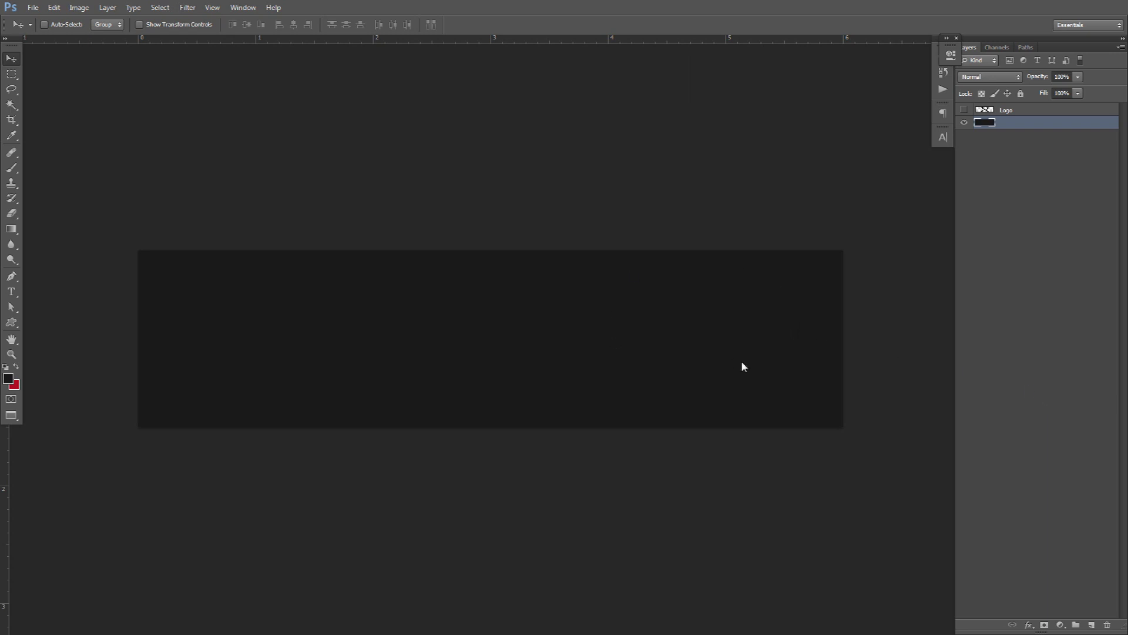
Create a new layer above the dark background and set the brush color to white (ffffff).
left_click(1091, 625)
key("b")
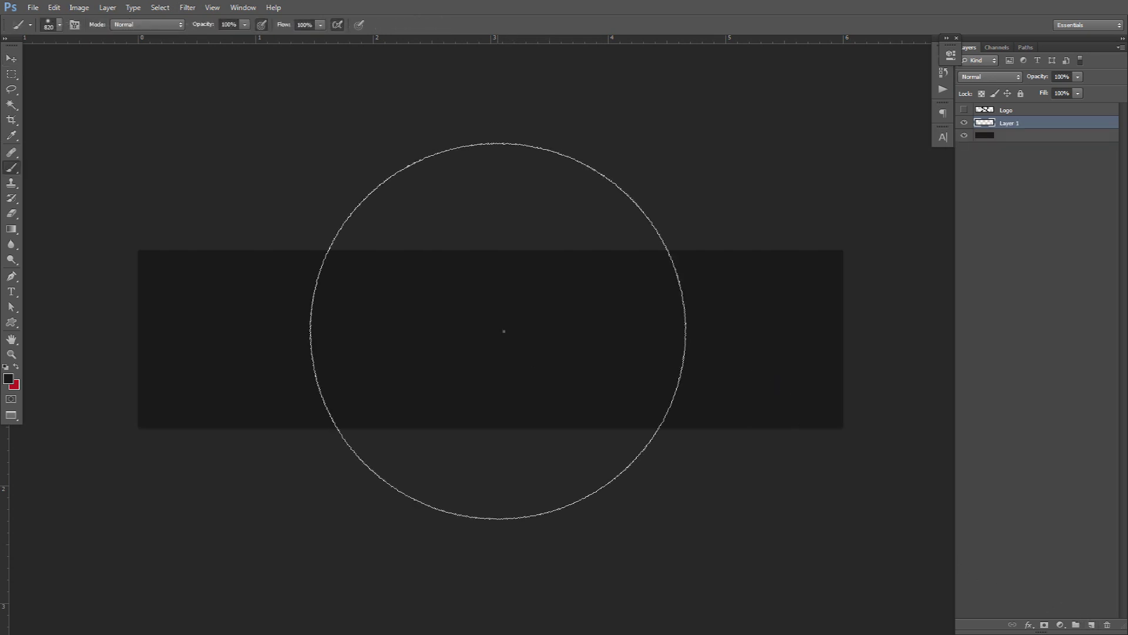
right_click(499, 330)
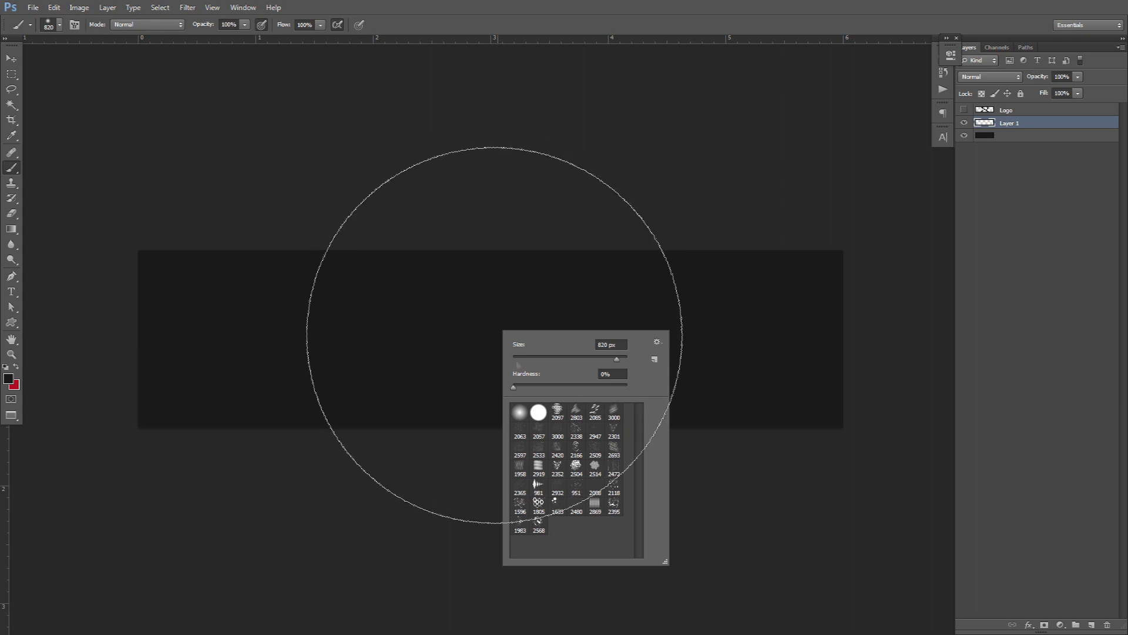
left_click(576, 468)
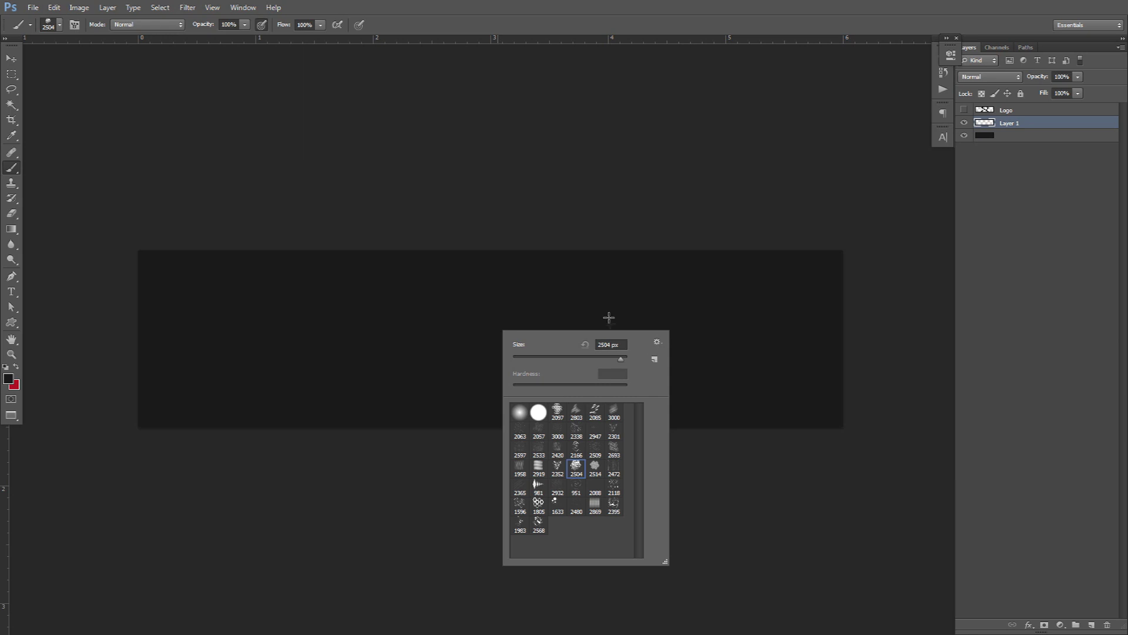
left_click(613, 485)
left_click_drag(528, 306, 476, 321)
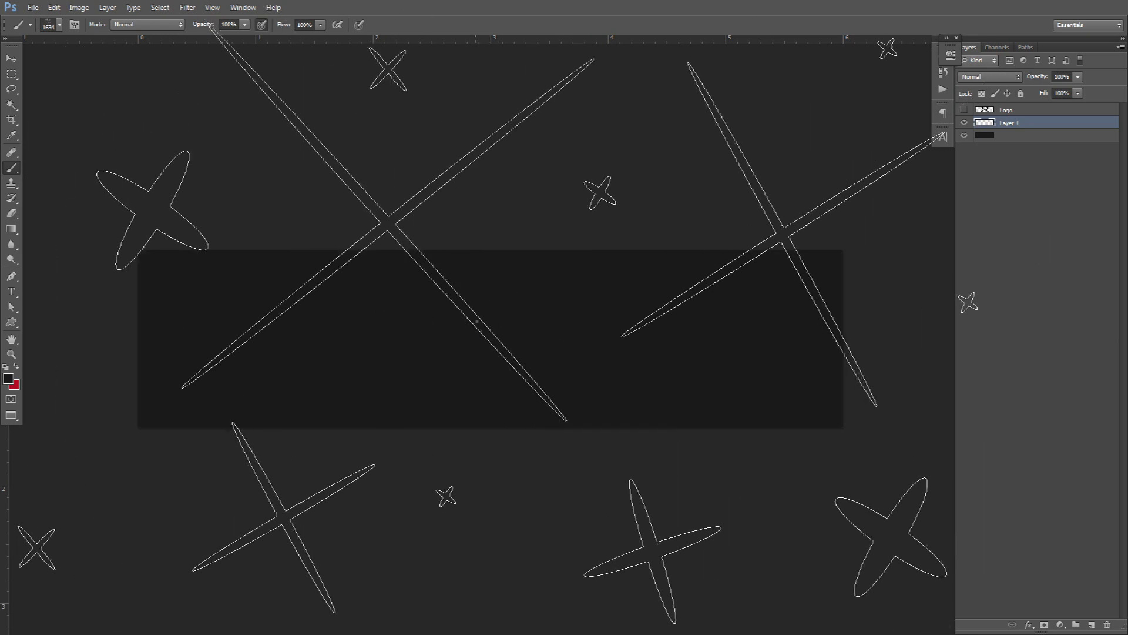
right_click(476, 321)
left_click(530, 476)
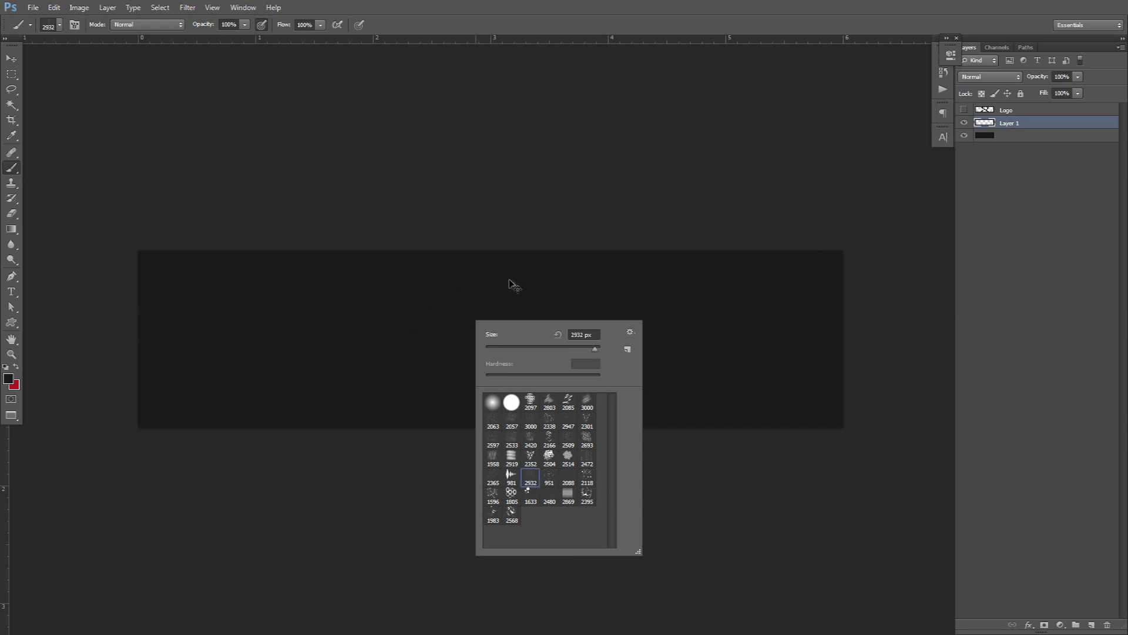
left_click_drag(513, 285, 511, 276)
left_click_drag(562, 308, 549, 317)
left_click(8, 378)
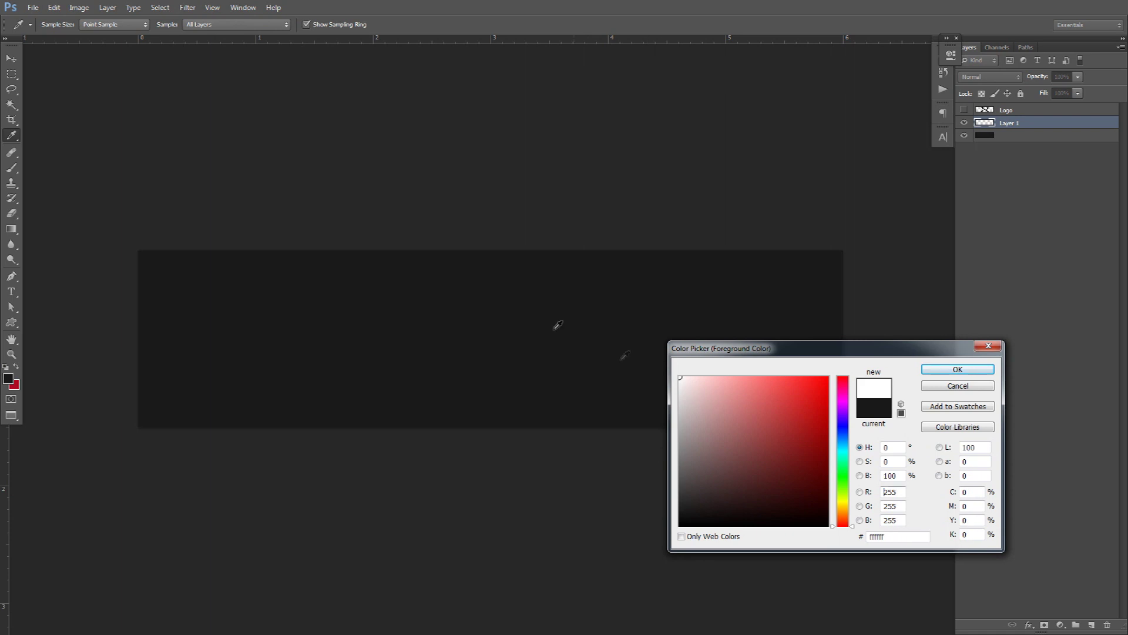
left_click(958, 369)
Paint a cloudy texture across the whole banner with the 2693 brush at 1735 px and set Layer 1's blending to Overlay.
right_click(577, 335)
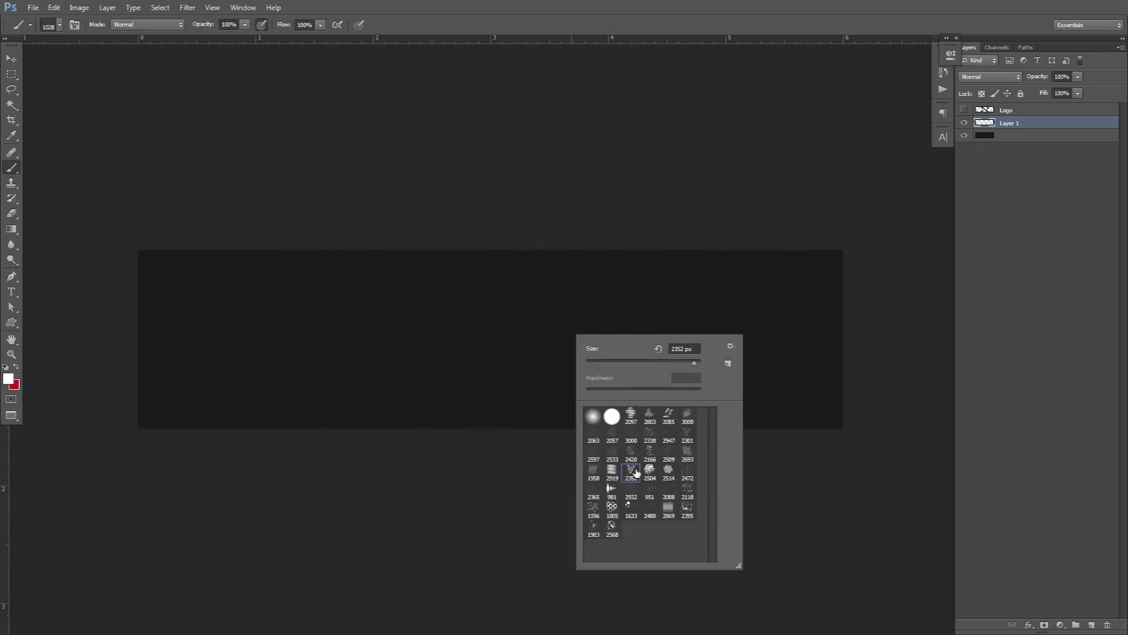
left_click(687, 453)
left_click_drag(554, 300, 240, 293)
left_click_drag(522, 322, 505, 317)
left_click(564, 329)
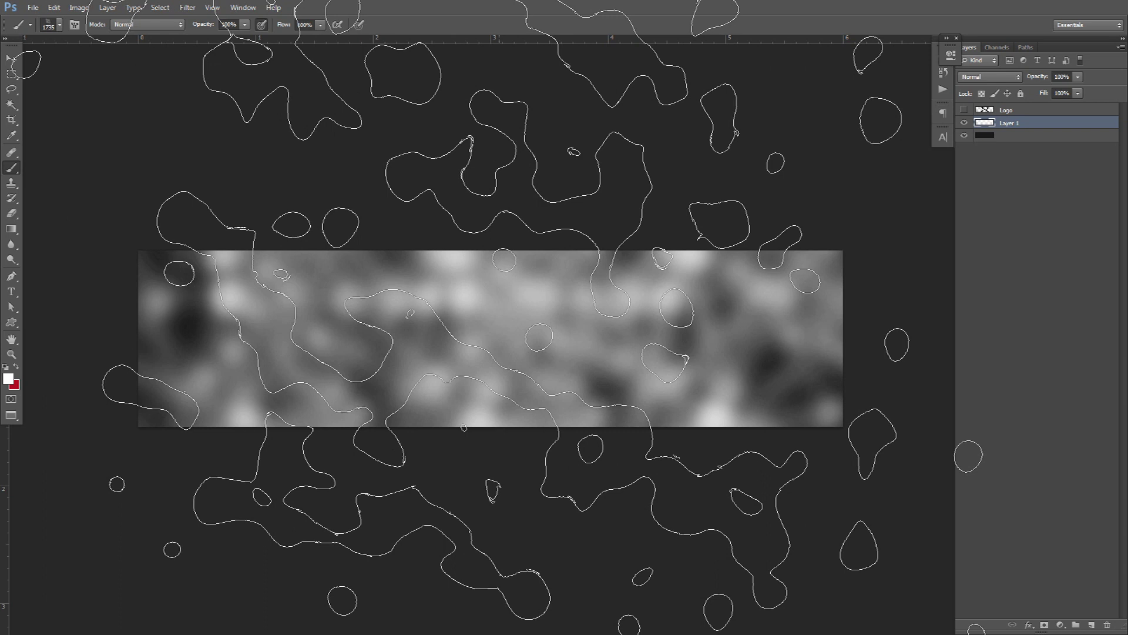
left_click(985, 74)
left_click(972, 232)
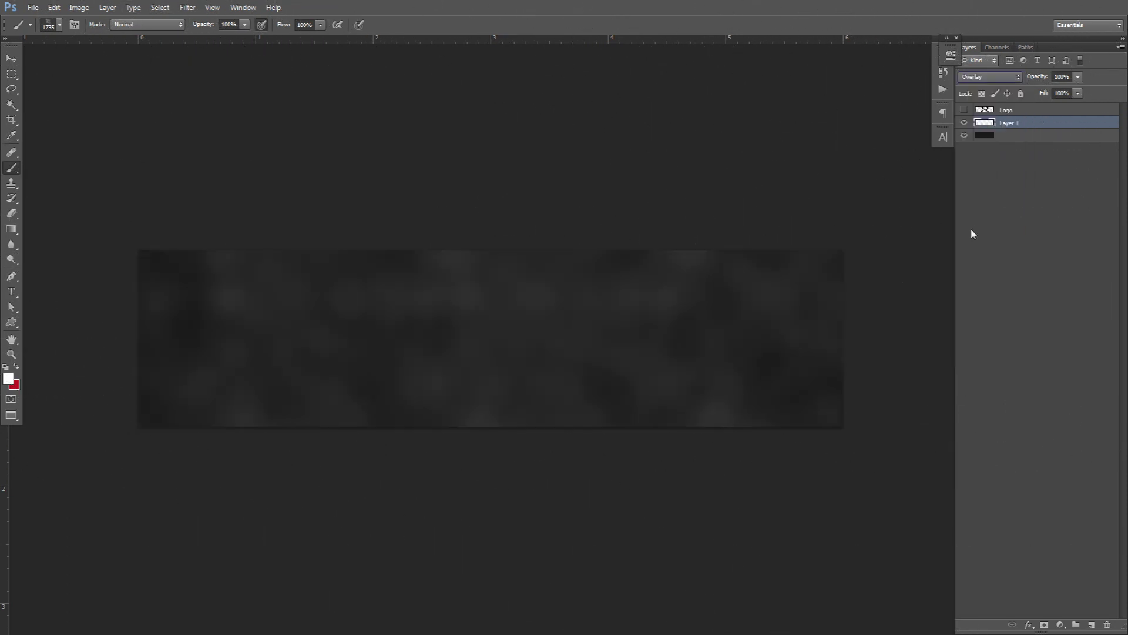
Add a new layer above Layer 1 and choose the 2568 textured brush, undoing its trial stamp.
left_click(1091, 625)
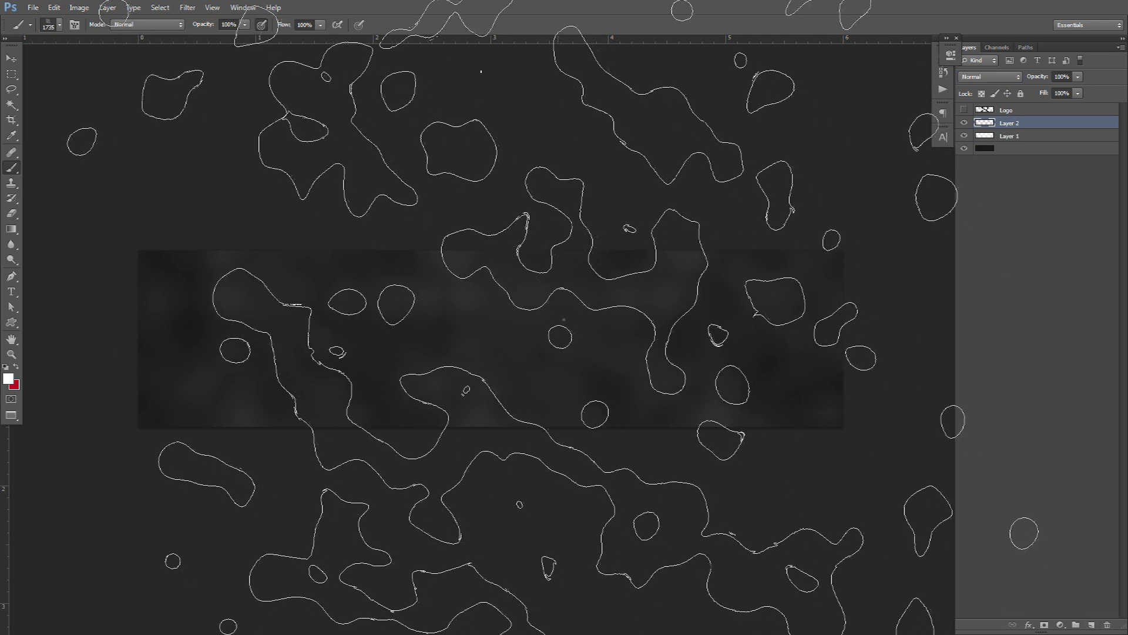
right_click(564, 321)
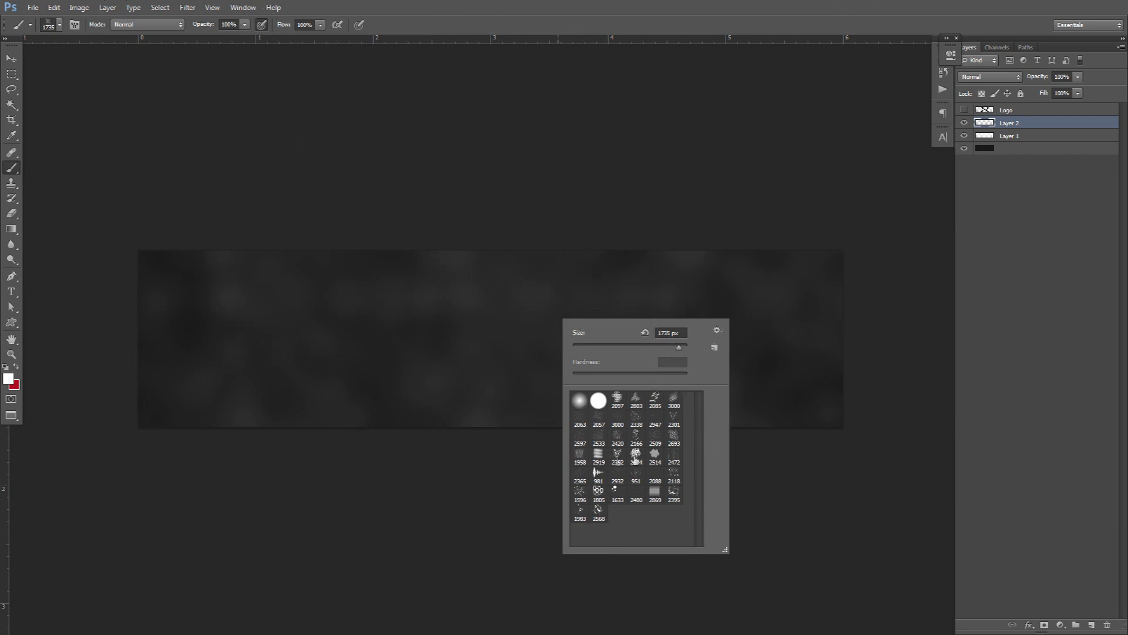
left_click(618, 475)
left_click(674, 493)
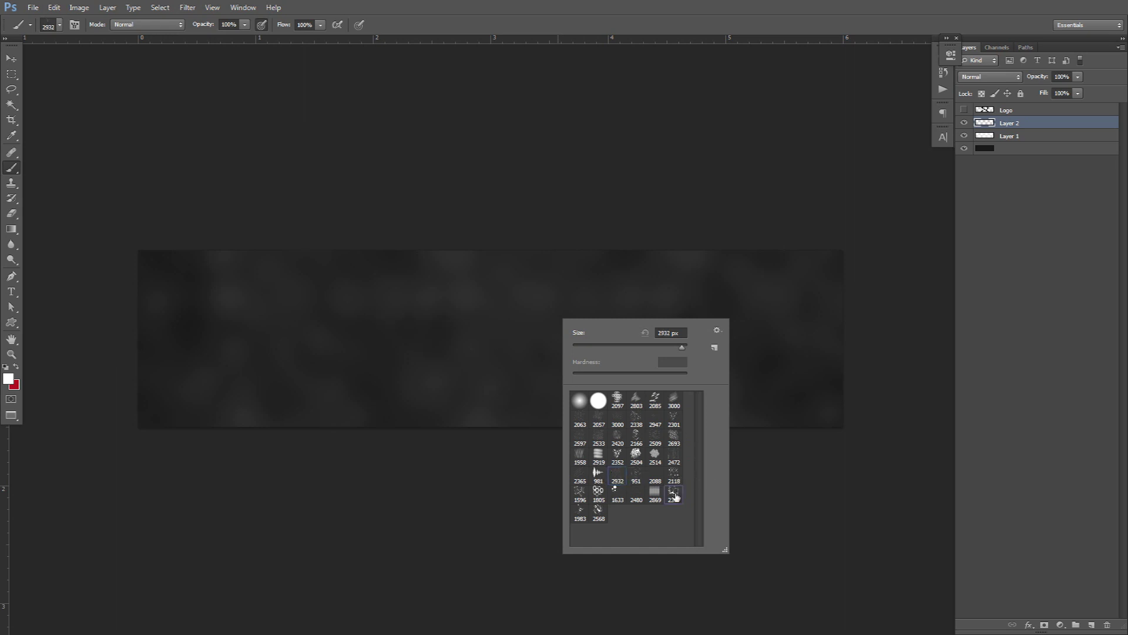
double_click(599, 510)
left_click(276, 329)
key("ctrl+z")
Stamp the brush at 1380 px near the middle of the banner and set Layer 2's blending to Overlay.
mouse_move(435, 369)
left_mouse_down()
mouse_move(524, 391)
mouse_move(258, 381)
left_mouse_up()
left_click_drag(446, 329, 501, 384)
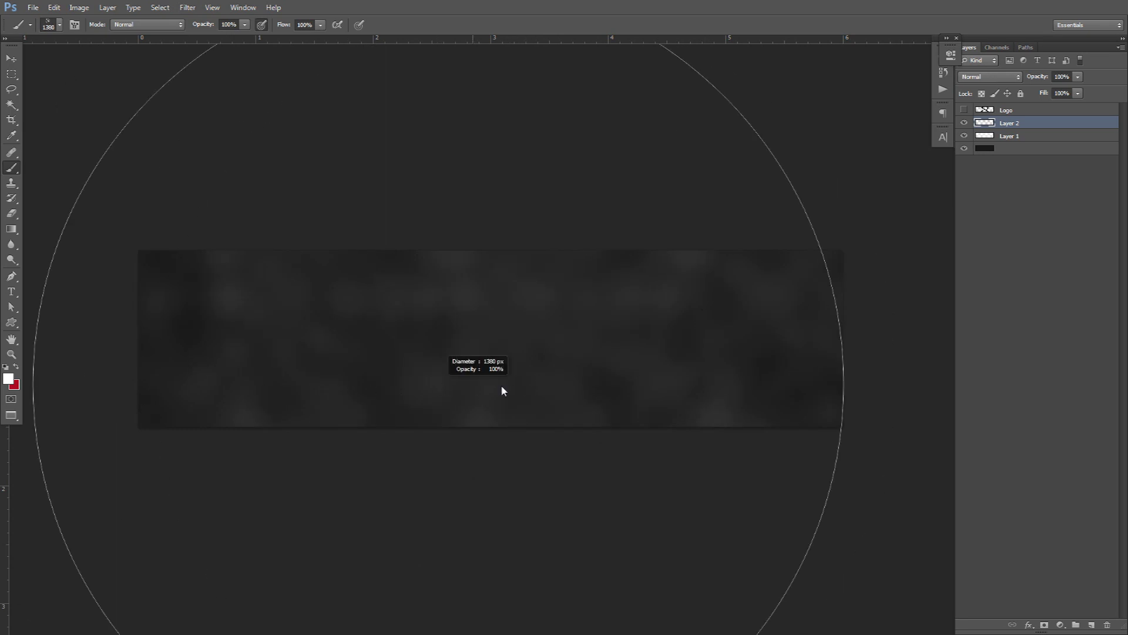
left_click(509, 373)
left_click(990, 76)
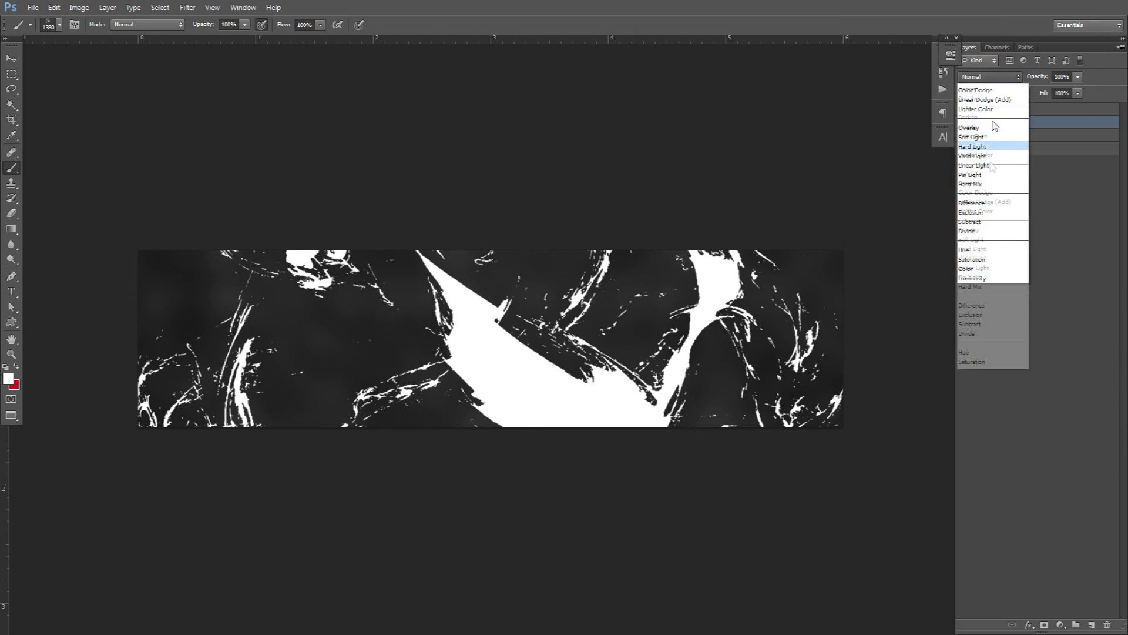
left_click(978, 233)
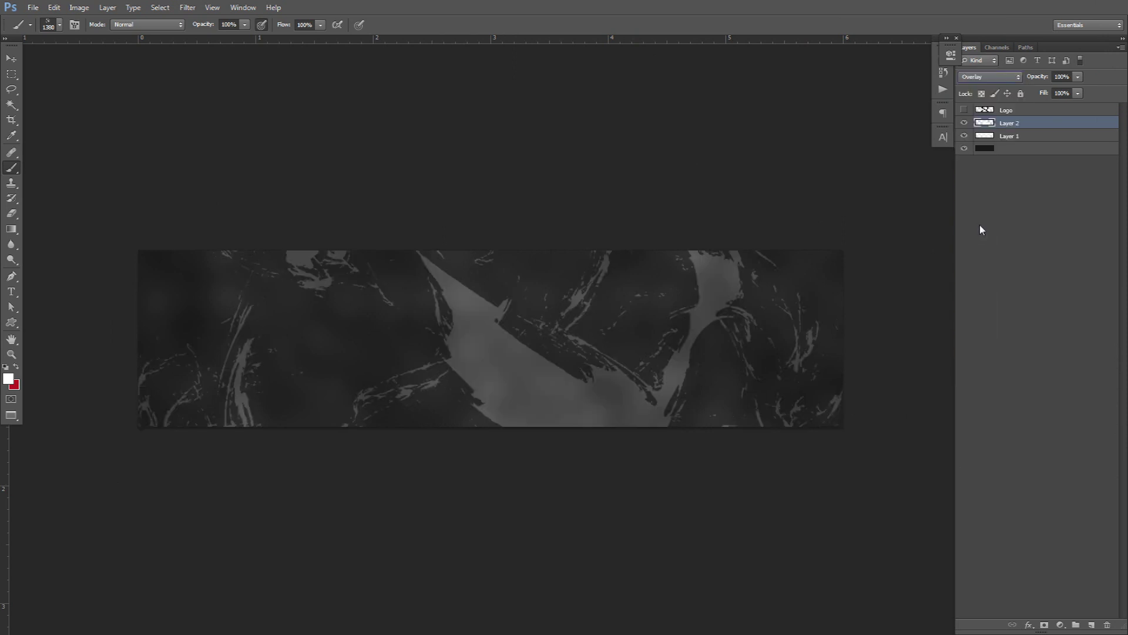
Select Layer 2, Layer 1 and the background layer together.
left_click(1017, 139)
left_click(1011, 121)
left_click(1006, 149, "shift")
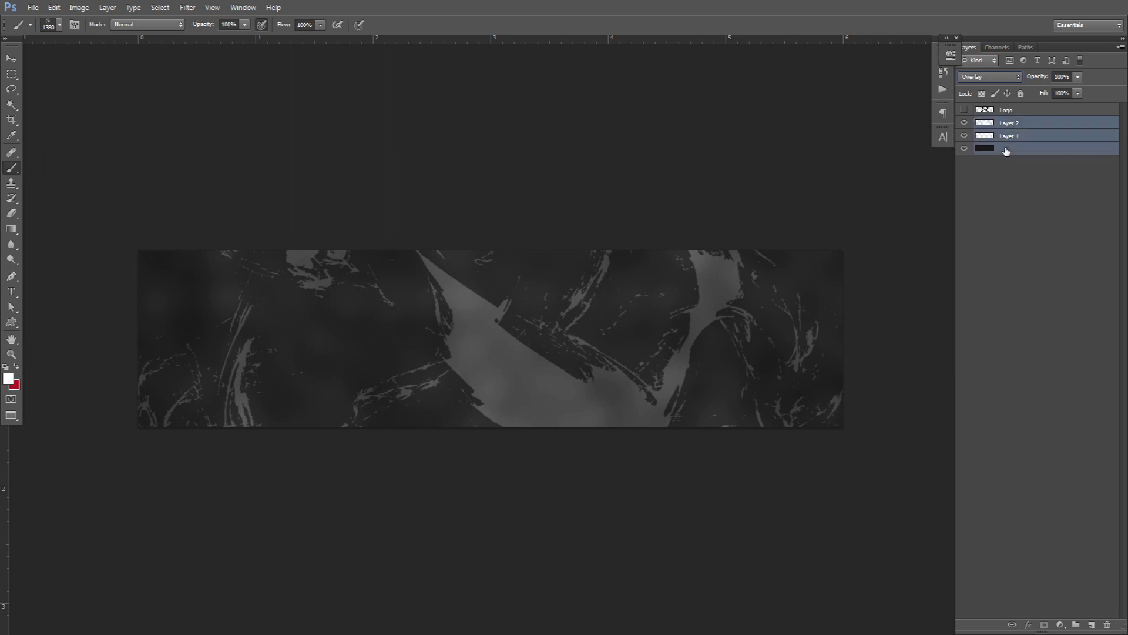
Check the background's color code with both texture layers temporarily hidden, leaving the foreground color as it is.
left_click(964, 123)
left_click(964, 136)
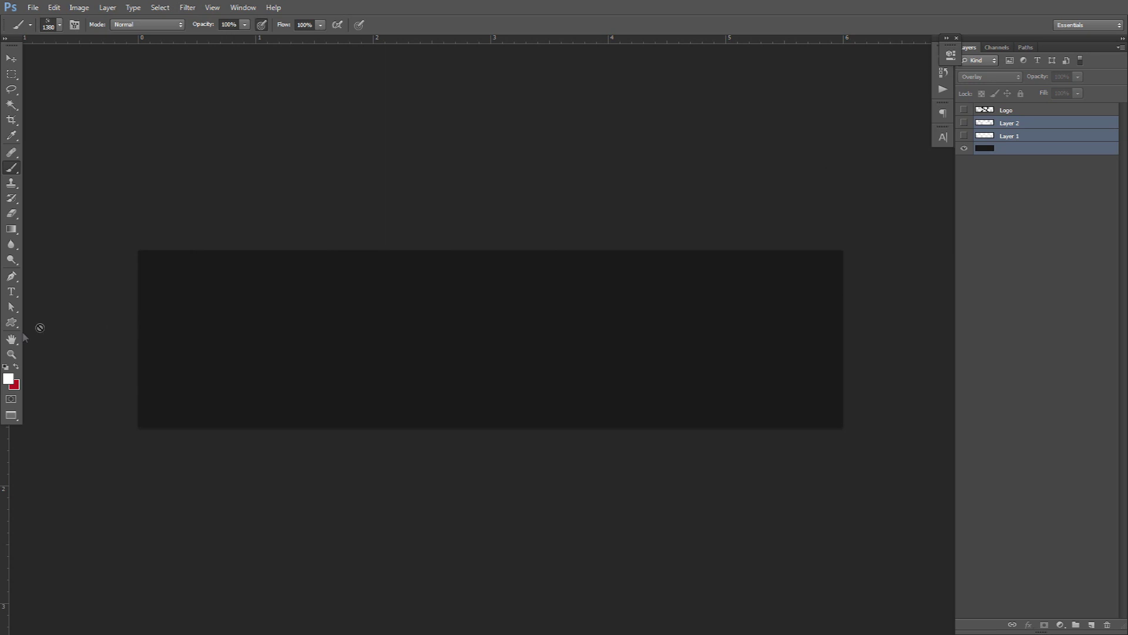
left_click(8, 379)
left_click(462, 306)
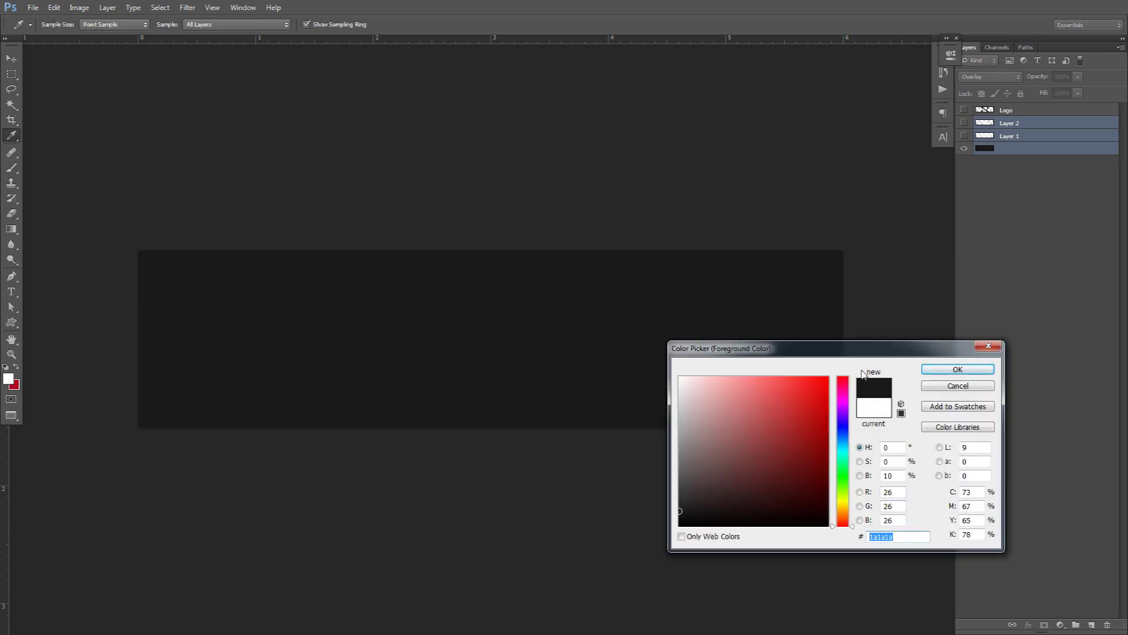
left_click(957, 387)
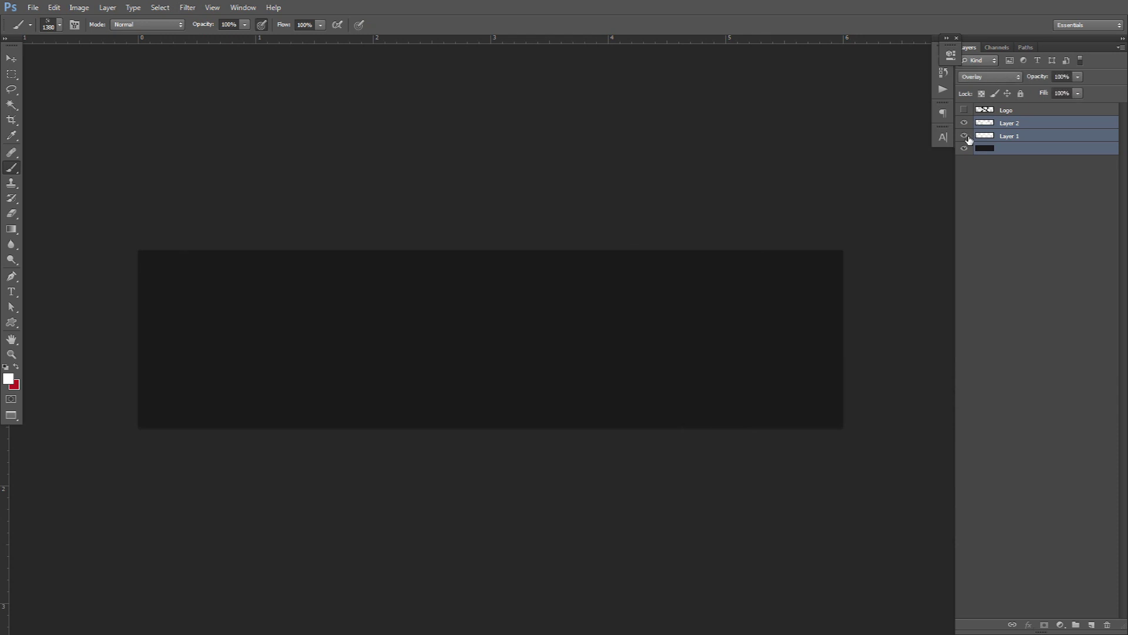
left_click_drag(963, 123, 964, 135)
Merge duplicates of the three selected layers and apply a Motion Blur with a 0° angle and 688 pixels distance.
key("ctrl+j")
key("ctrl+e")
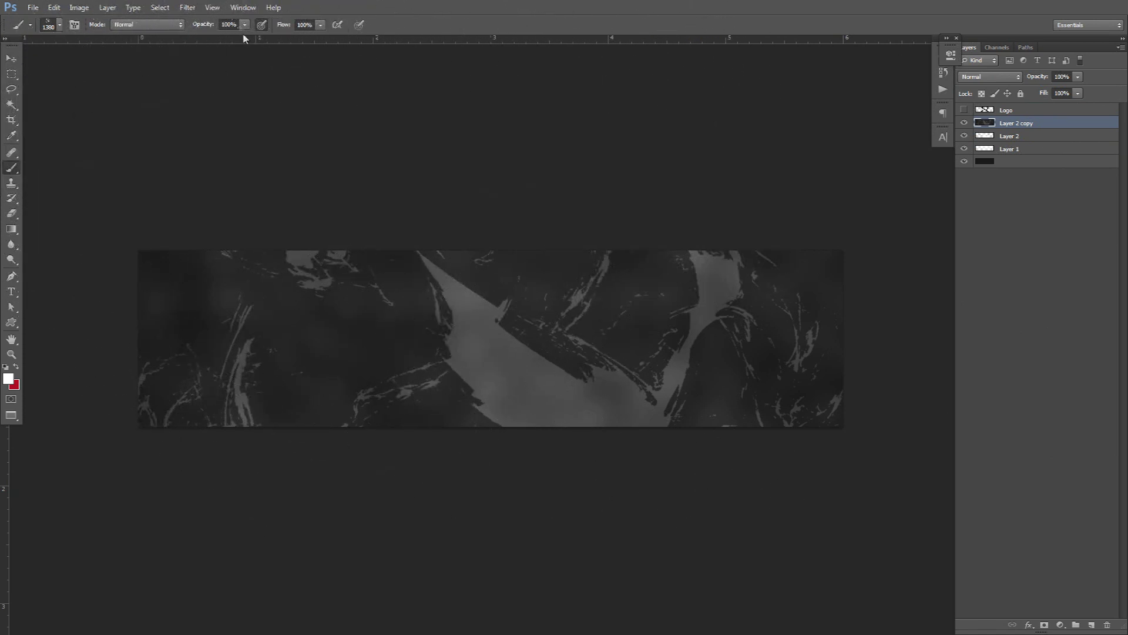
left_click(188, 7)
mouse_move(206, 131)
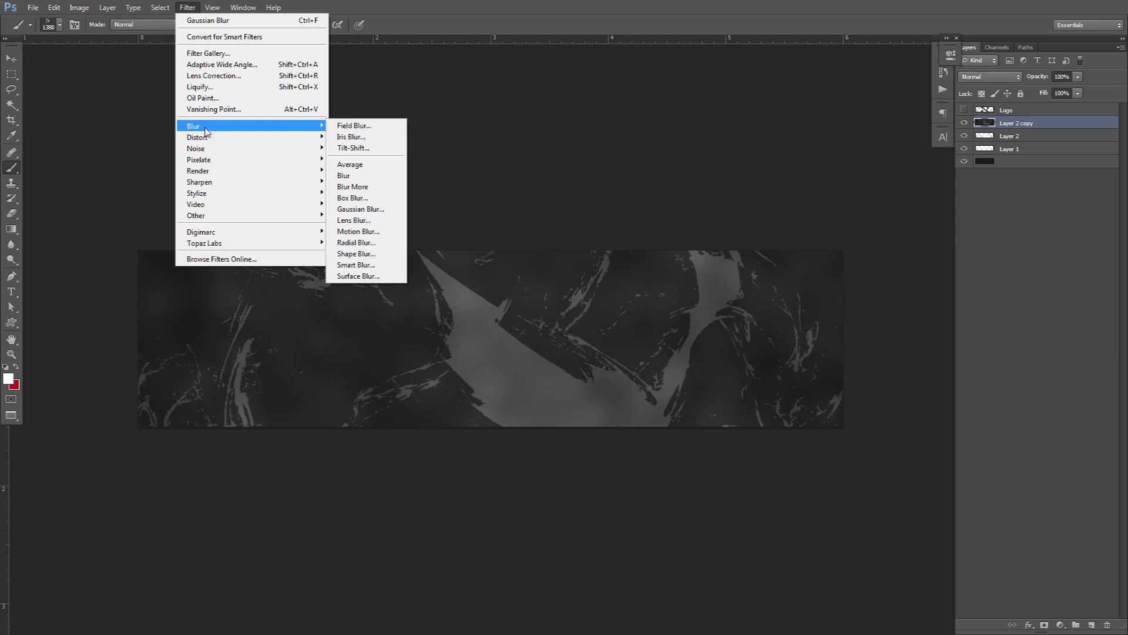
left_click(364, 231)
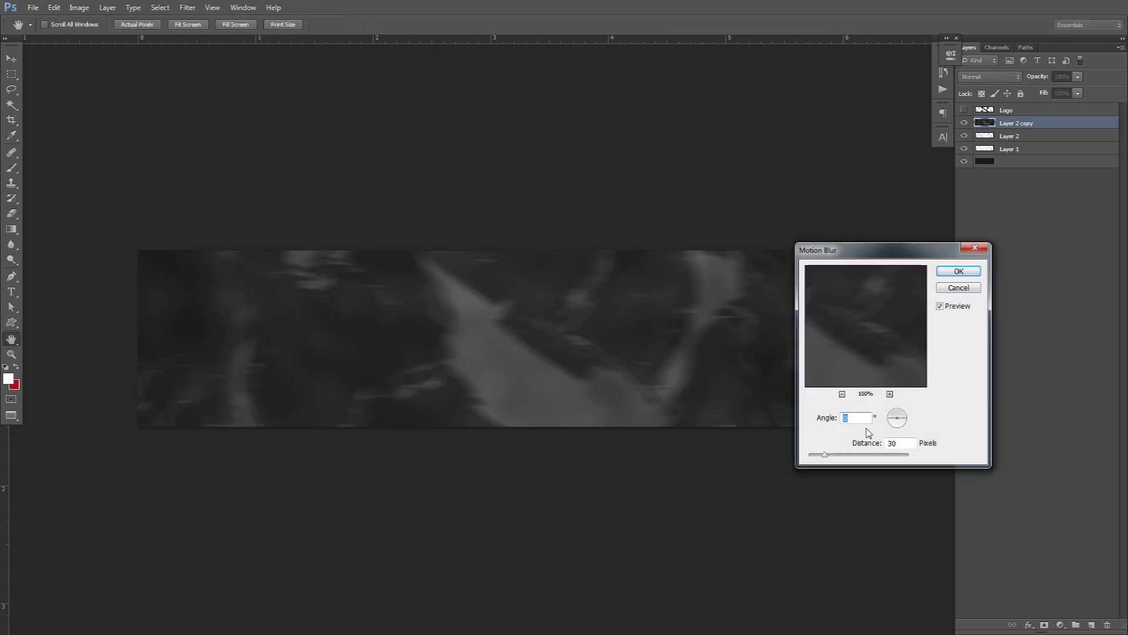
left_click_drag(825, 455, 884, 462)
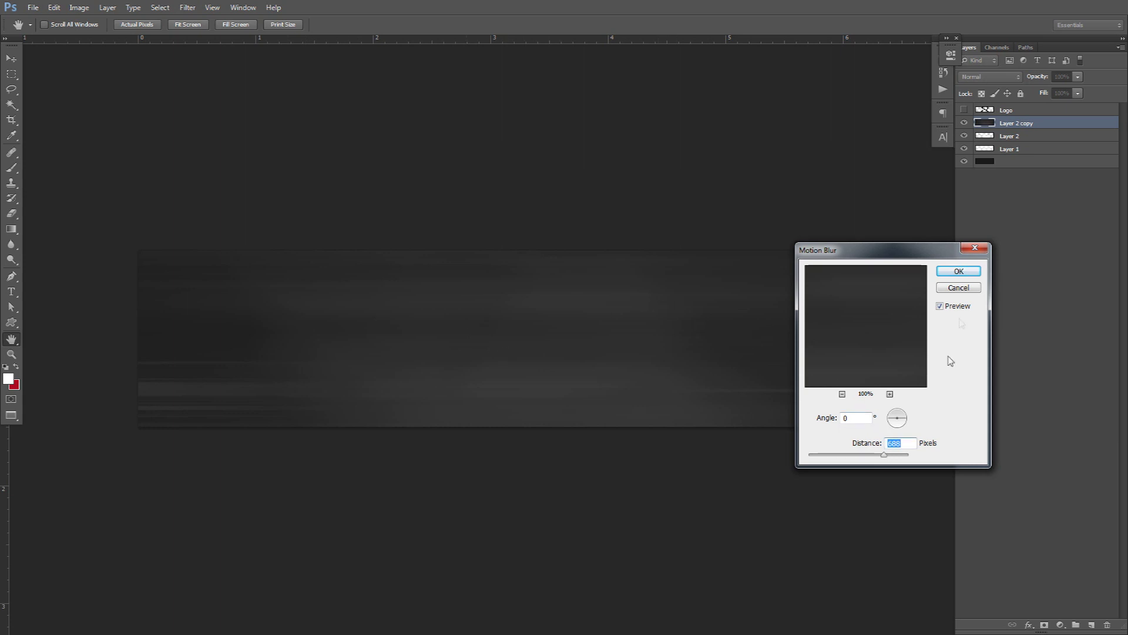
left_click(958, 270)
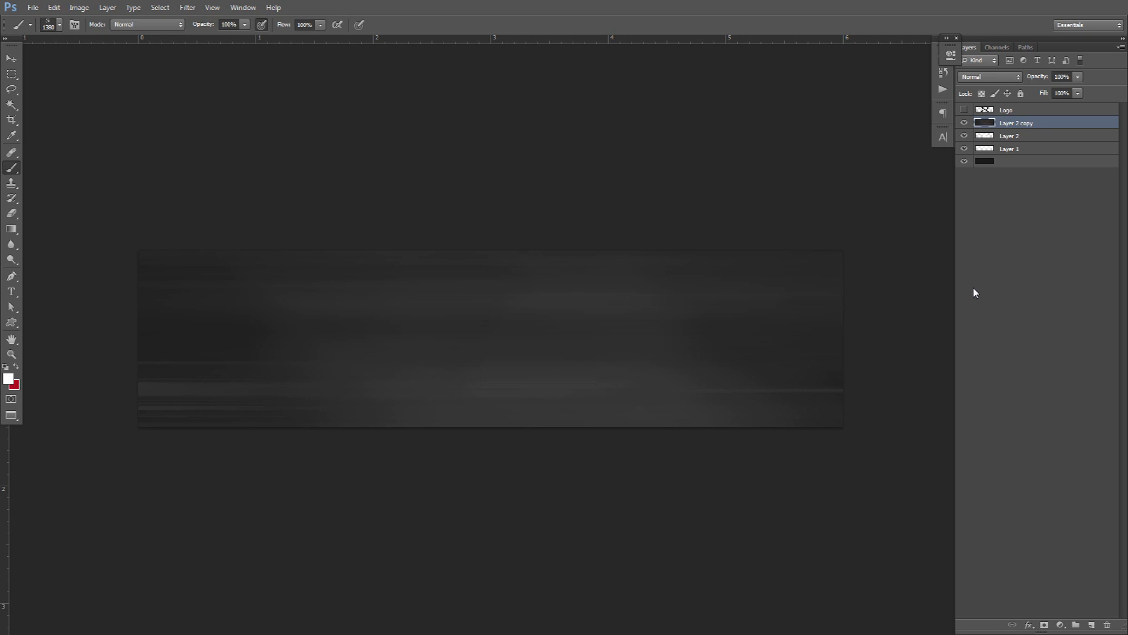
Hide Layer 2 copy and Layer 2, and add a new layer above Layer 1.
left_click(964, 123)
left_click(964, 135)
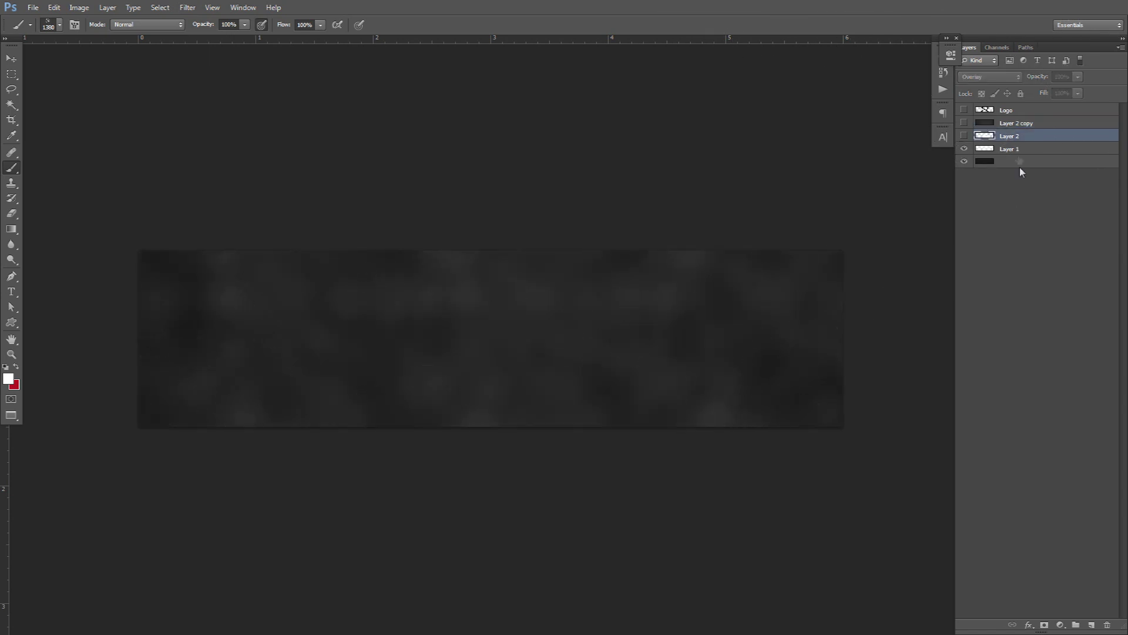
left_click(1035, 148)
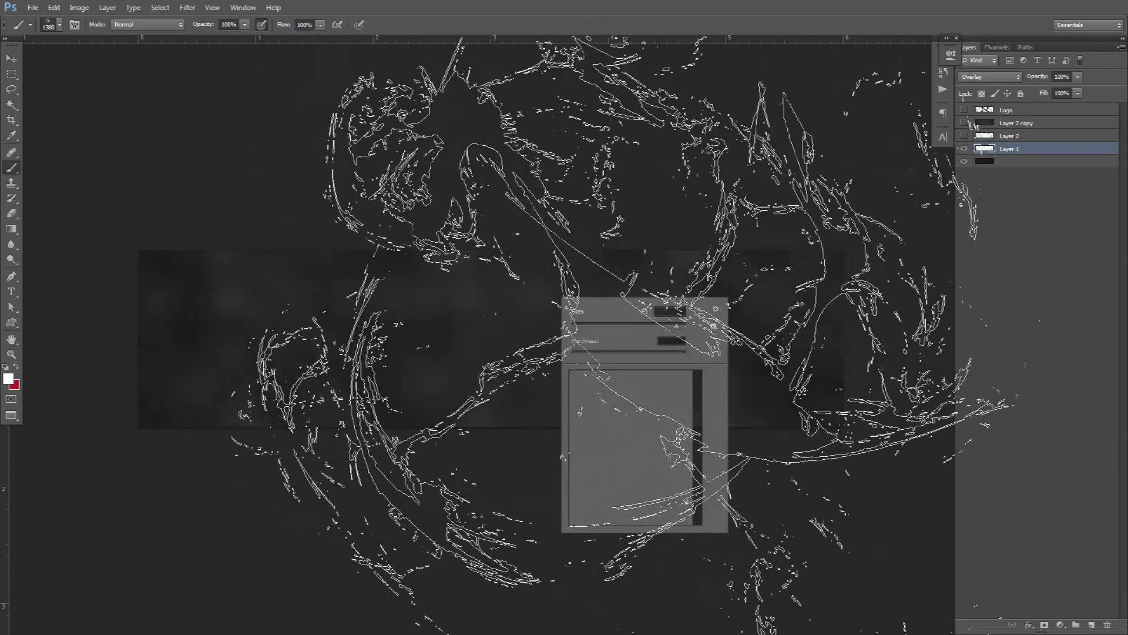
left_click(1090, 625)
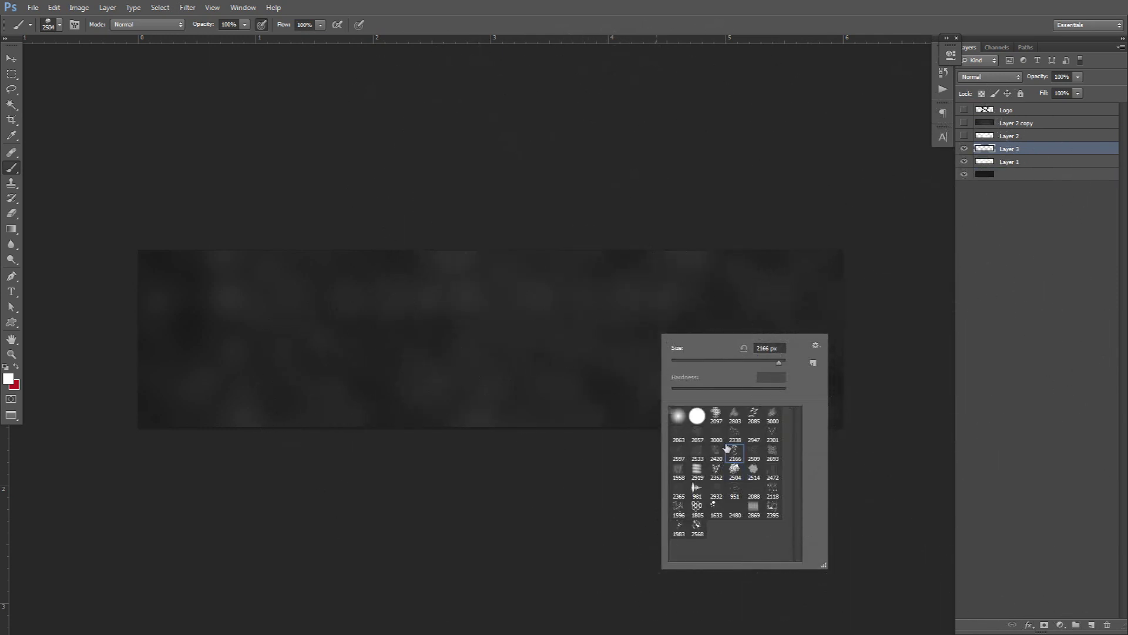
double_click(734, 449)
left_click(442, 312)
key("ctrl+z")
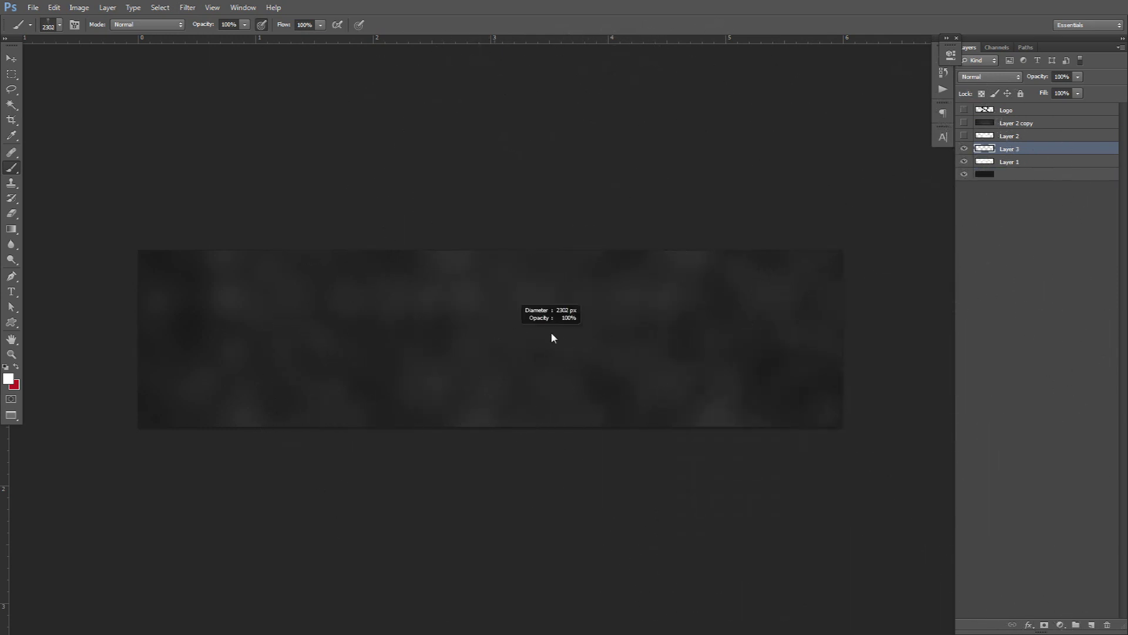
Stamp the 2533 brush across the whole banner and set Layer 3's blending to Overlay.
right_click(553, 332)
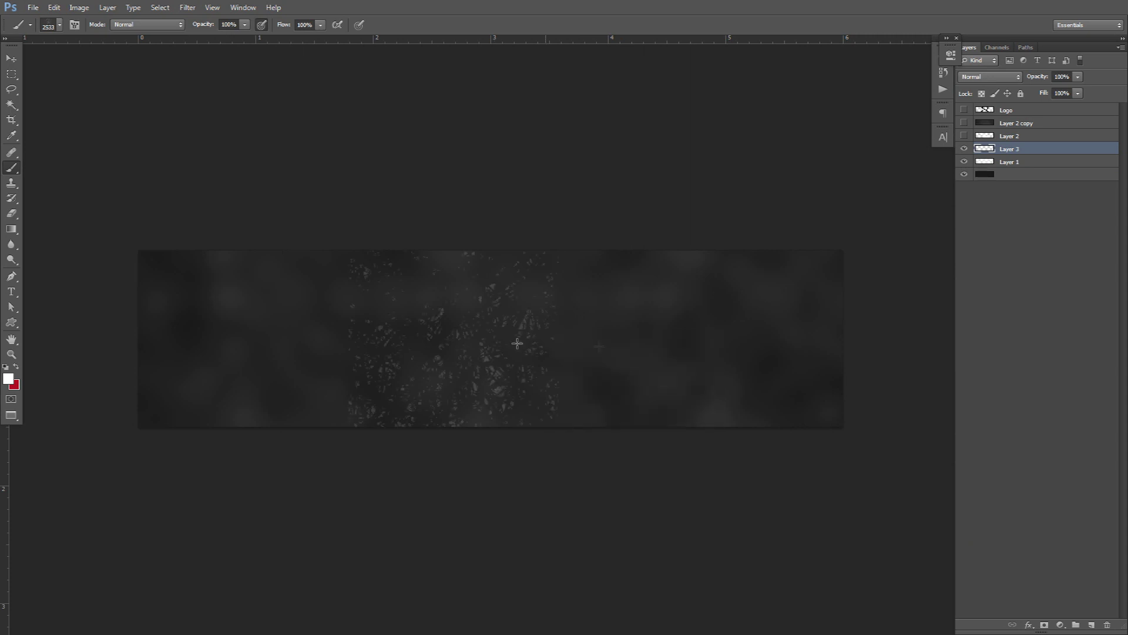
double_click(589, 449)
left_click(516, 340)
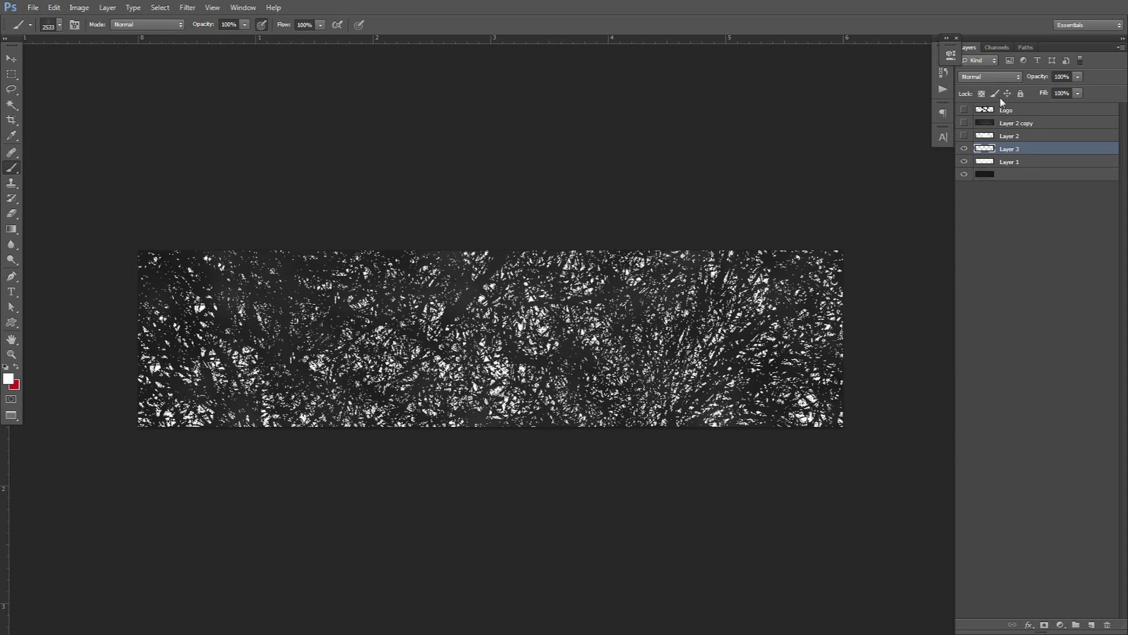
left_click(990, 76)
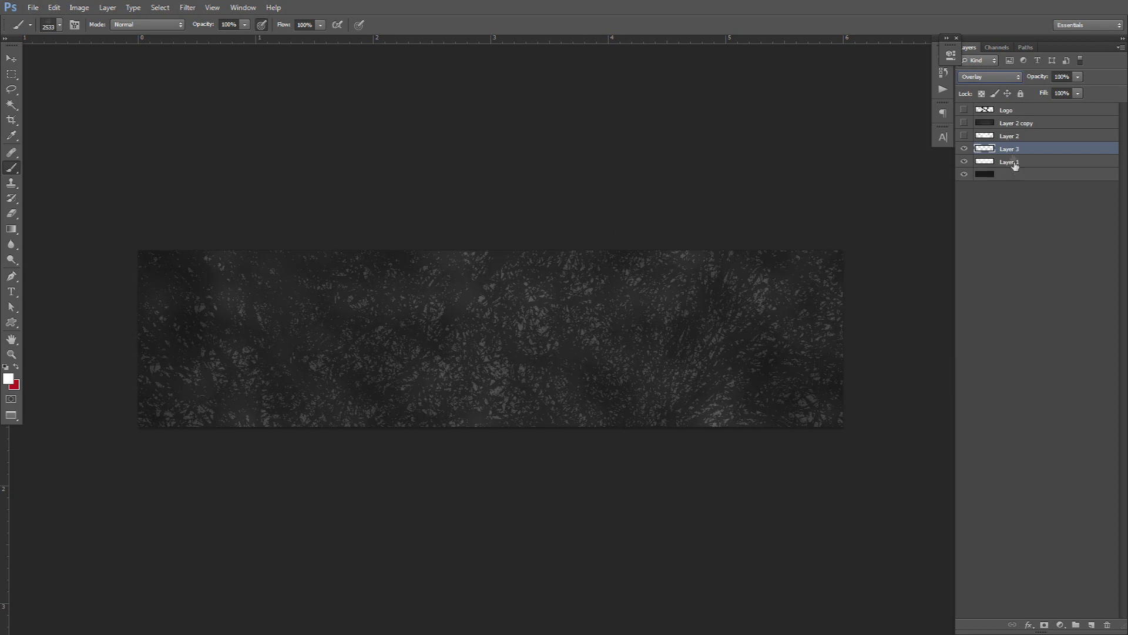
Duplicate every layer from Layer 2 copy down to the background and merge the duplicates into one layer.
left_click(1010, 123)
left_click(1006, 176, "shift")
key("ctrl+j")
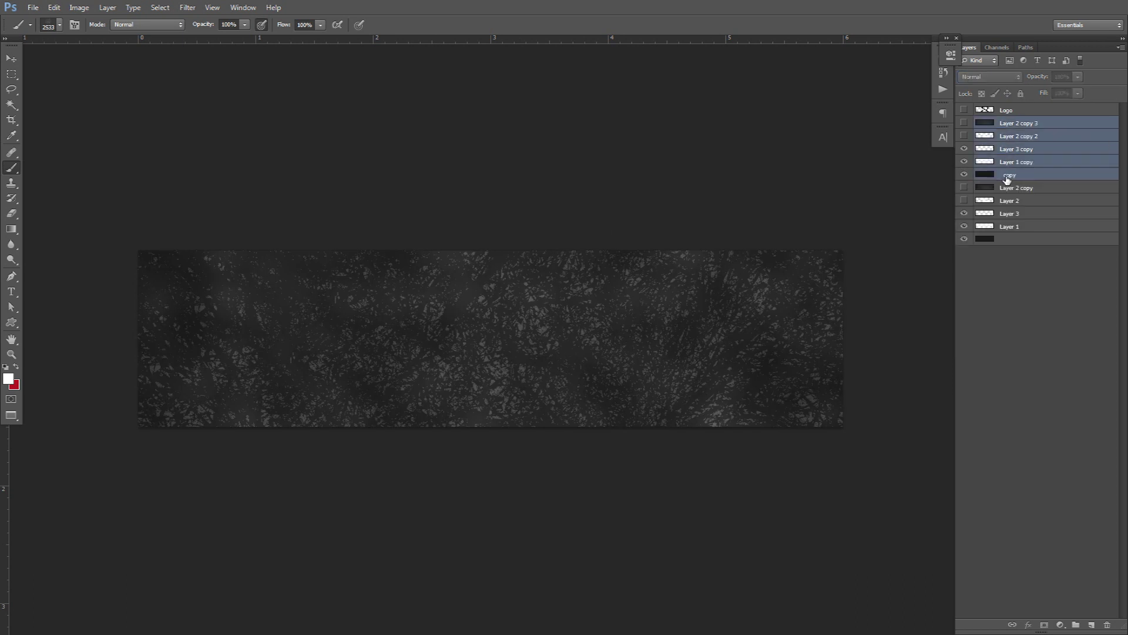
key("ctrl+e")
Apply a Motion Blur with a 0° angle and 688 pixels distance to the newly merged layer.
left_click(189, 7)
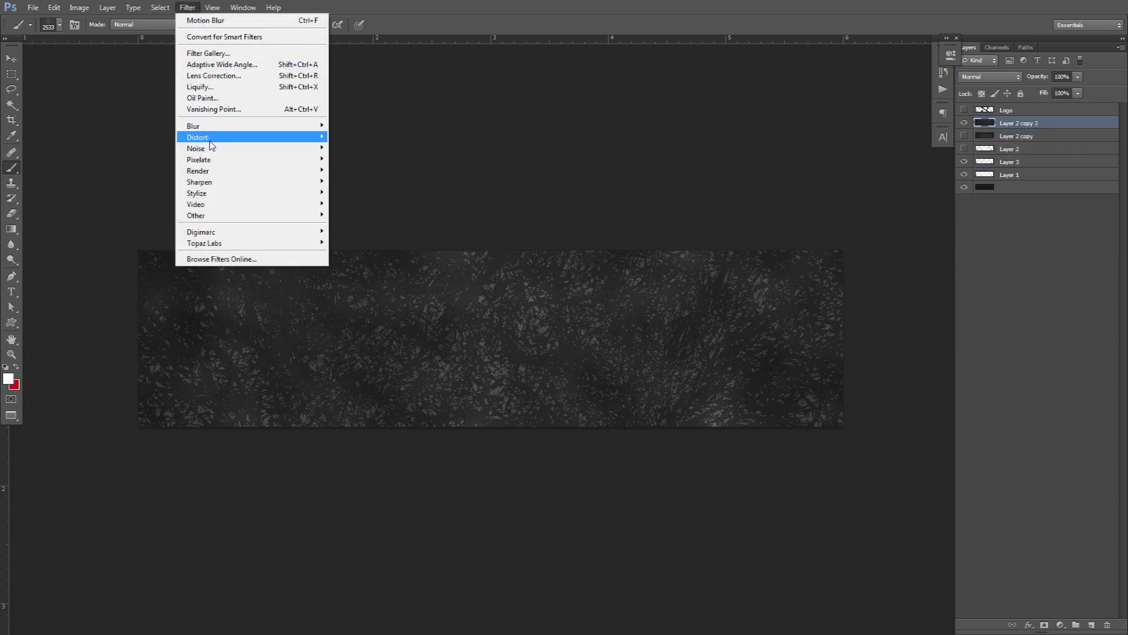
mouse_move(247, 125)
left_click(361, 230)
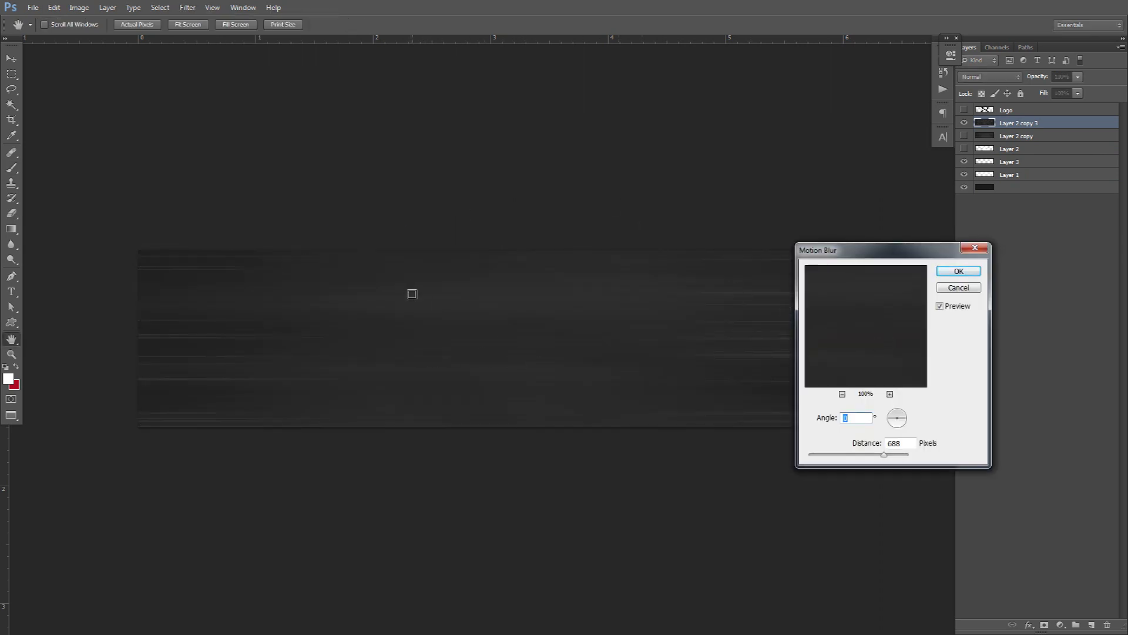
left_click(959, 270)
key("b")
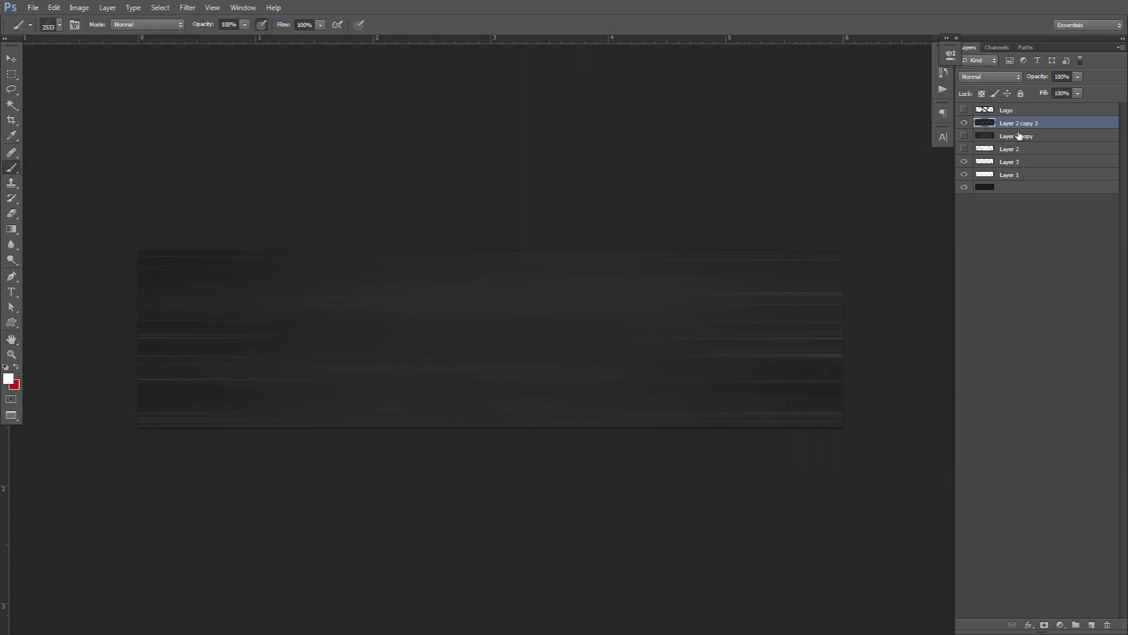
Group Layer 2 copy through the bottom background layer and name the group Backup.
left_click(1017, 136)
left_click(1013, 187, "shift")
key("ctrl+g")
double_click(1010, 135)
type("Backup")
key("Return")
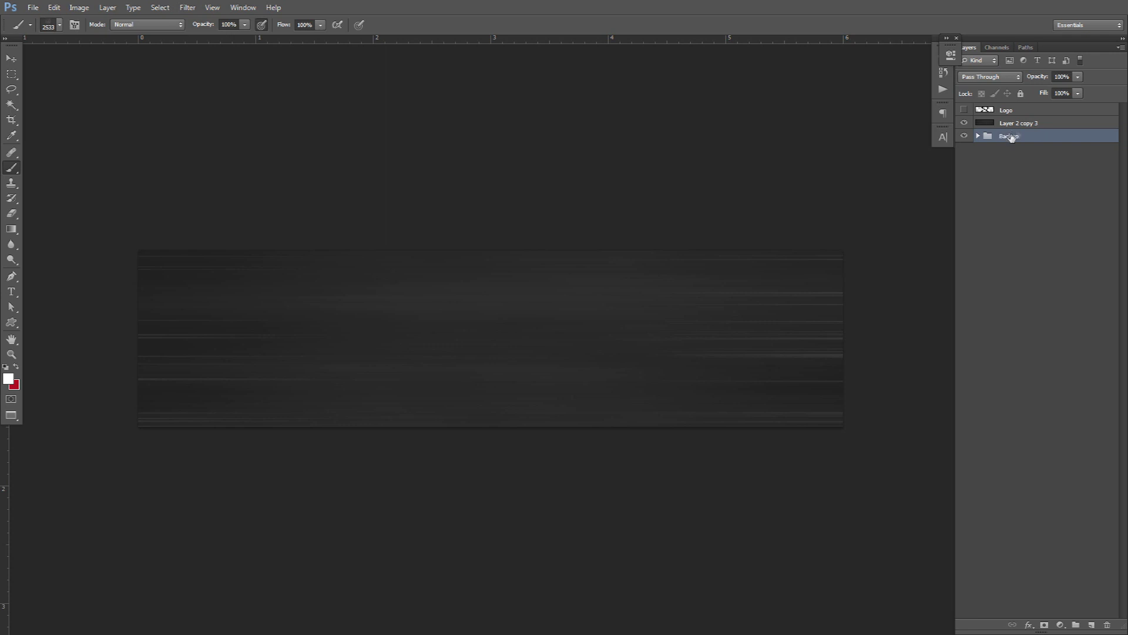
Rename the motion-blurred Layer 2 copy 3 as Background.
double_click(1020, 124)
type("Background")
key("Return")
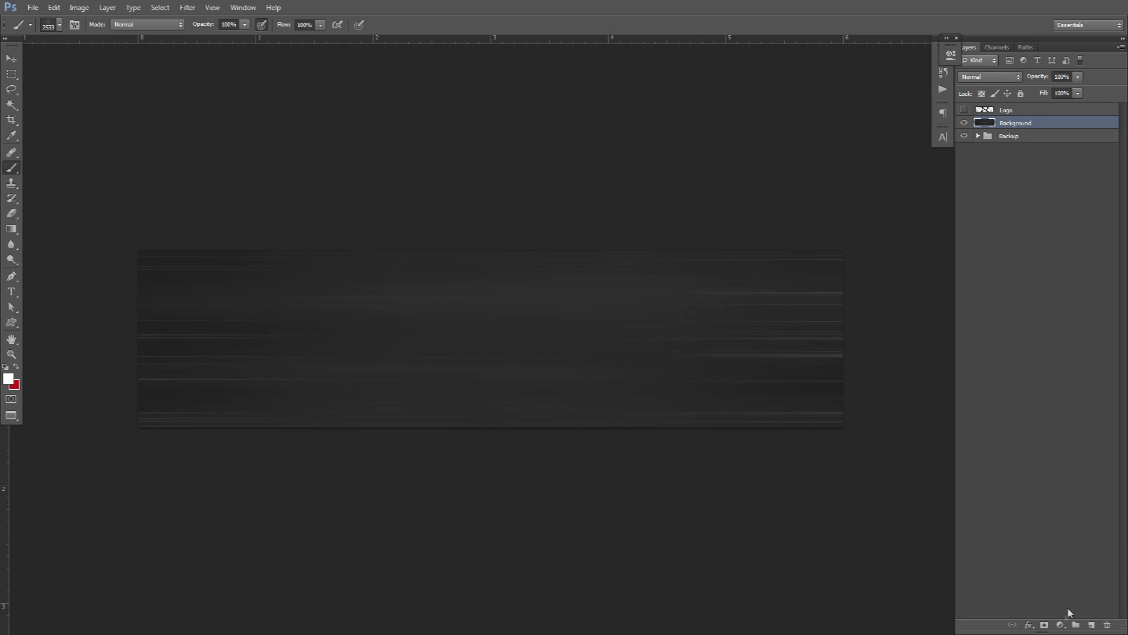
Add a Brightness/Contrast adjustment layer above Background with brightness -50 and contrast 35.
left_click(1060, 625)
left_click(1052, 411)
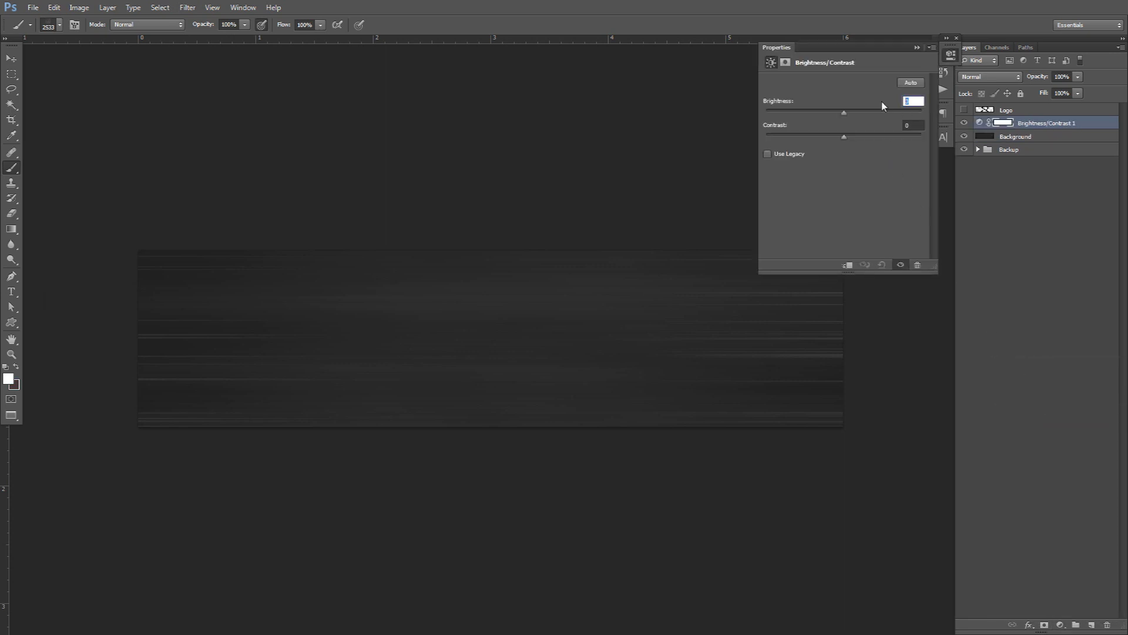
type("-50")
key("Tab")
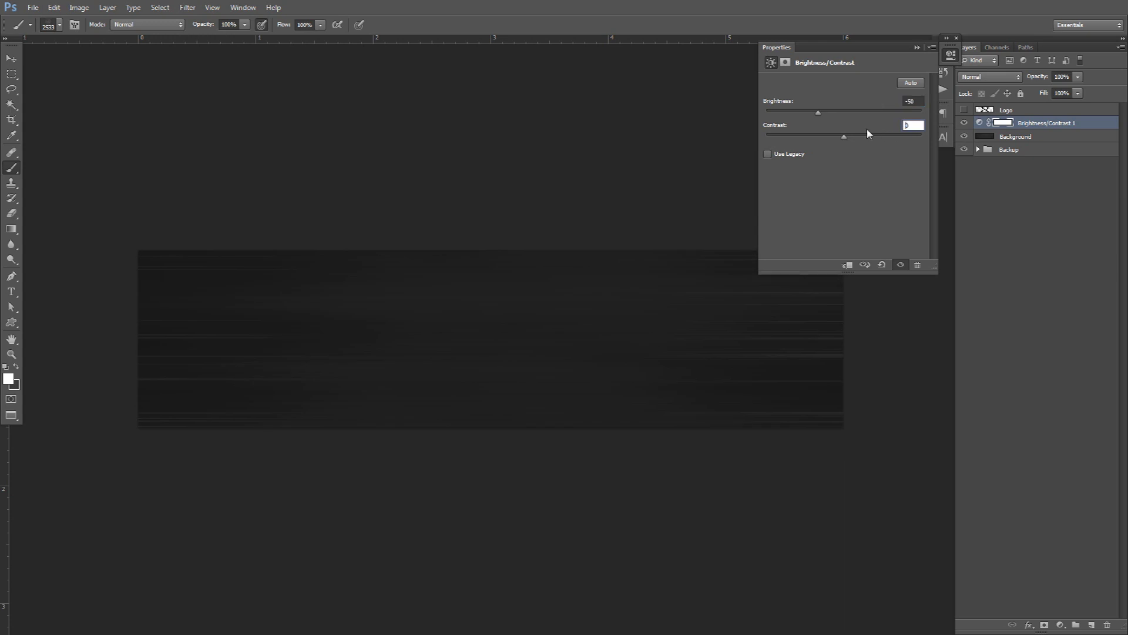
type("35")
left_click(949, 59)
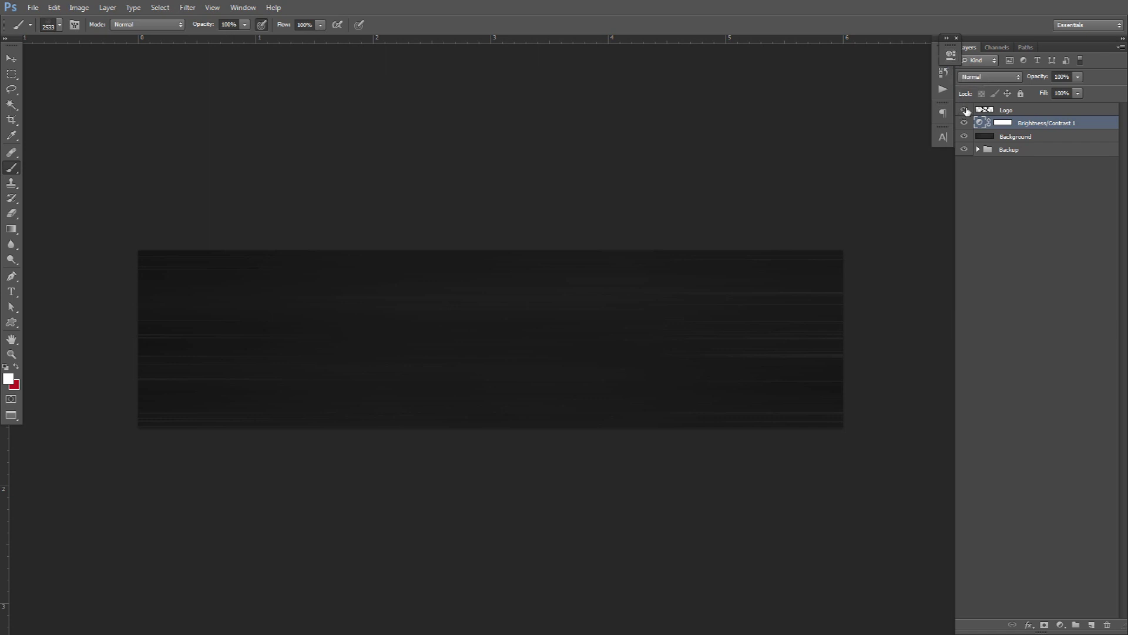
Show the Logo layer and scale the logo to about 49.6%, placing it near the middle of the banner.
left_click(964, 110)
left_click(1034, 110)
key("v")
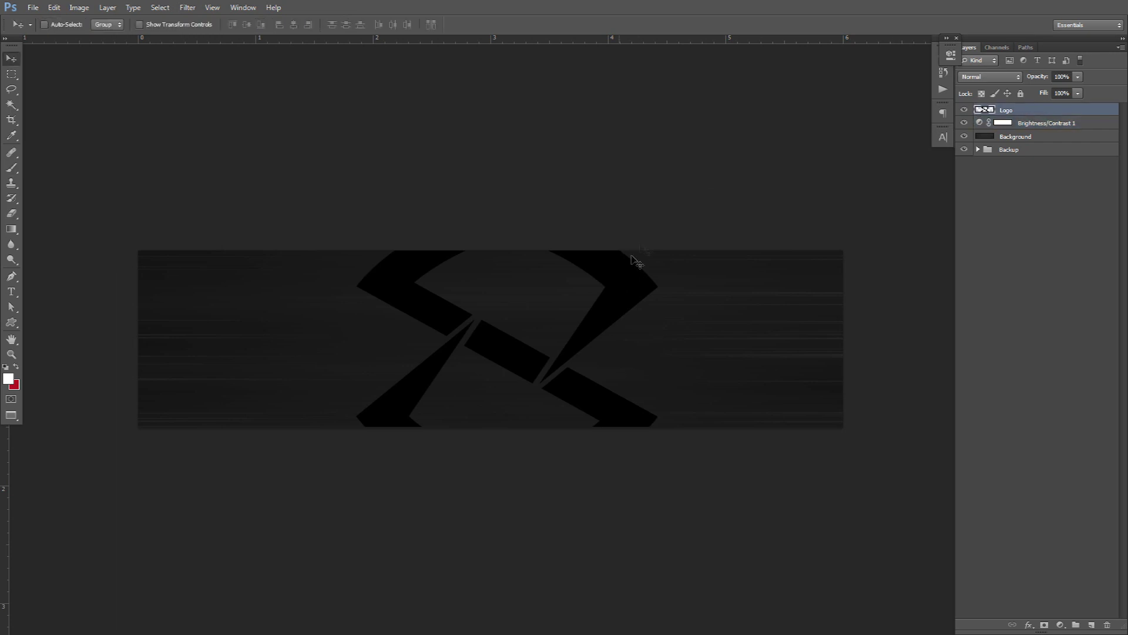
key("ctrl+t")
left_click_drag(652, 200, 513, 322)
left_click_drag(474, 367, 515, 301)
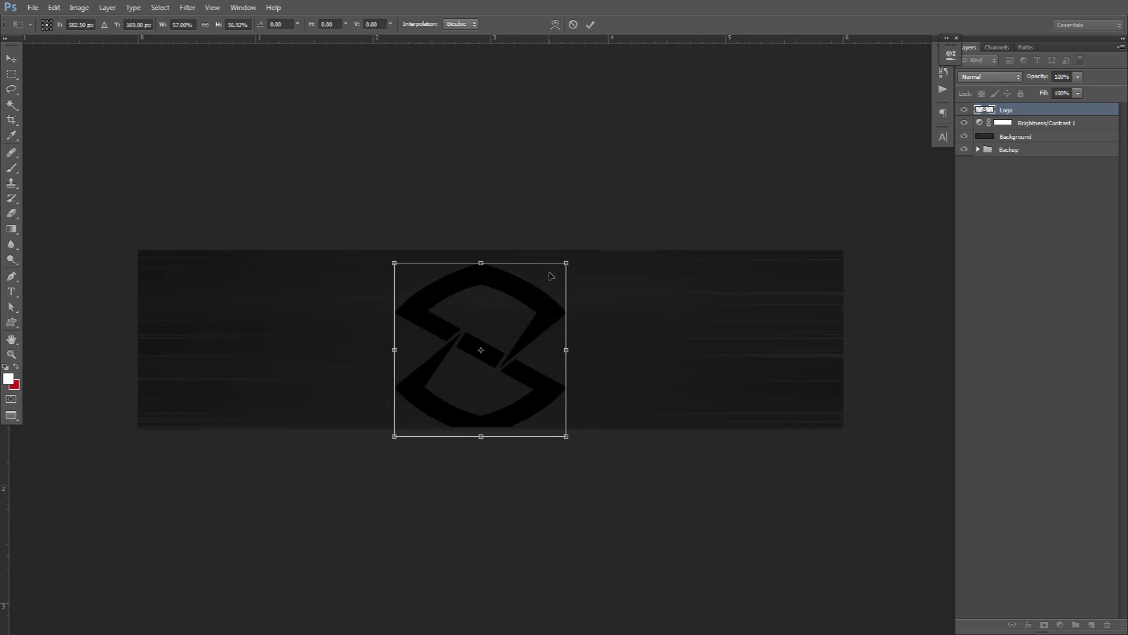
left_click_drag(551, 266, 539, 282)
left_click_drag(525, 332, 547, 305)
key("Return")
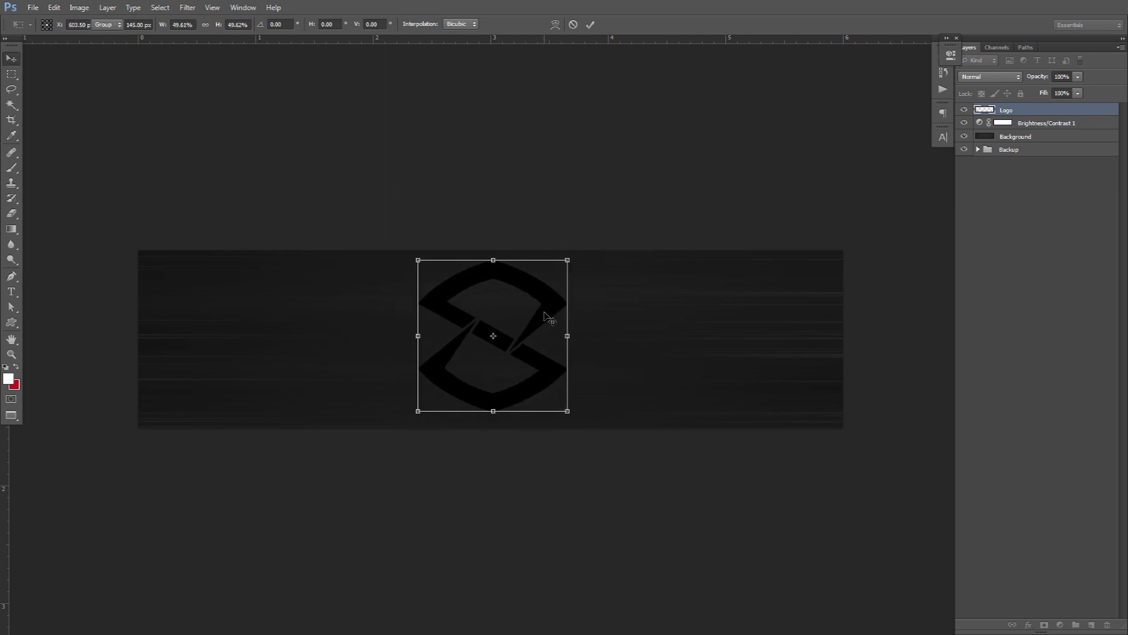
Center the logo on the banner against a vertical guide at the middle, and hide the guide, keeping the Logo layer ungrouped.
key("ctrl+r")
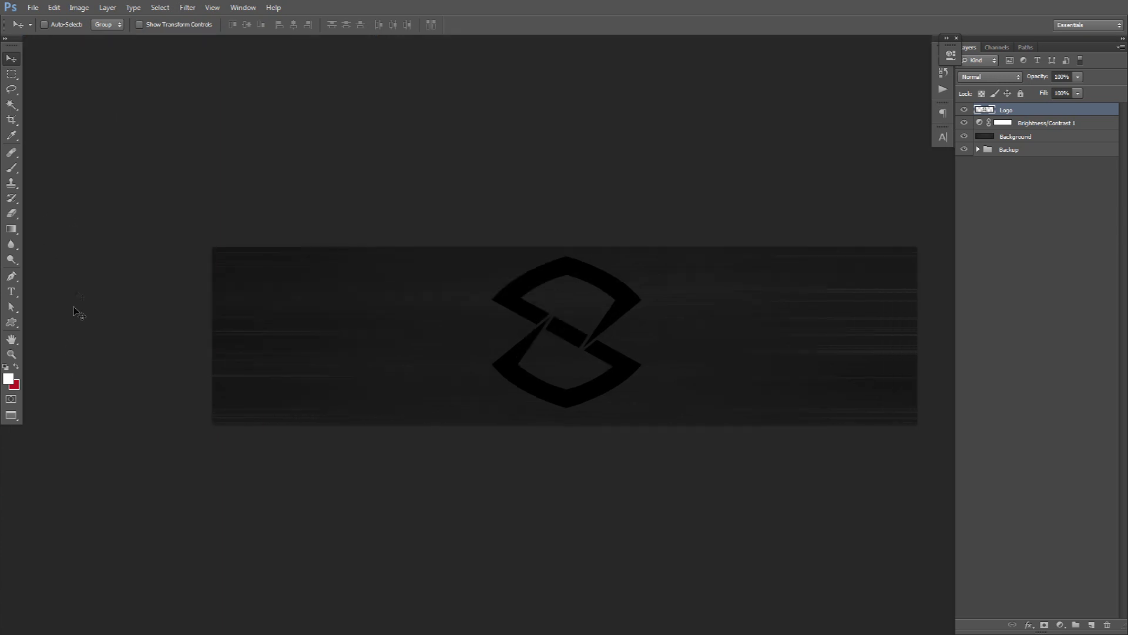
key("ctrl+r")
left_click_drag(8, 440, 573, 406)
left_click_drag(626, 356, 624, 365)
key("ctrl+g")
key("ctrl+h")
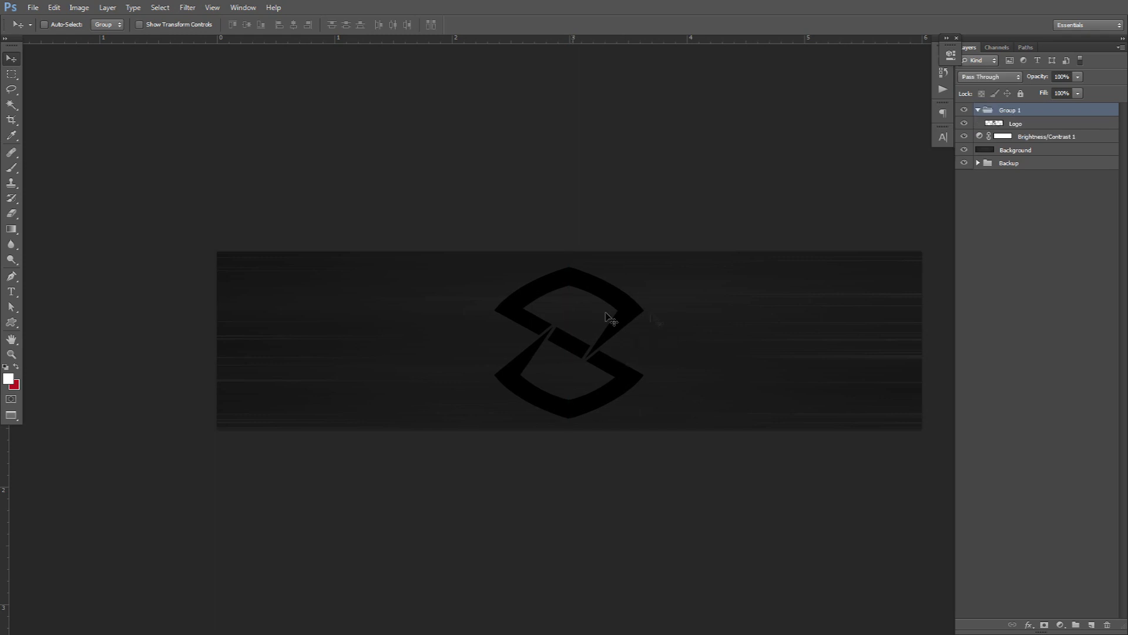
left_click_drag(739, 302, 670, 302)
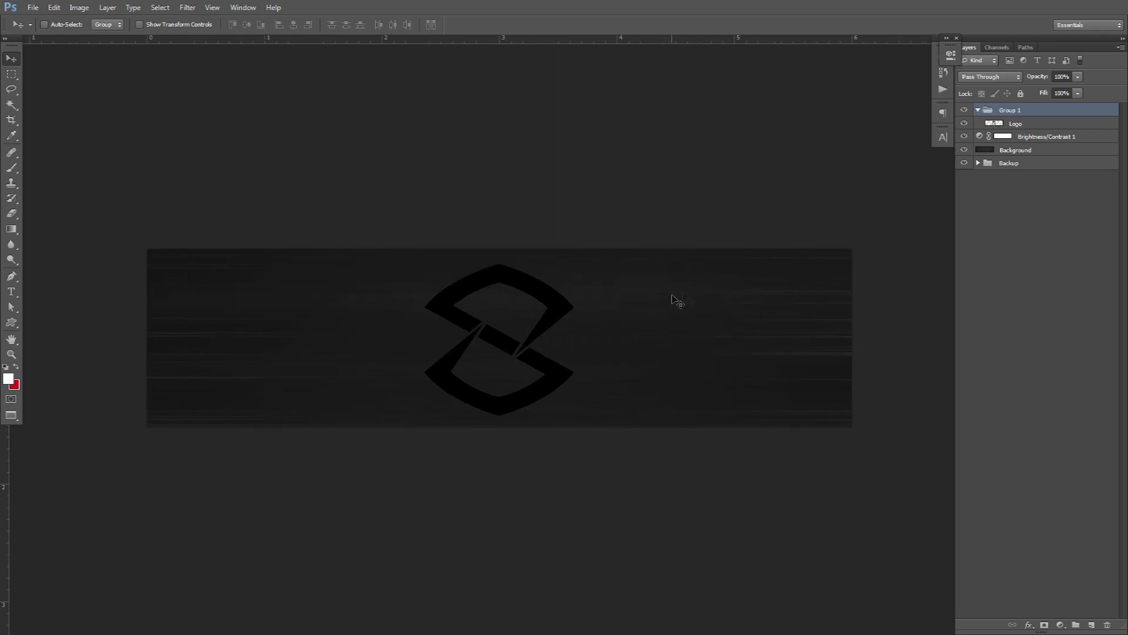
key("ctrl+shift+g")
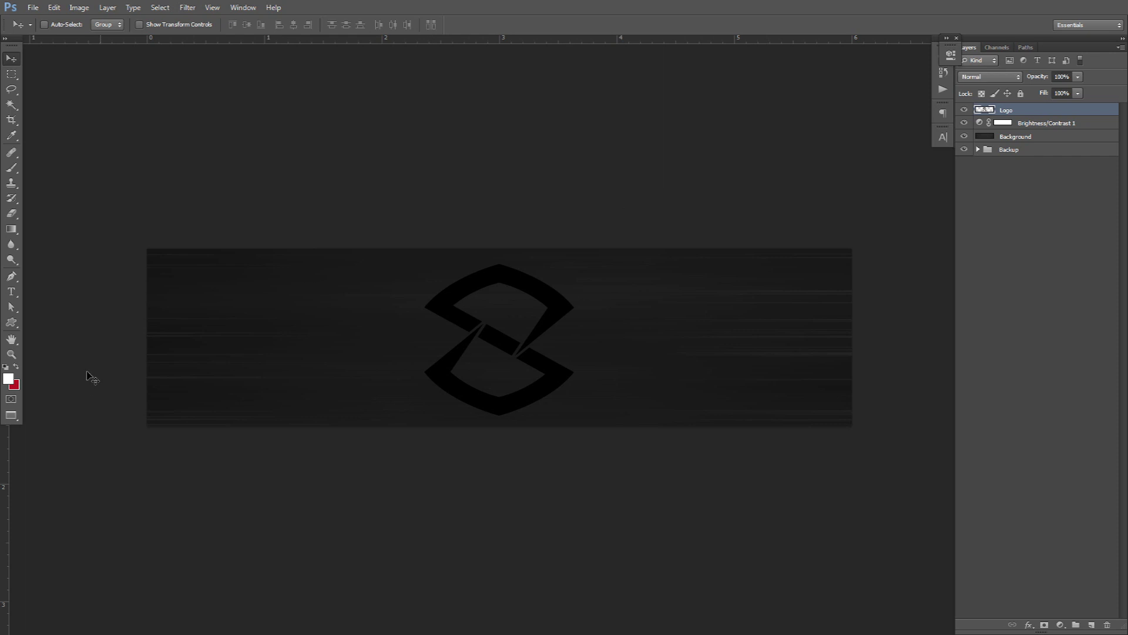
Give the Logo layer a Color Overlay of the dark red background color, #af0b23, and rasterize its layer style.
double_click(1047, 111)
left_click(695, 472)
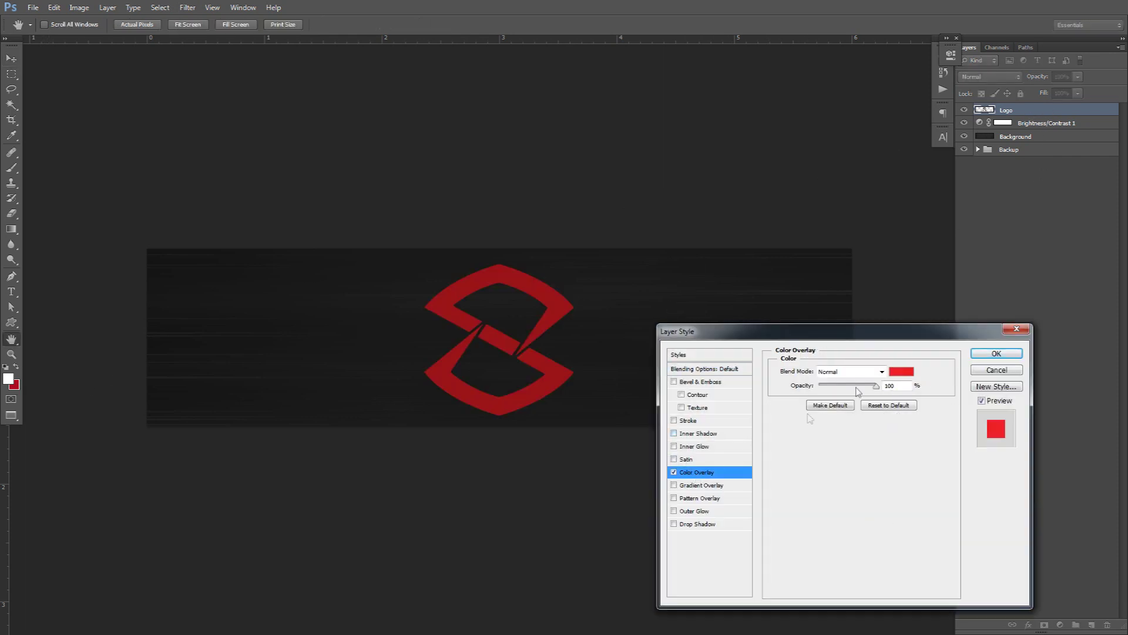
left_click(903, 370)
left_click(20, 385)
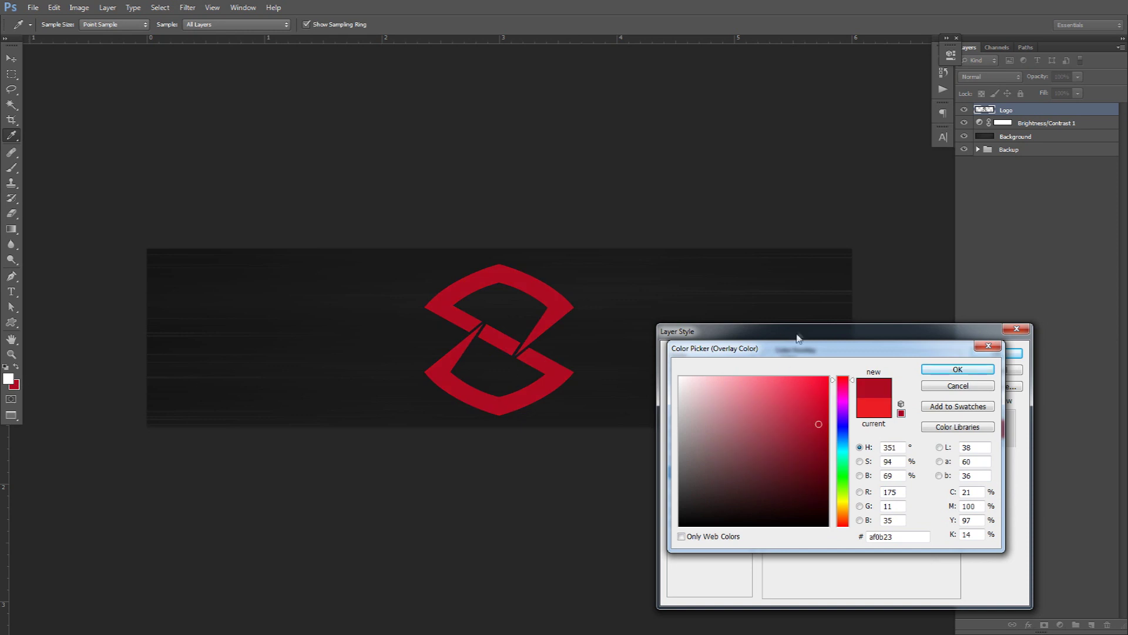
left_click(891, 536)
left_click(958, 369)
left_click(1005, 354)
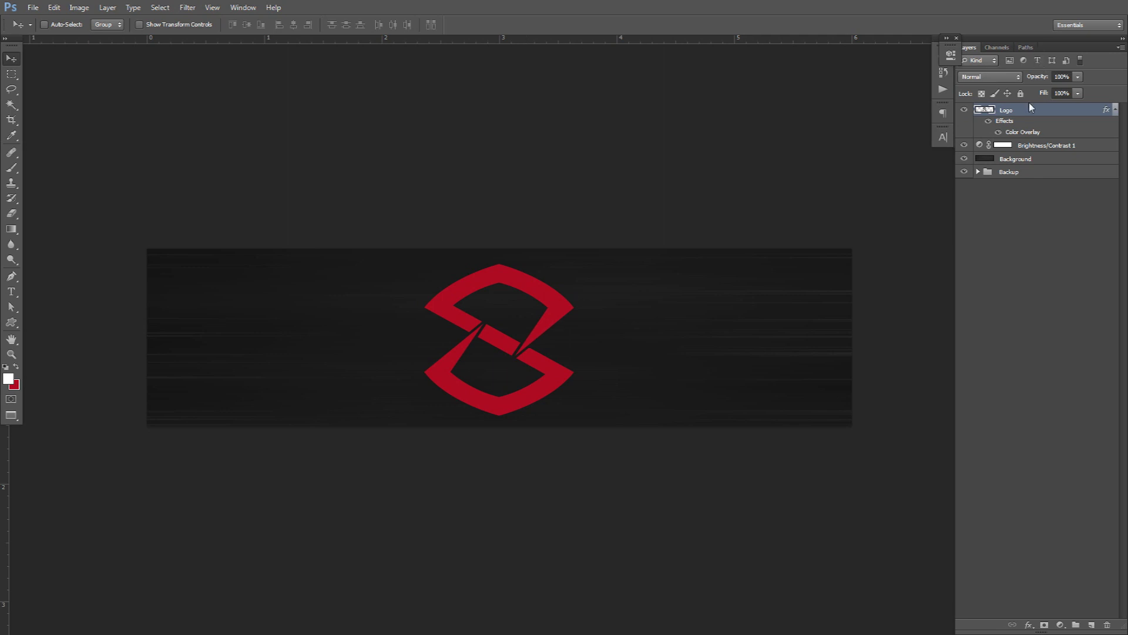
right_click(1053, 112)
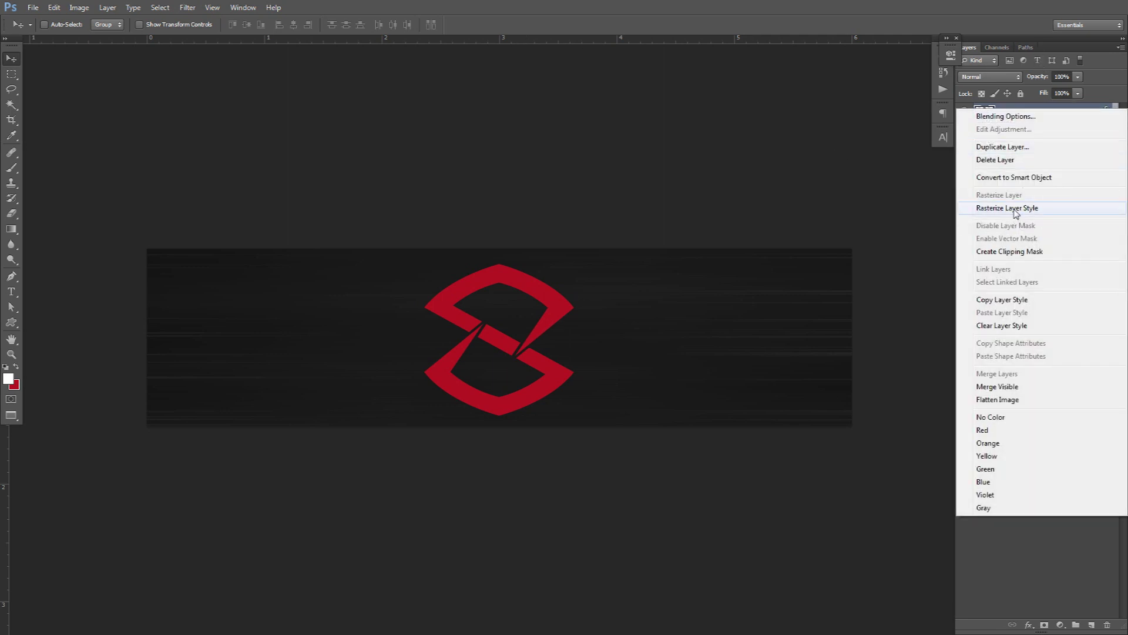
left_click(1005, 209)
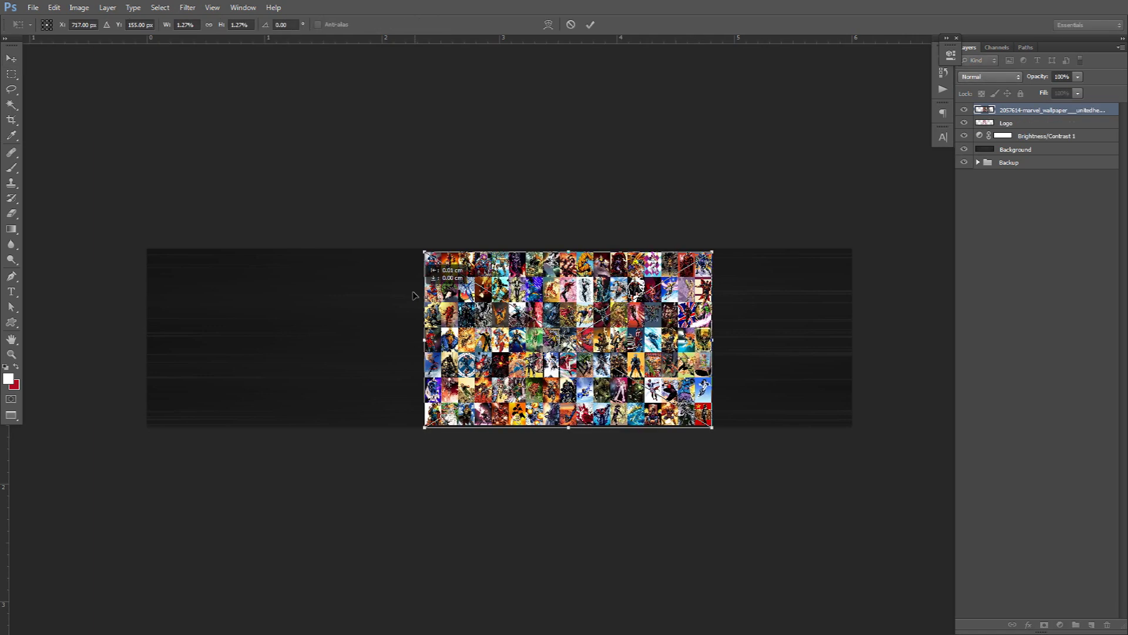
Fit the placed Marvel wallpaper over the left half of the banner and move its layer below Logo.
left_click_drag(680, 294, 414, 292)
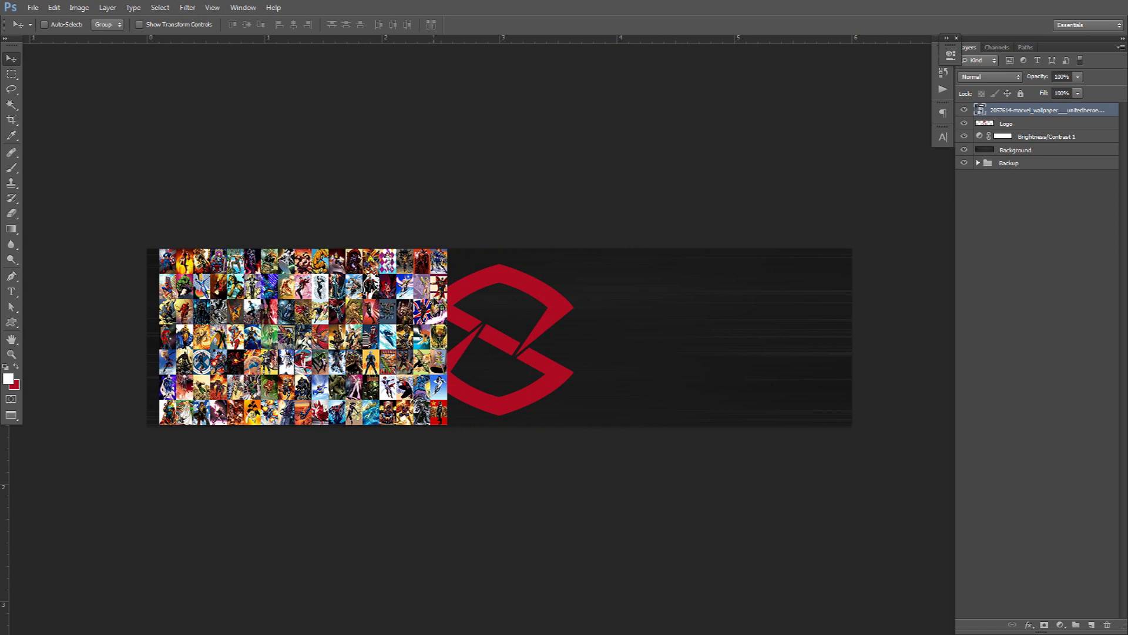
left_click_drag(449, 249, 545, 201)
left_click_drag(524, 244, 497, 257)
key("Return")
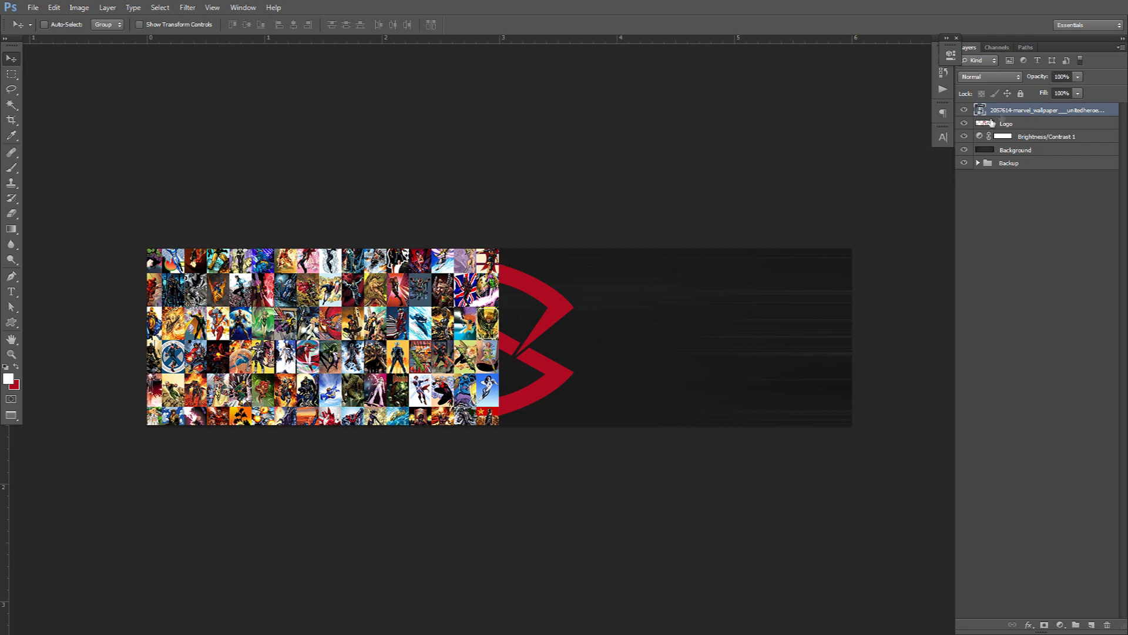
left_click_drag(1030, 111, 1028, 128)
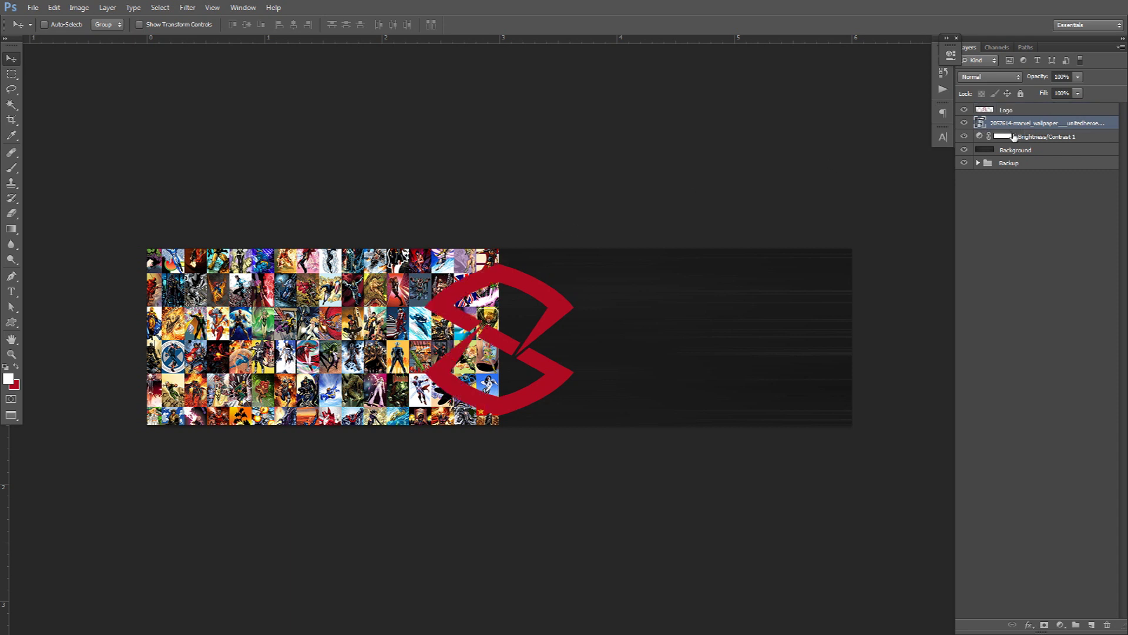
Enlarge the Marvel wallpaper to about 2.02% scale and reposition it to cover the banner from its left edge to the logo's right side.
key("ctrl+t")
left_click_drag(502, 205, 504, 204)
left_click_drag(575, 157, 579, 160)
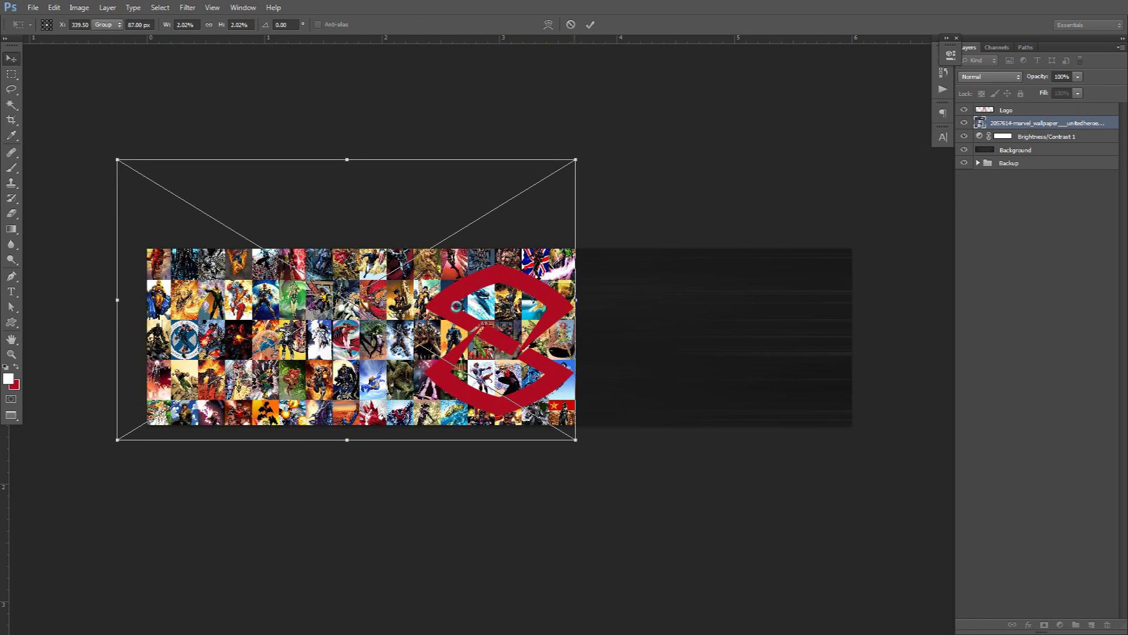
left_click_drag(457, 307, 457, 322)
key("Return")
Draw a closed Pen path with a diagonal edge through the logo, enclosing the wallpaper's right end, and convert it to a new selection.
key("p")
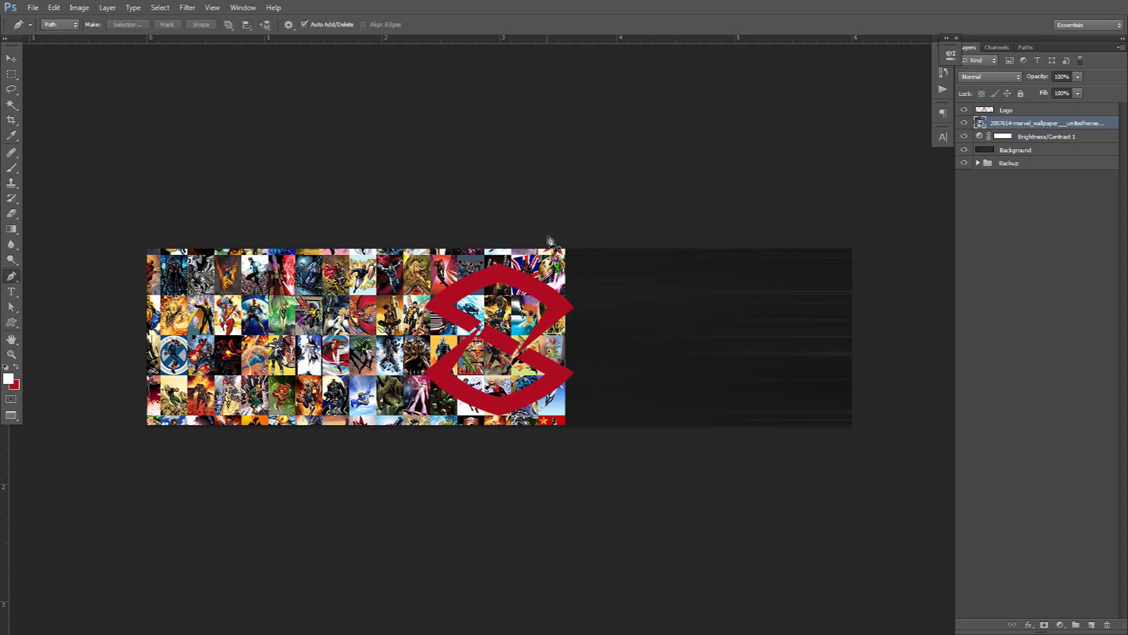
left_click(393, 460)
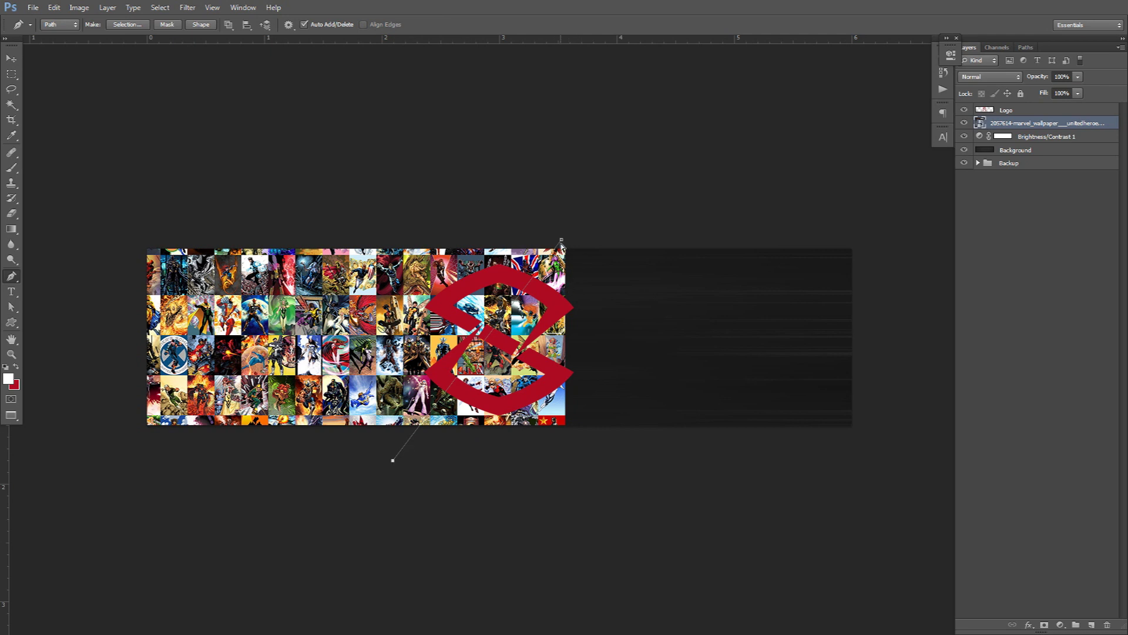
left_click_drag(579, 237, 591, 215)
left_click(634, 485)
left_click_drag(700, 439, 677, 254)
left_click(591, 214)
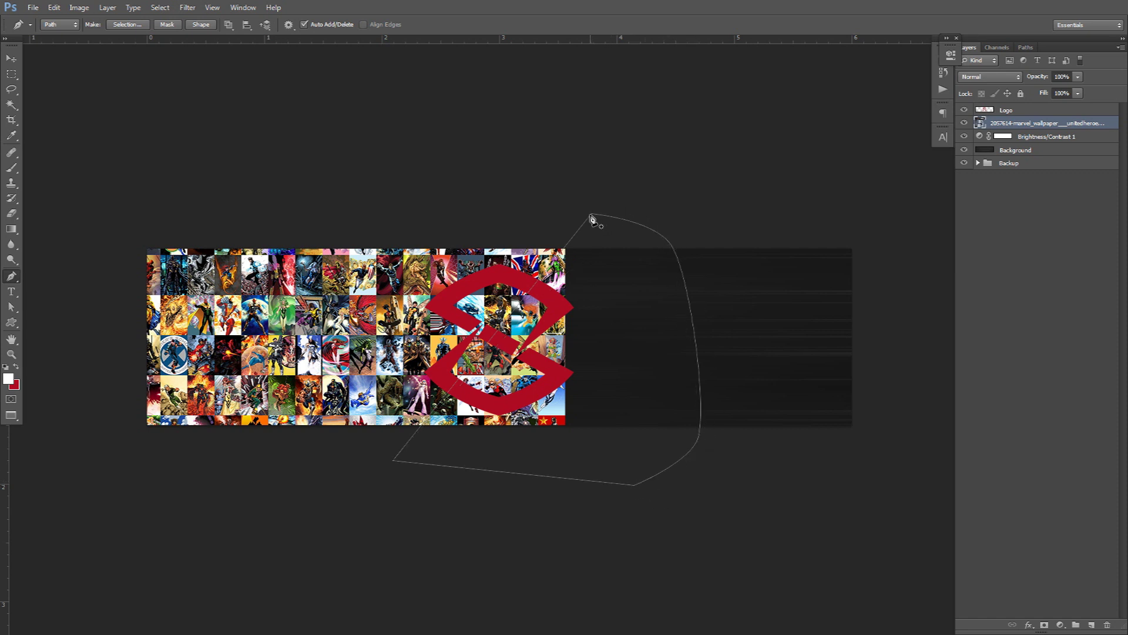
right_click(596, 275)
left_click(617, 323)
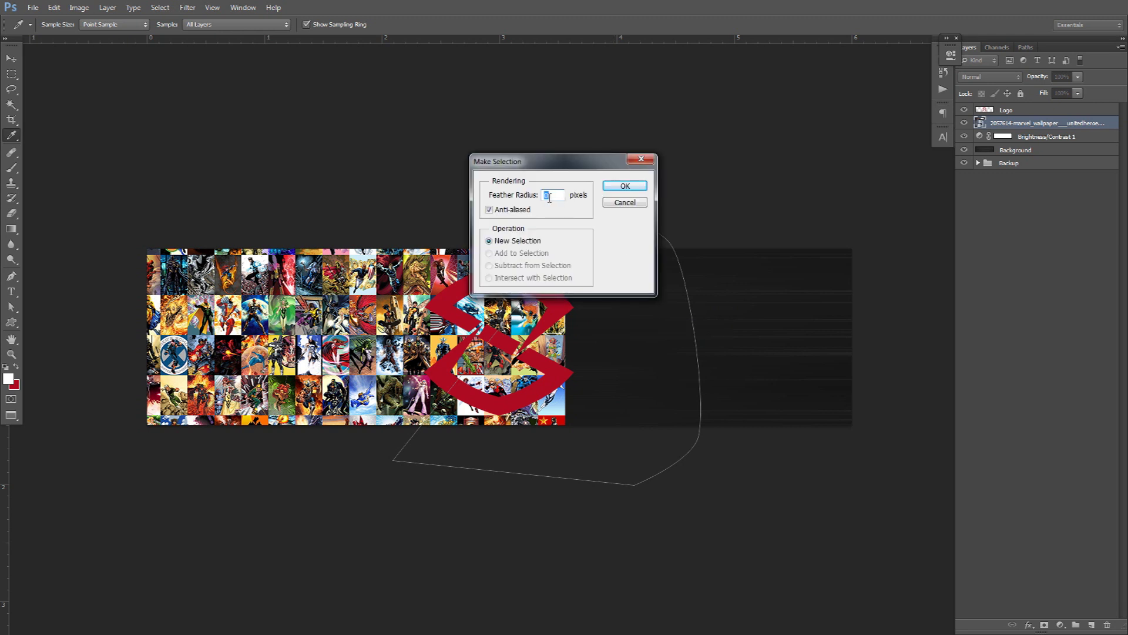
left_click(624, 186)
Rasterize the Marvel wallpaper layer, delete the selected area beyond the diagonal, and deselect.
right_click(1006, 122)
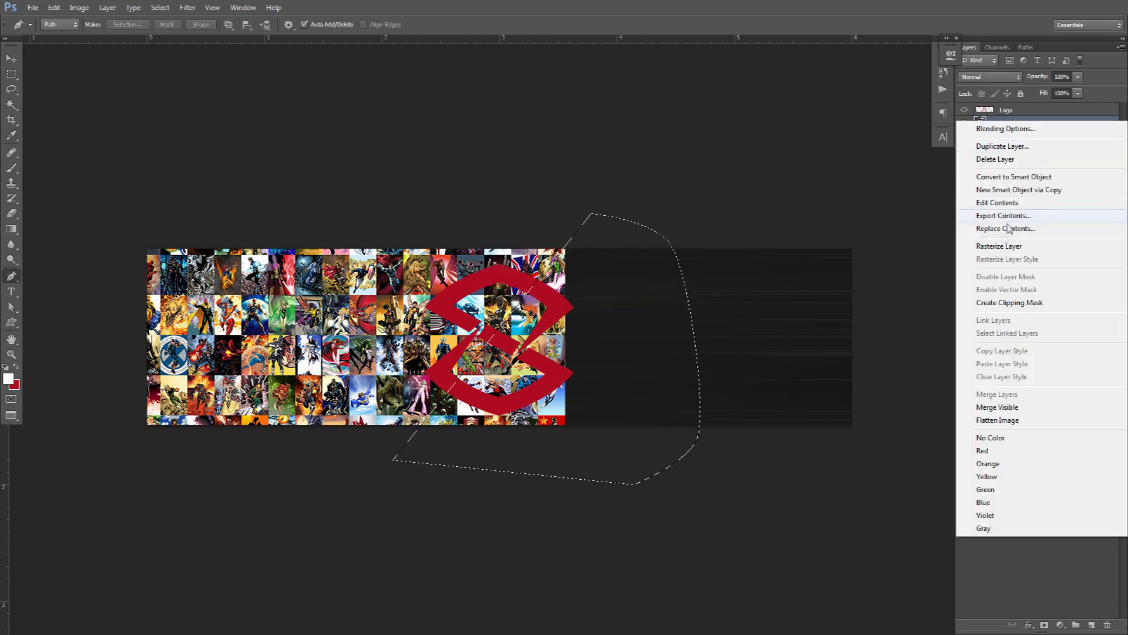
left_click(998, 246)
key("Delete")
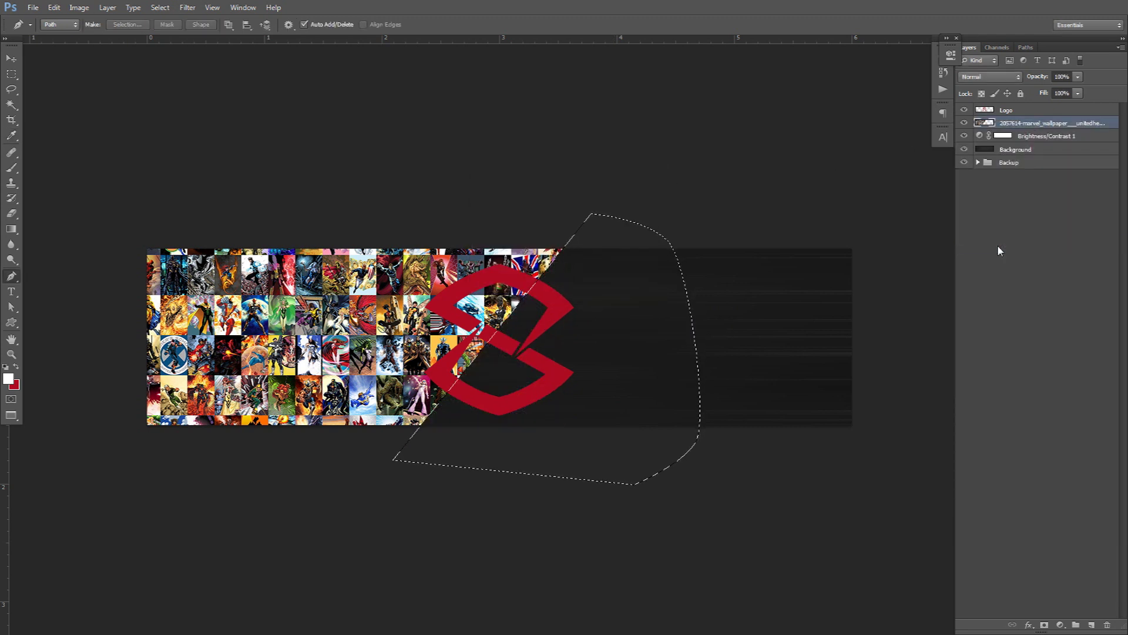
key("ctrl+d")
Set the Marvel wallpaper layer's blending mode to Luminosity and its opacity to 30%.
left_click(993, 76)
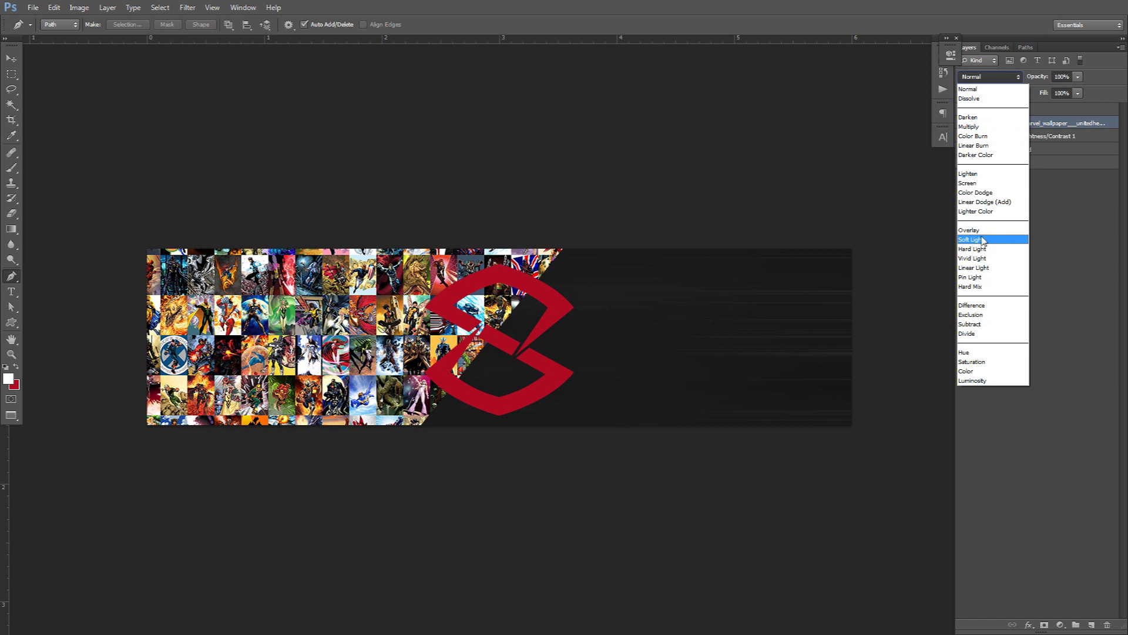
left_click(973, 381)
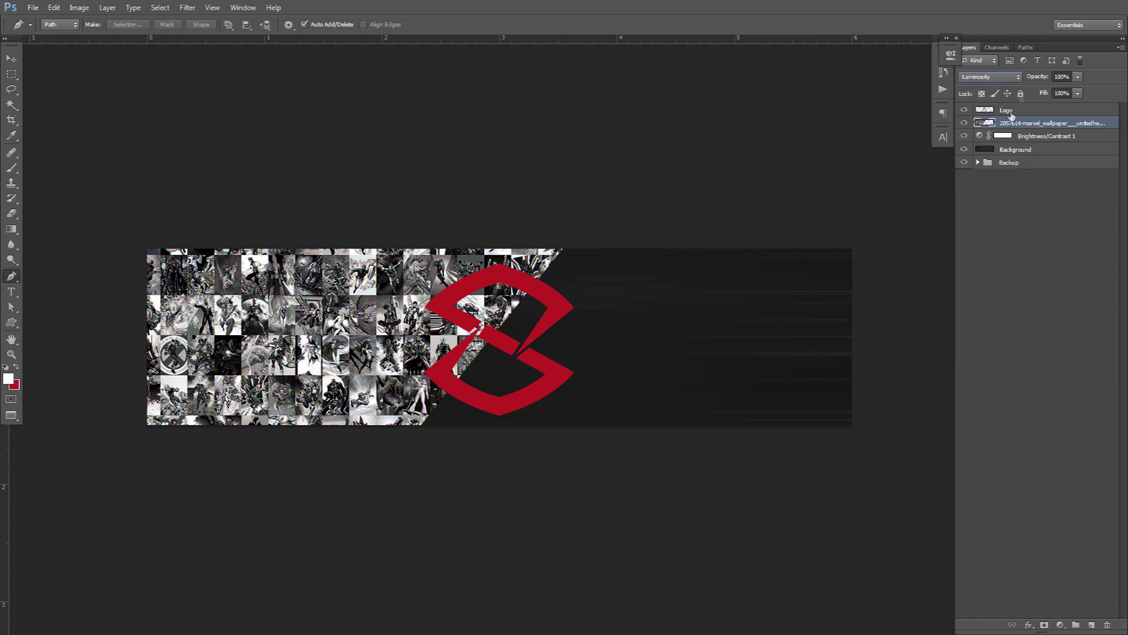
left_click(1069, 76)
type("30")
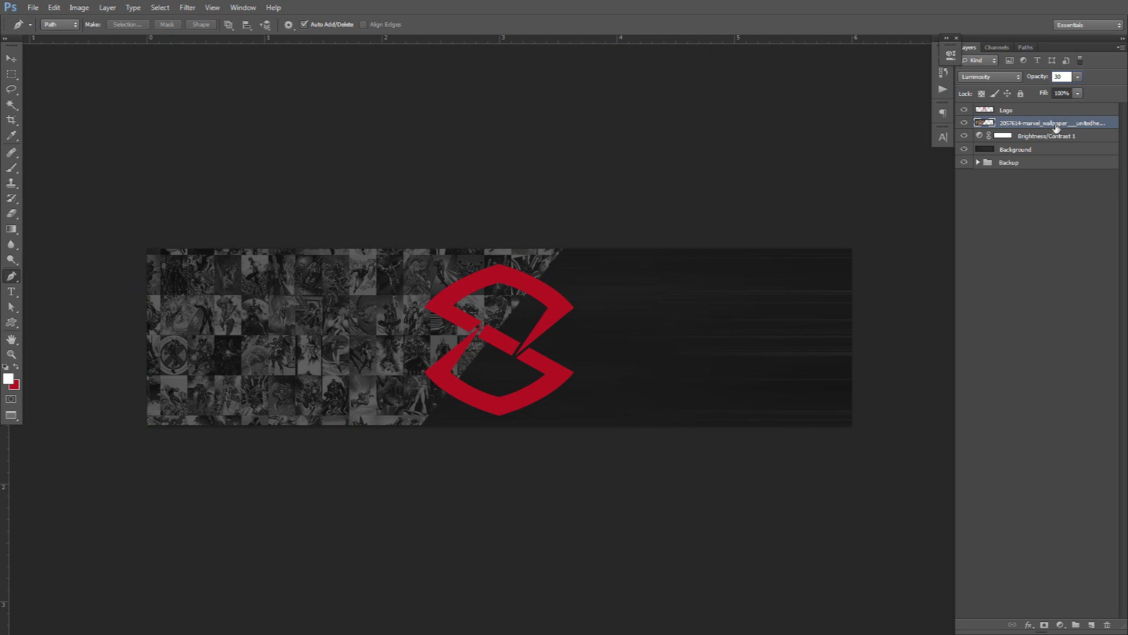
left_click(1021, 125)
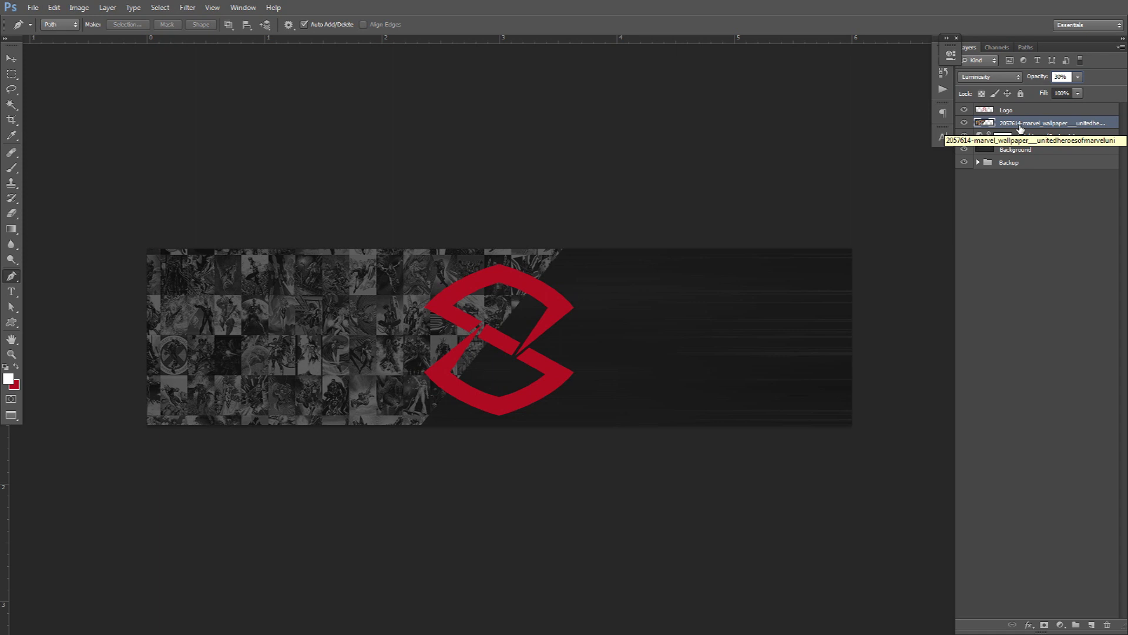
Add a Brightness/Contrast adjustment layer above Logo and set its brightness to -150.
left_click(1008, 110)
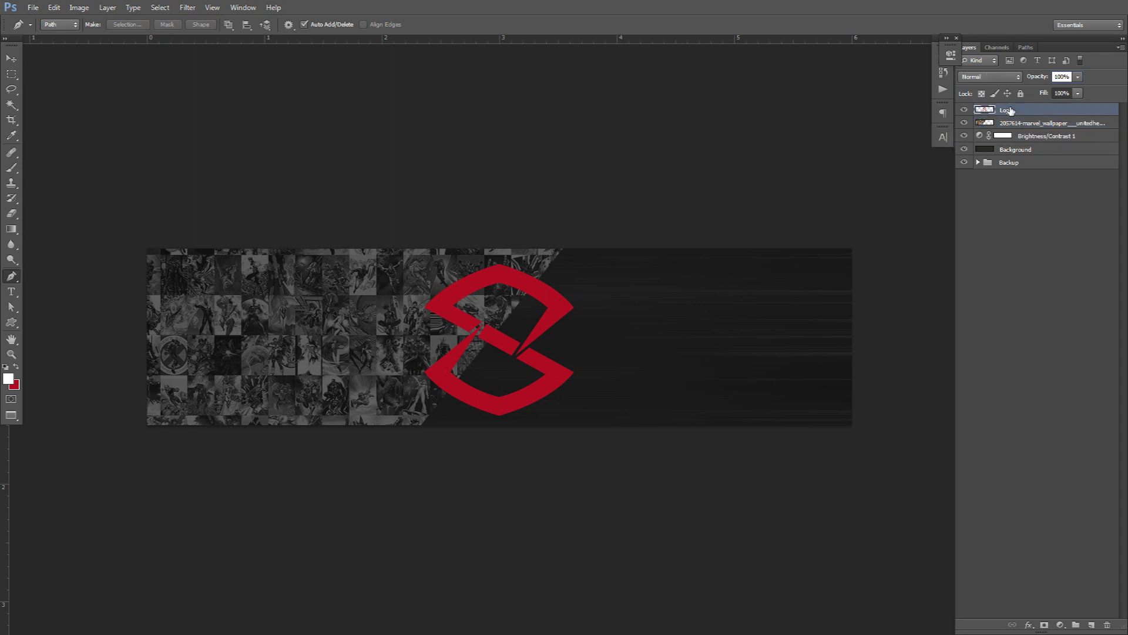
left_click(1062, 624)
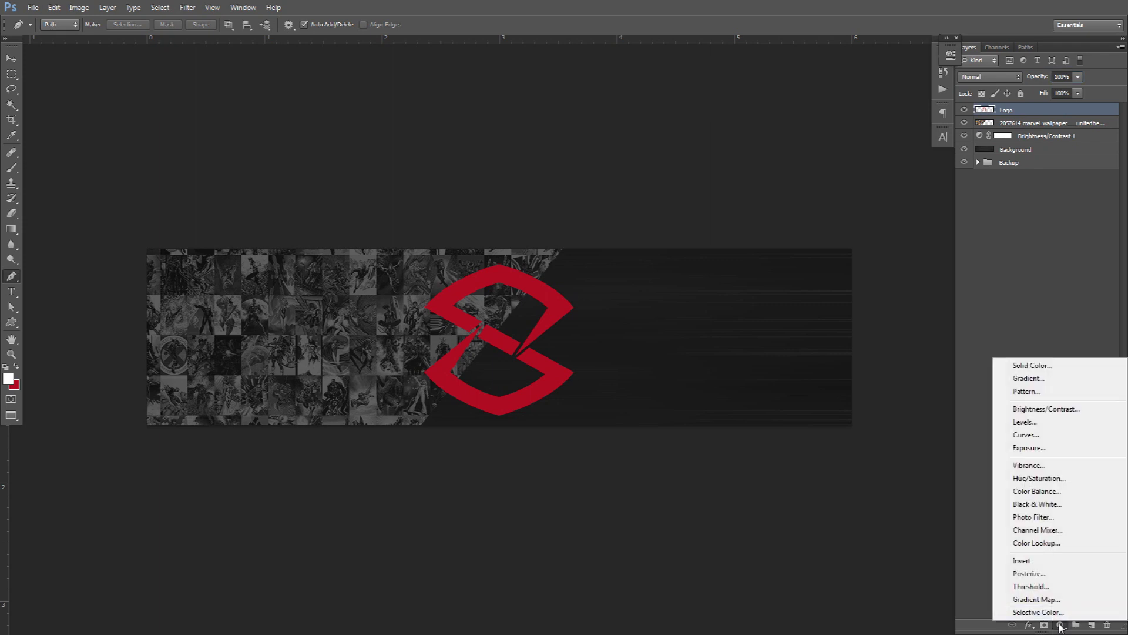
left_click(1044, 409)
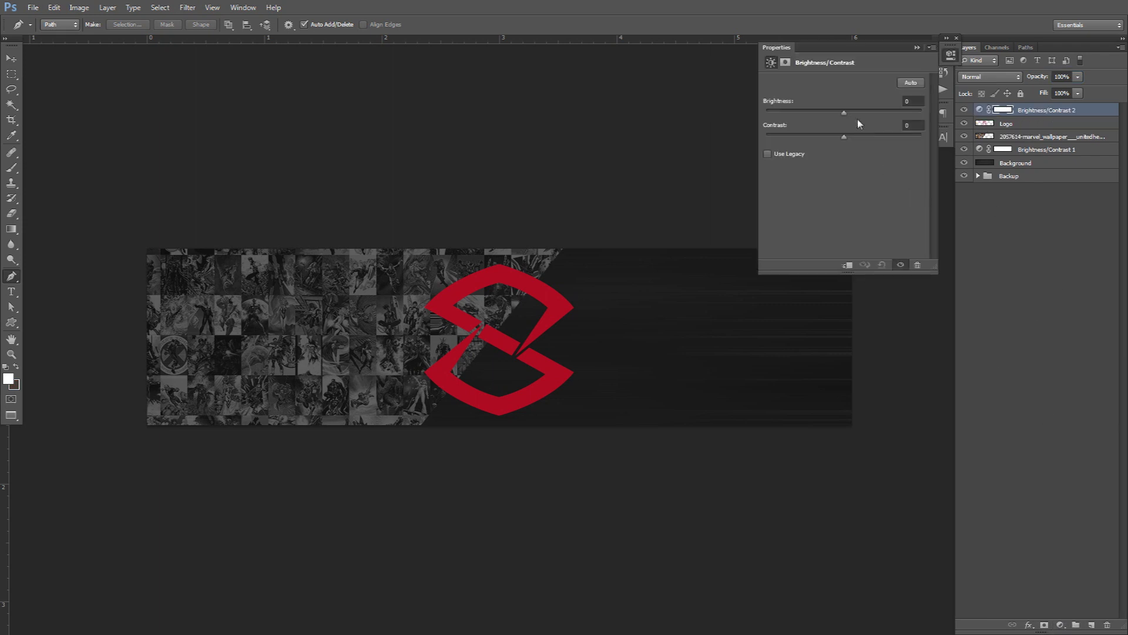
left_click_drag(844, 113, 458, 116)
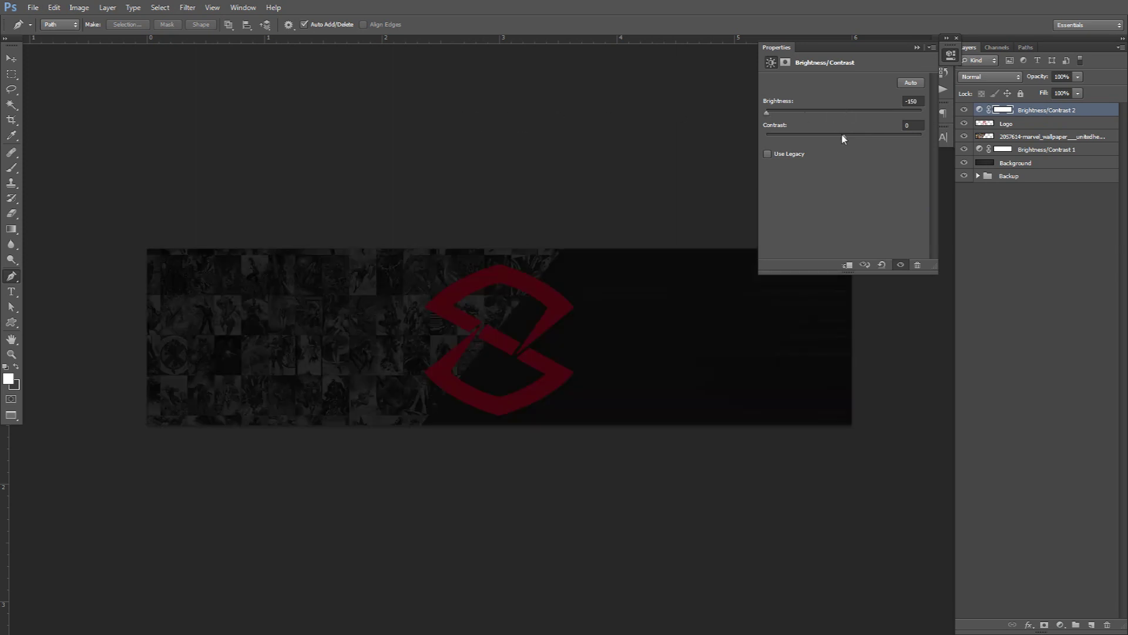
Set the contrast of the Brightness/Contrast 2 adjustment to 100.
left_click_drag(844, 136, 1072, 125)
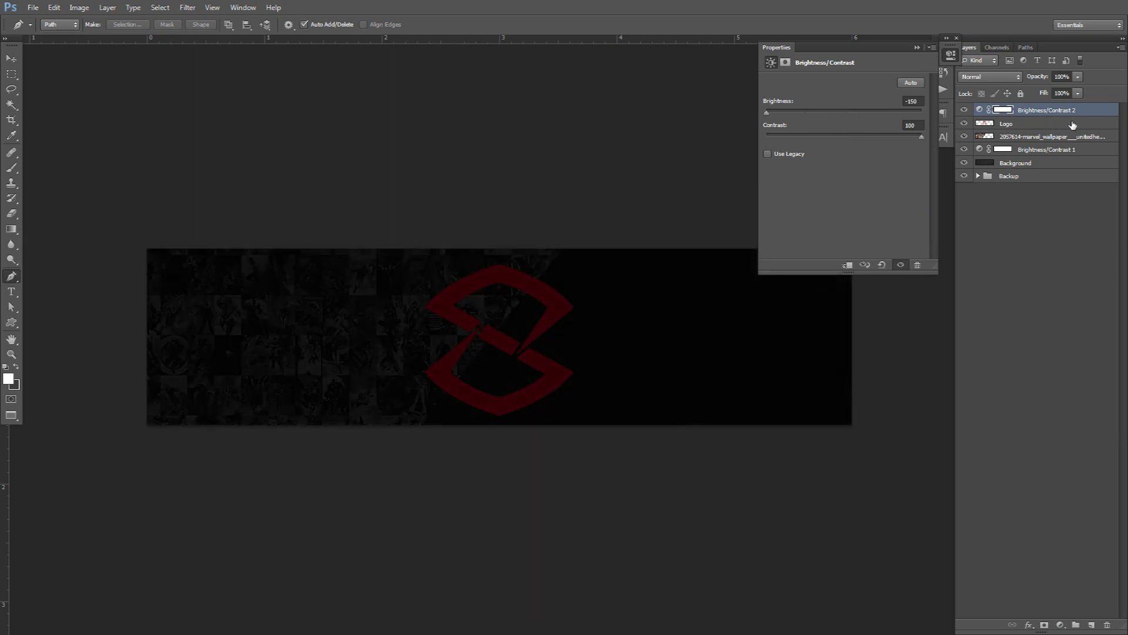
left_click(950, 55)
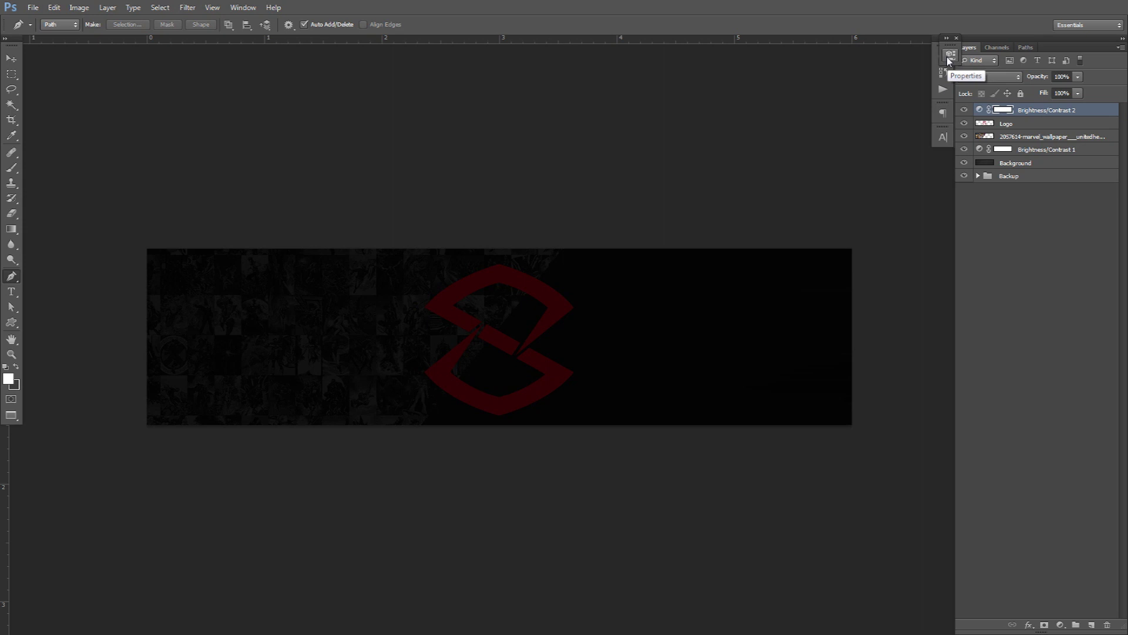
Add an Inner Glow to the Logo layer with colour ffffff and the Overlay blend mode.
double_click(1025, 123)
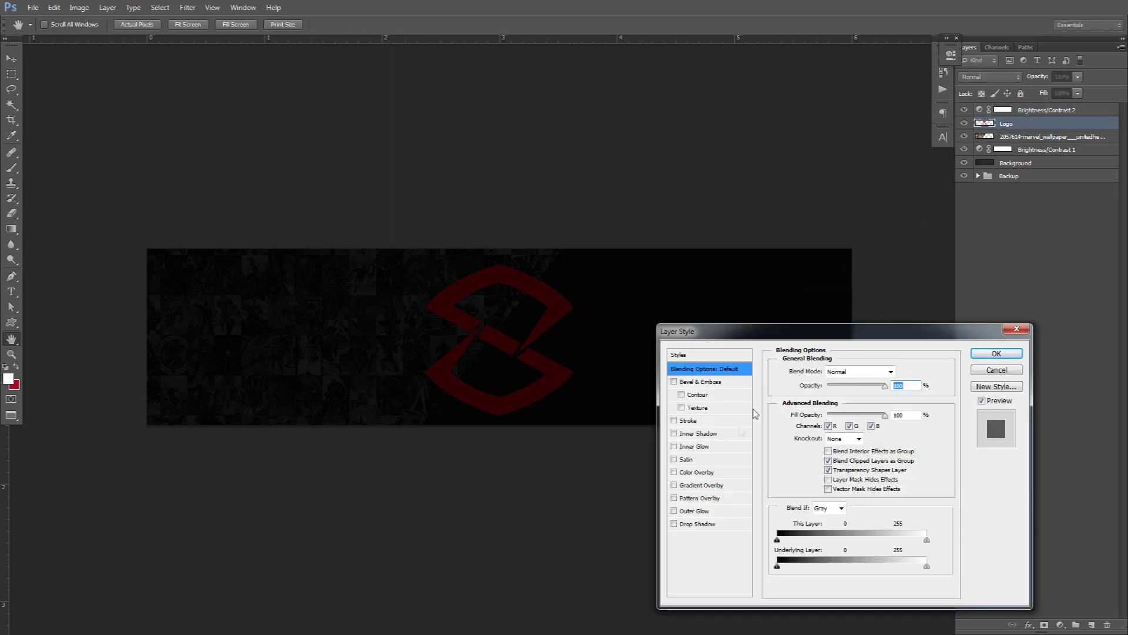
left_click(695, 448)
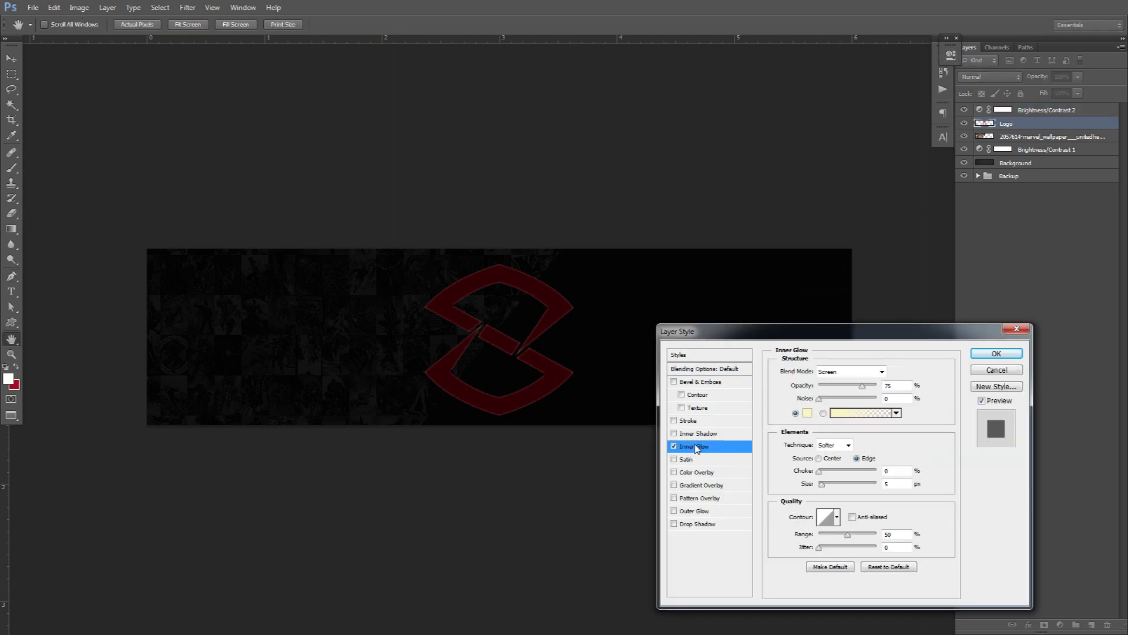
left_click(807, 413)
left_click_drag(746, 382, 679, 377)
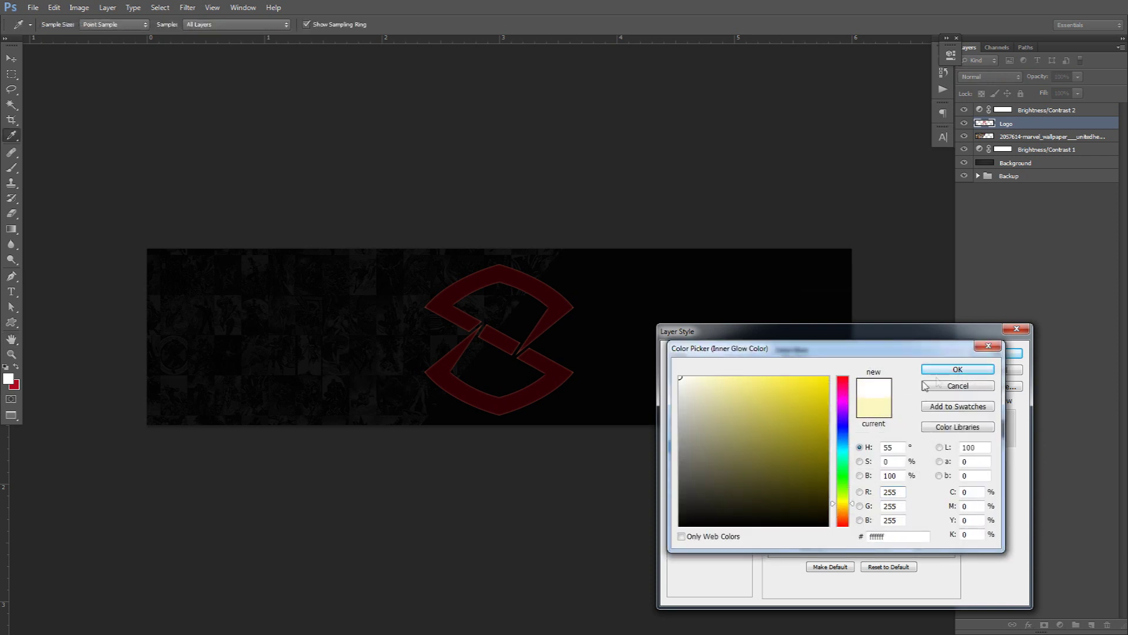
left_click(945, 375)
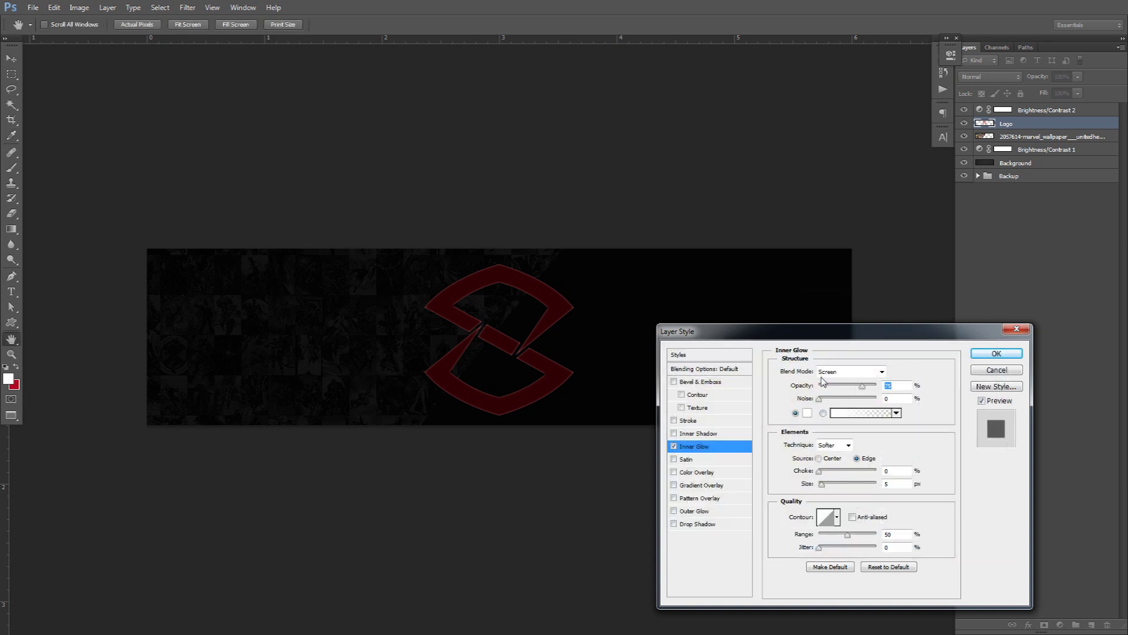
left_click(838, 372)
left_click(832, 210)
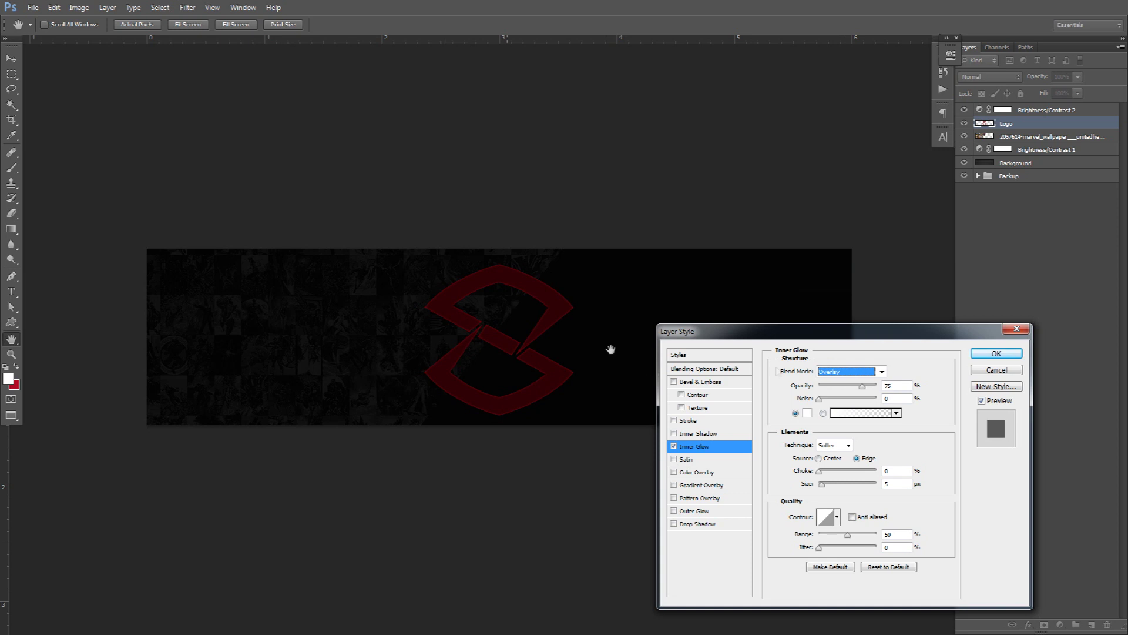
Set the Logo's Inner Glow size to 9 px, fine-tune its opacity, apply the style and collapse the layer's effects list.
left_click_drag(862, 386, 845, 386)
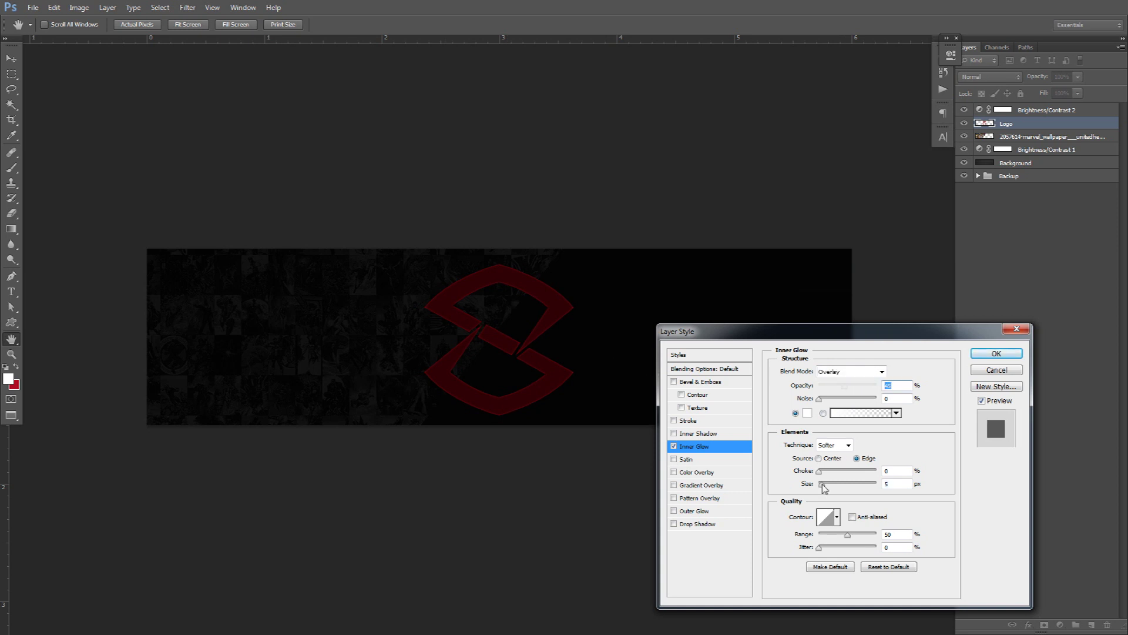
left_click_drag(822, 484, 822, 486)
type("9")
left_click_drag(845, 386, 859, 387)
left_click_drag(854, 389, 857, 389)
left_click(997, 353)
key("p")
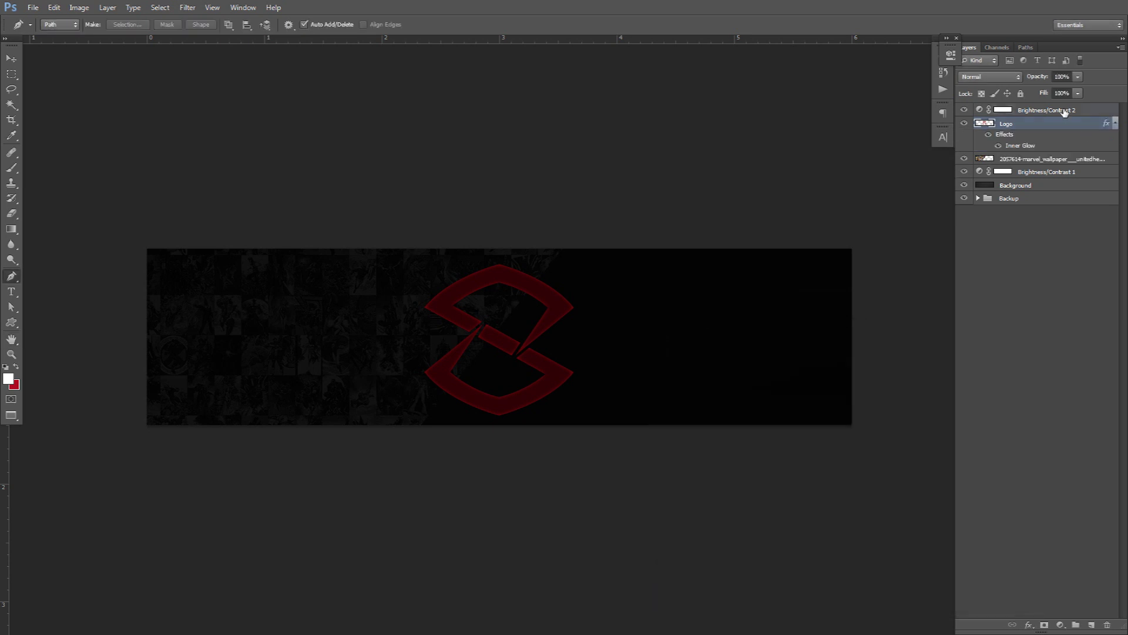
left_click(1083, 113)
left_click(1117, 123)
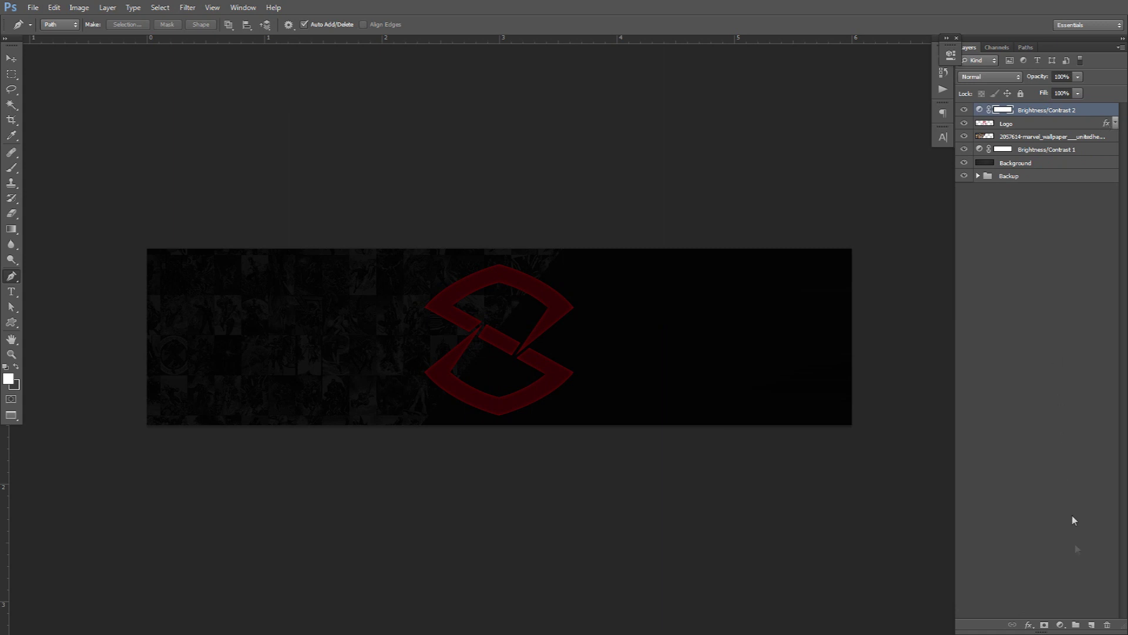
Create a new layer above Brightness/Contrast 2 and choose the soft round brush with 0% hardness, sized 1635 px.
left_click(1091, 625)
key("b")
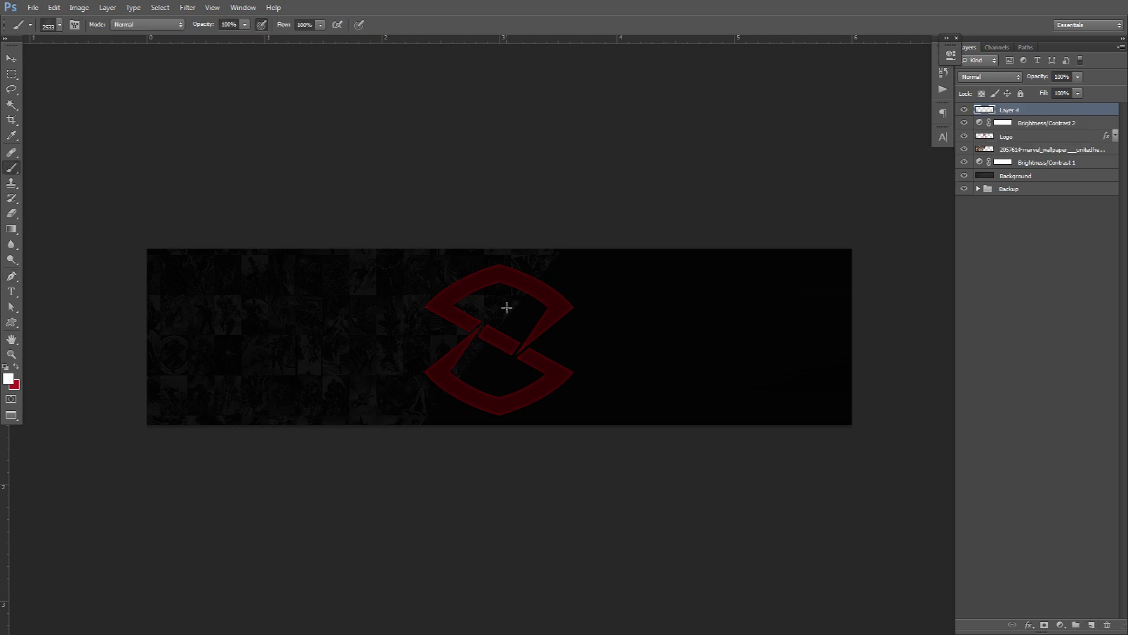
right_click(506, 306)
left_click(530, 389)
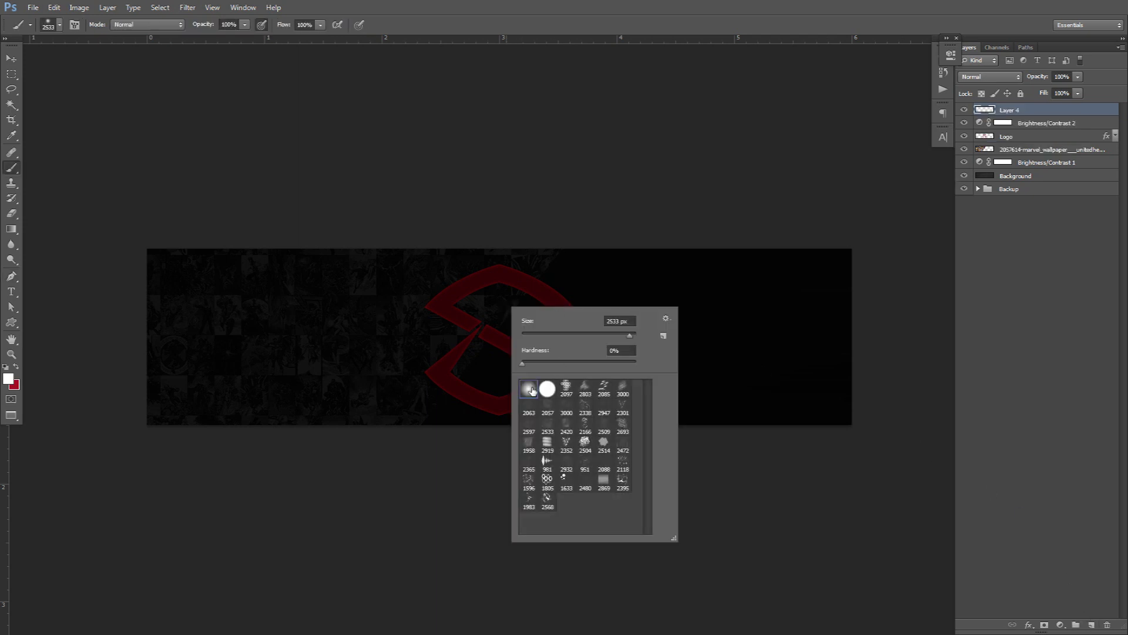
left_click(471, 345)
left_click(550, 343)
left_click_drag(550, 342, 195, 324)
Resize the soft brush to 587 px and paint a faint white glow at the banner's top centre above the logo.
left_click(59, 25)
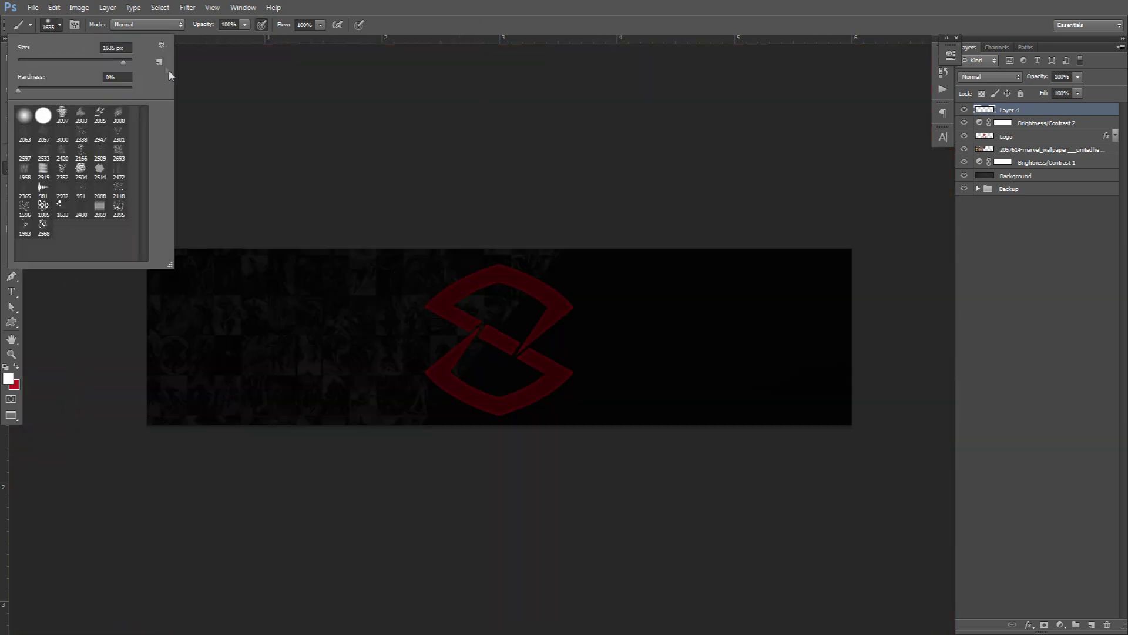
left_click(162, 46)
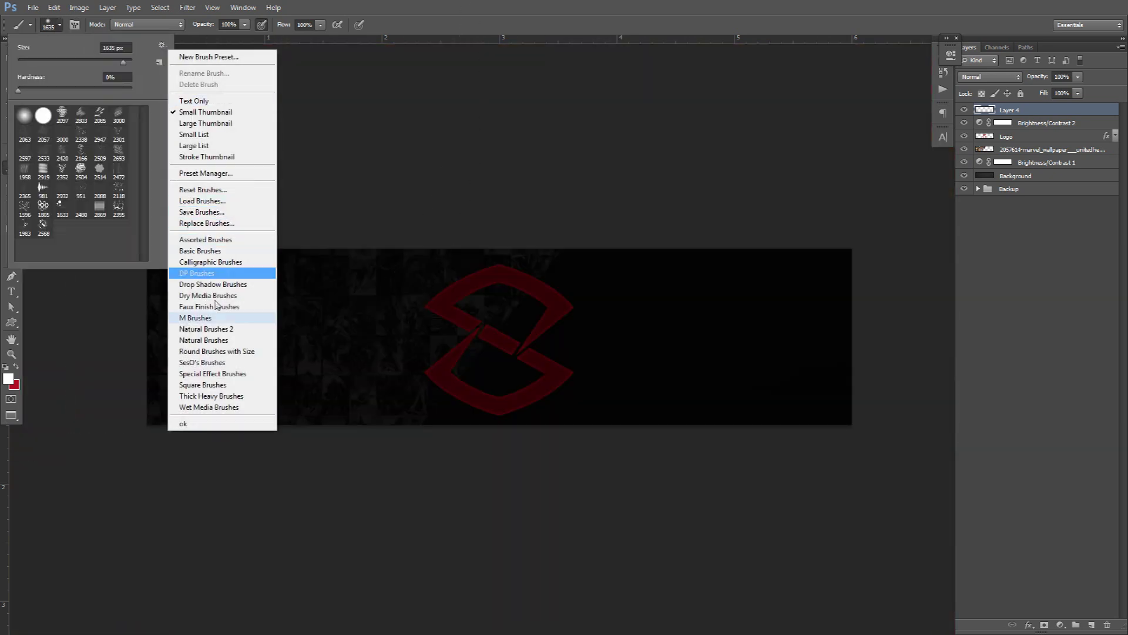
left_click(497, 286)
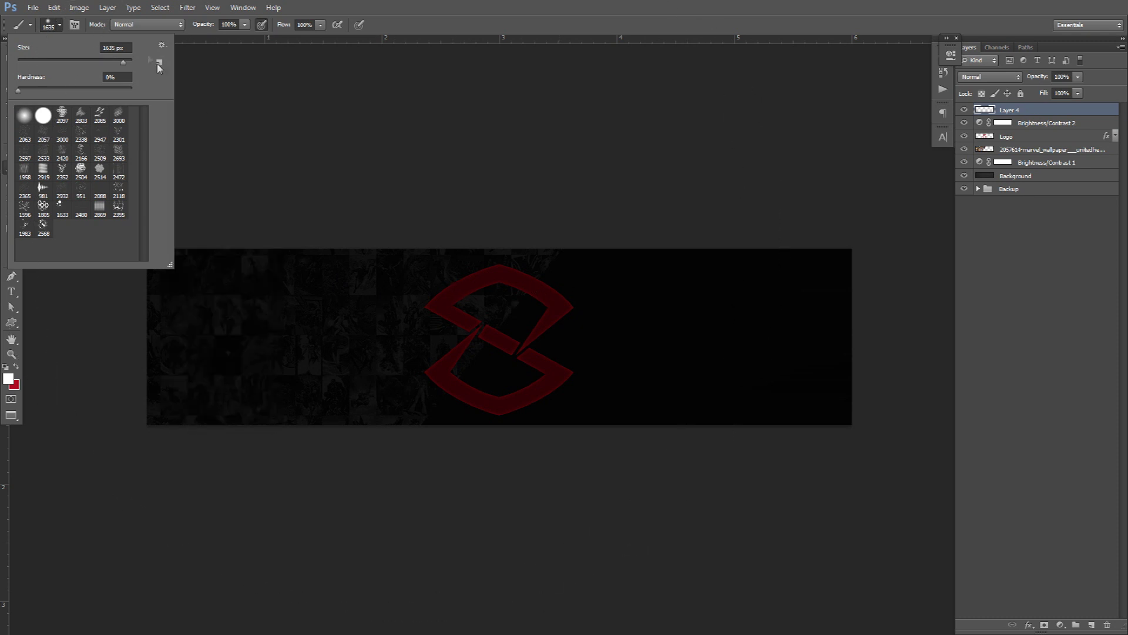
left_click(52, 28)
mouse_move(571, 294)
left_mouse_down()
mouse_move(352, 295)
mouse_move(471, 281)
mouse_move(428, 272)
mouse_move(493, 150)
left_mouse_up()
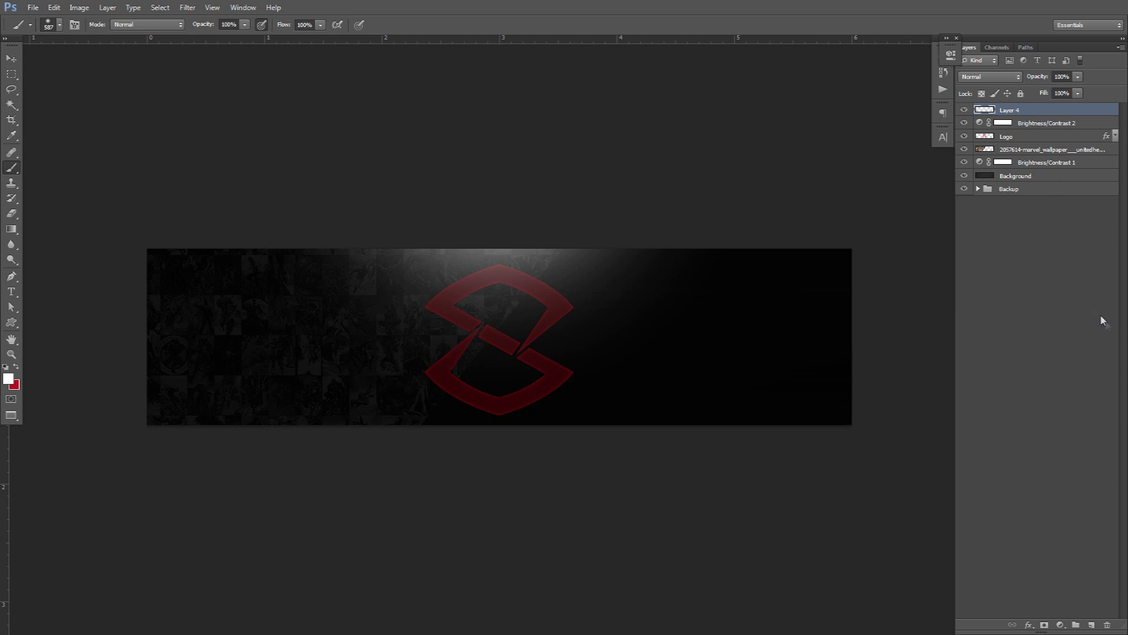
Paint a second white glow at the banner's top centre on a new layer, set it to Overlay and adjust its opacity.
left_click(1091, 624)
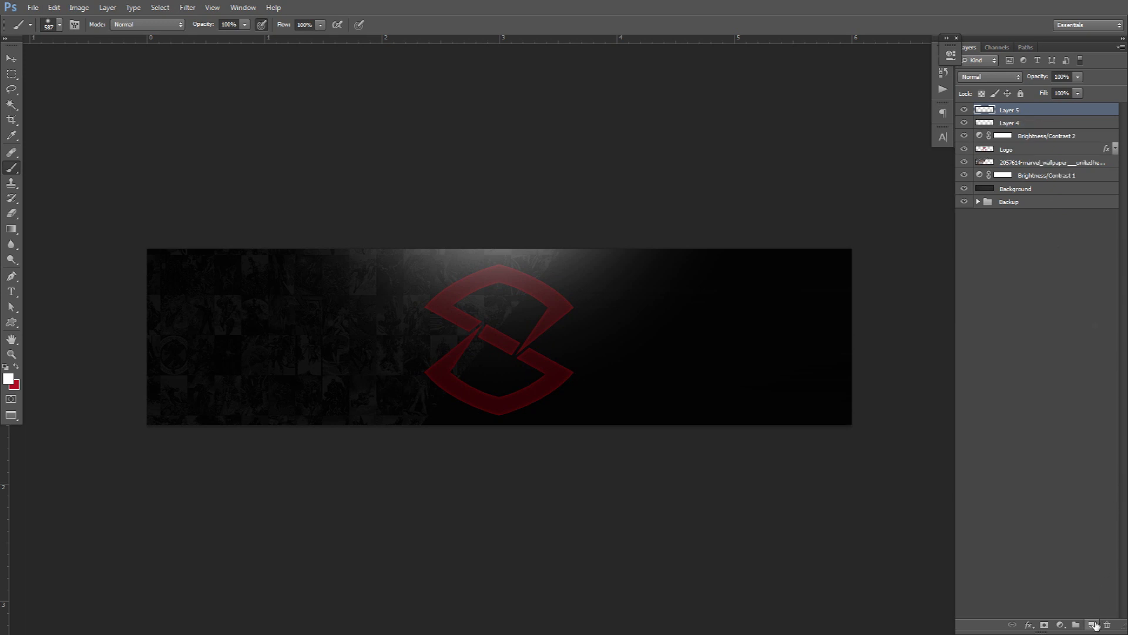
left_click(505, 141)
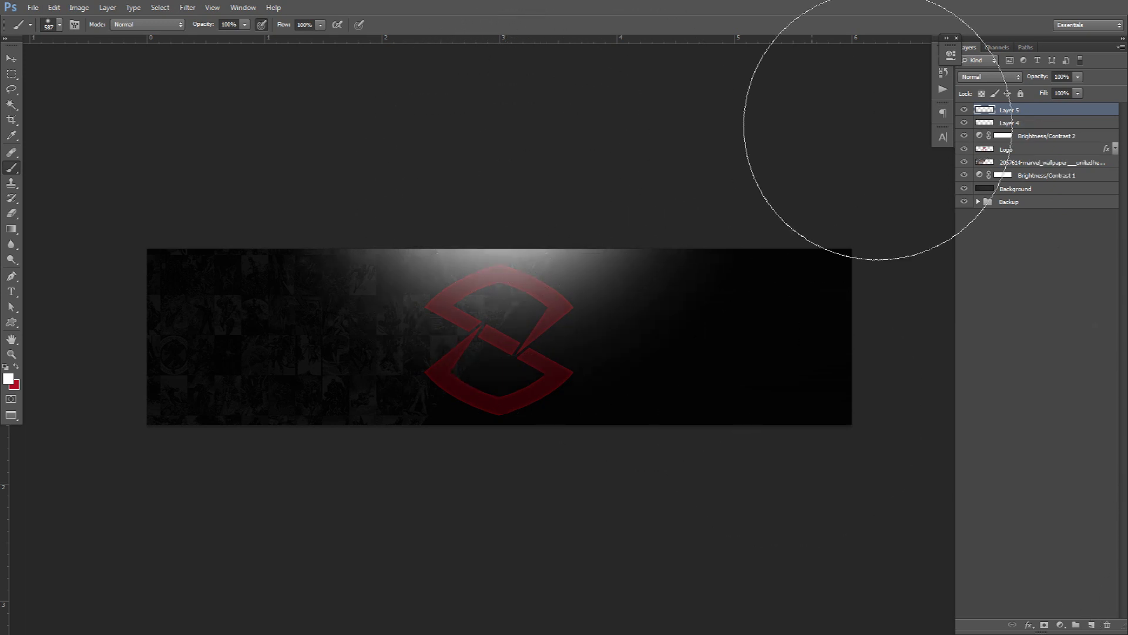
left_click(989, 76)
left_click(967, 230)
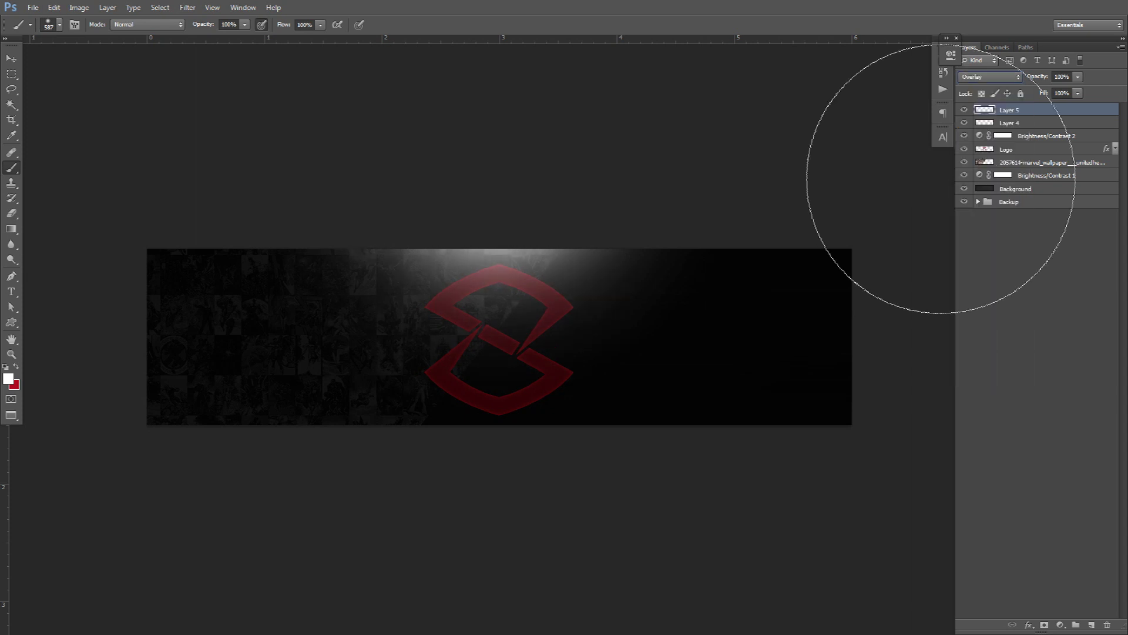
left_click(965, 111)
left_click(965, 111)
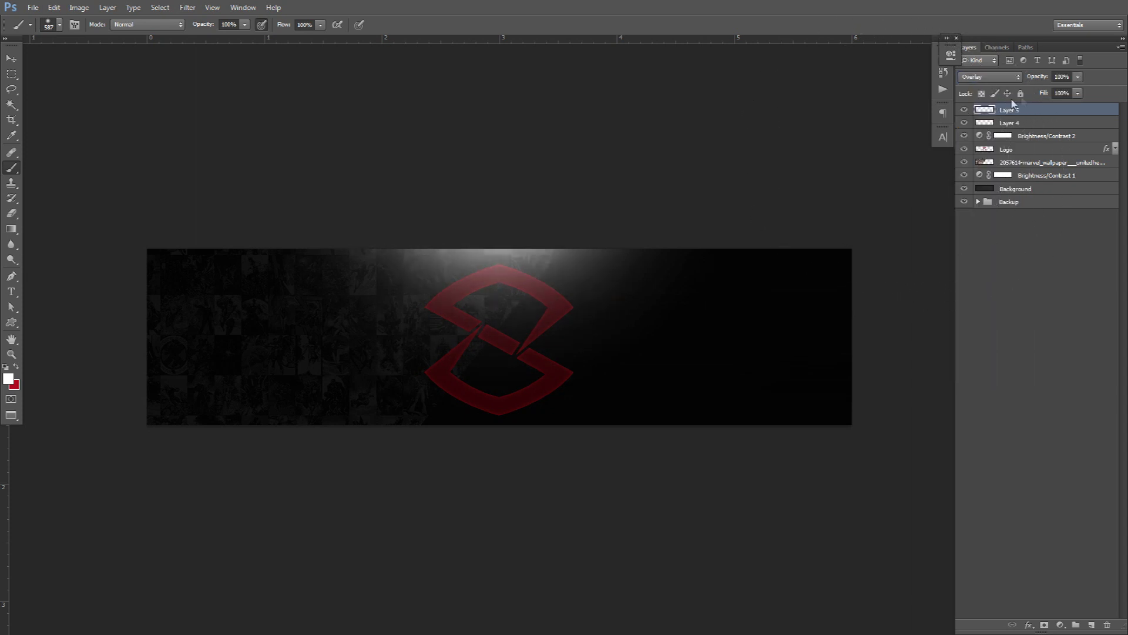
left_click_drag(1078, 77, 1061, 90)
Create a new layer, select the whole canvas with the rectangular marquee and convert the selection to a thin border.
left_click(1091, 625)
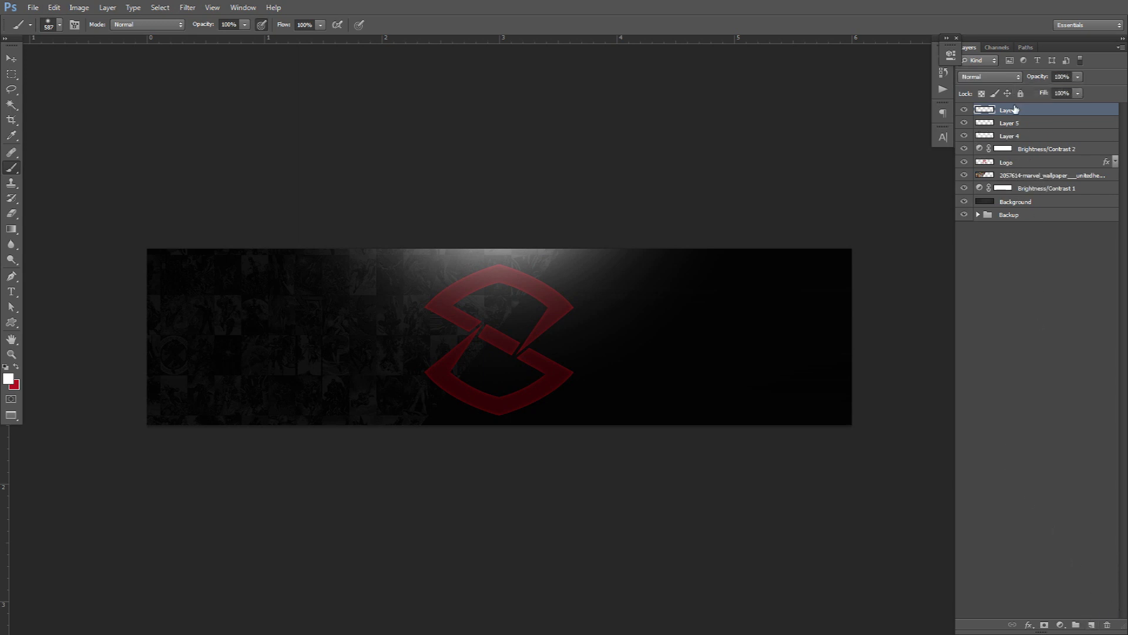
key("m")
left_click(18, 73)
left_click(65, 74)
left_click_drag(148, 252, 926, 517)
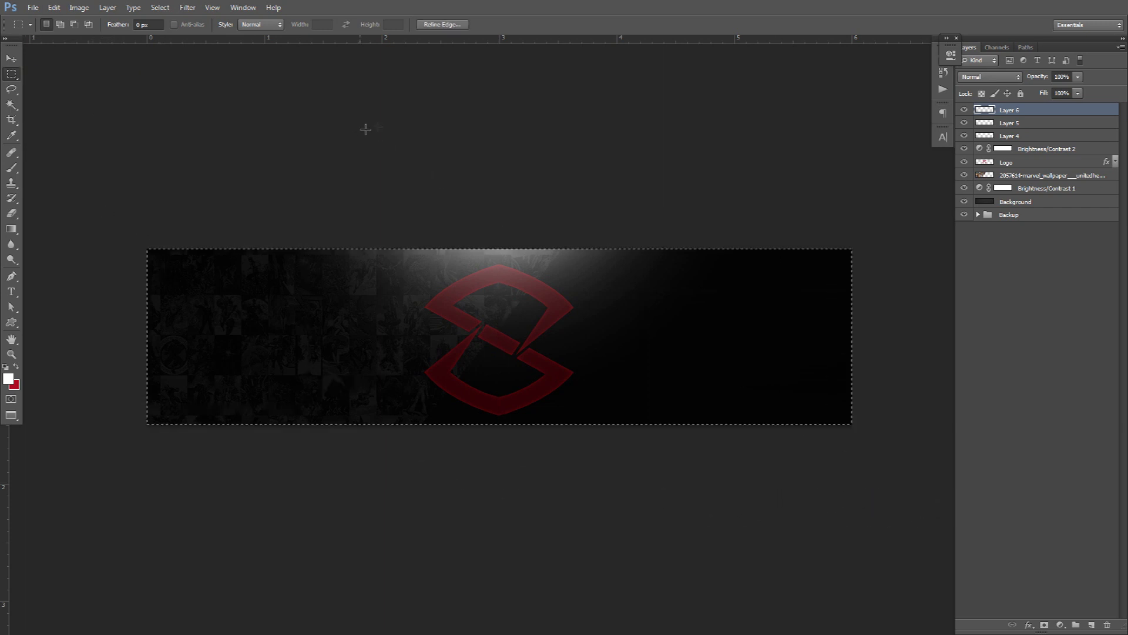
left_click(160, 7)
mouse_move(172, 141)
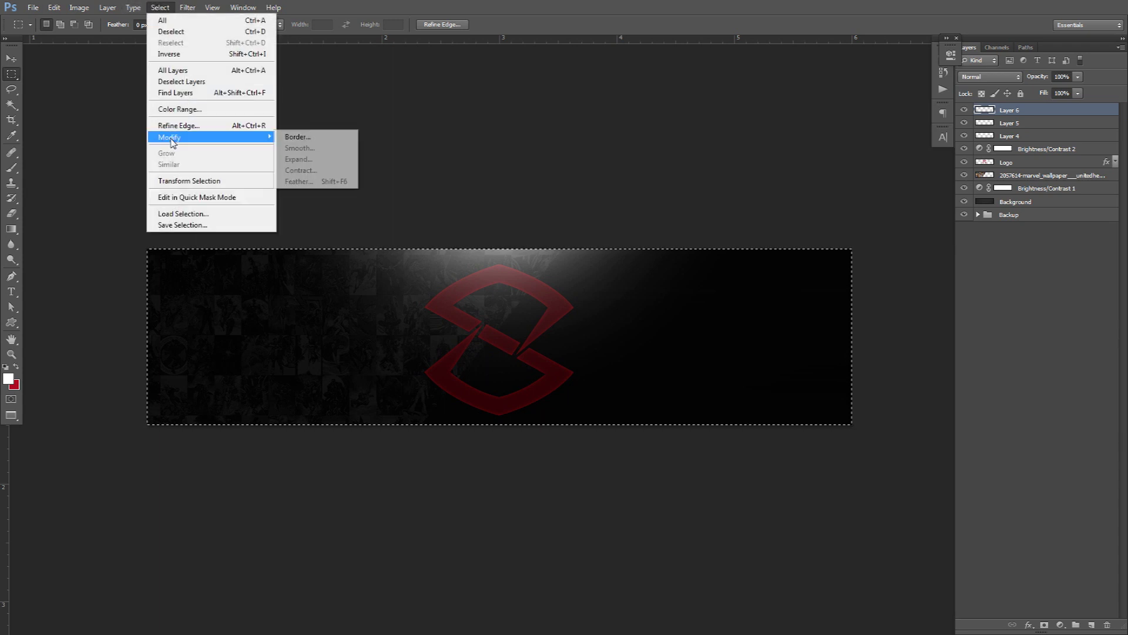
left_click(296, 136)
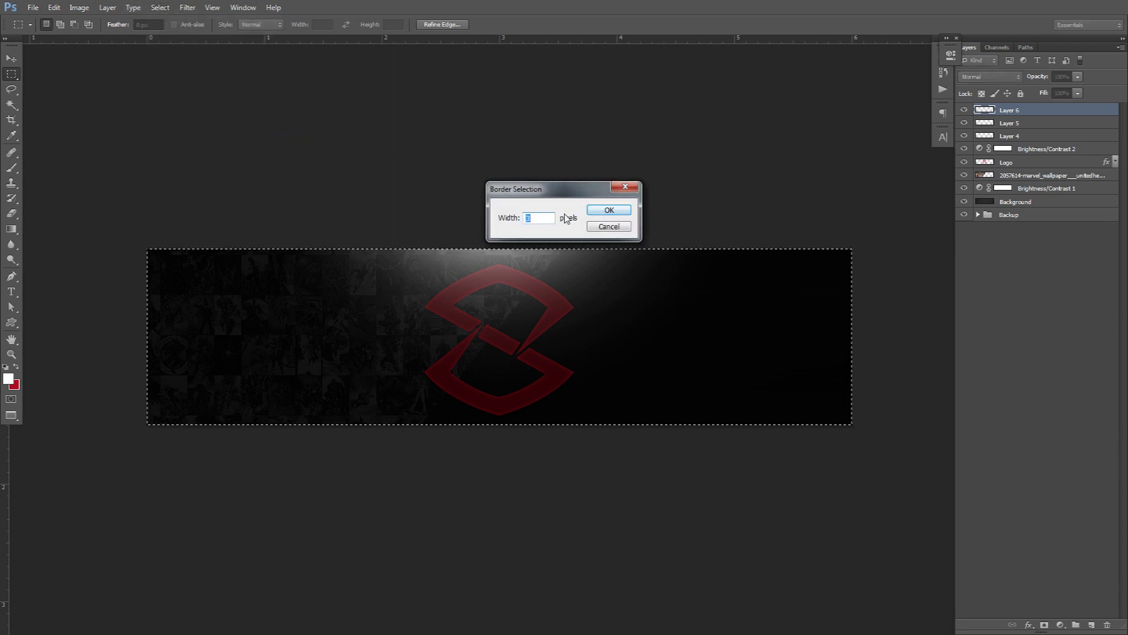
key("Return")
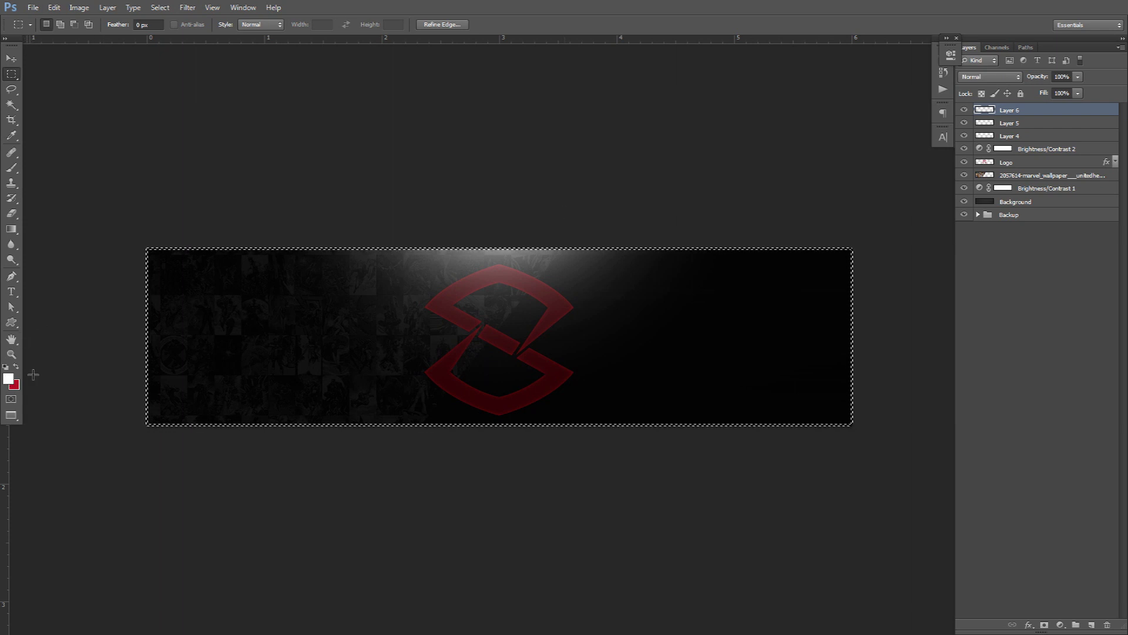
Fill the border selection with white, deselect, and set the border layer's blending mode to Overlay.
key("alt+BackSpace")
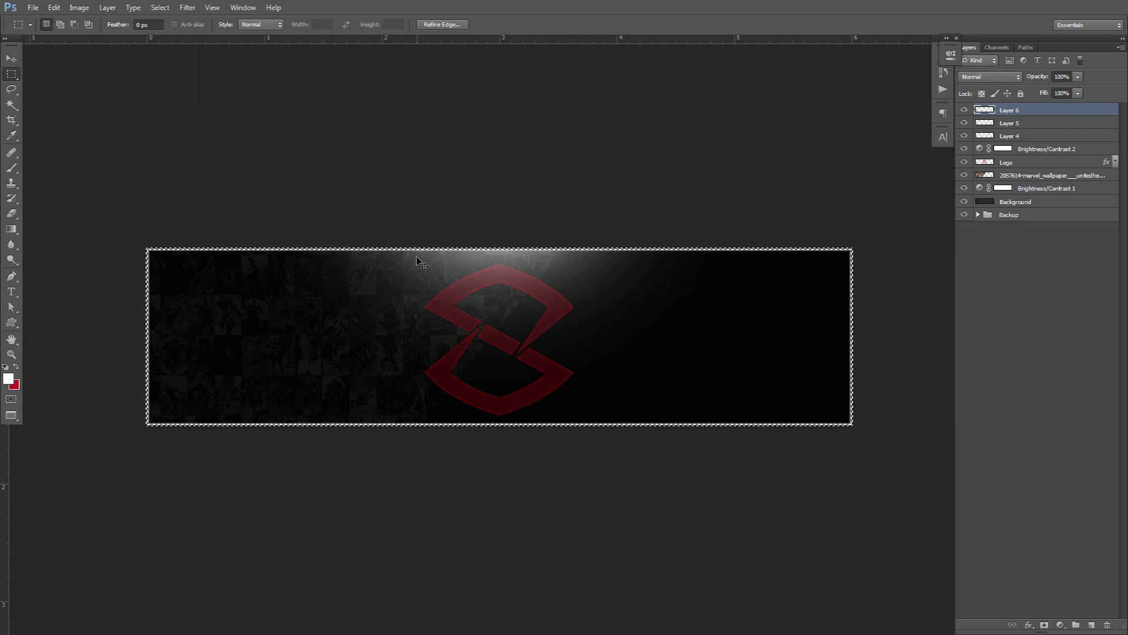
key("ctrl+d")
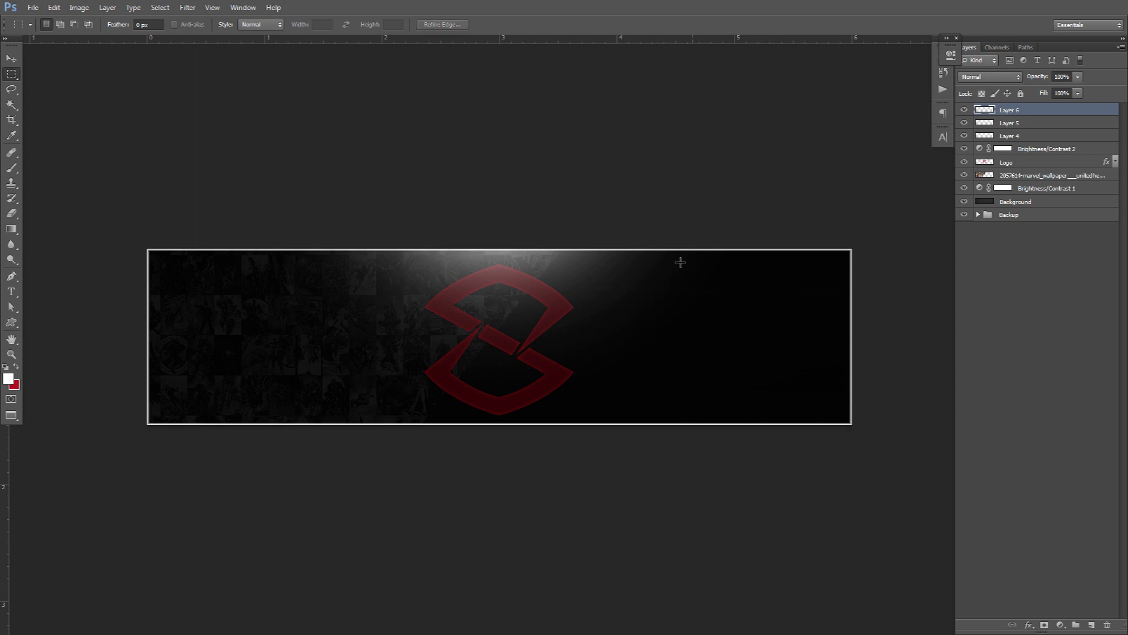
left_click(983, 77)
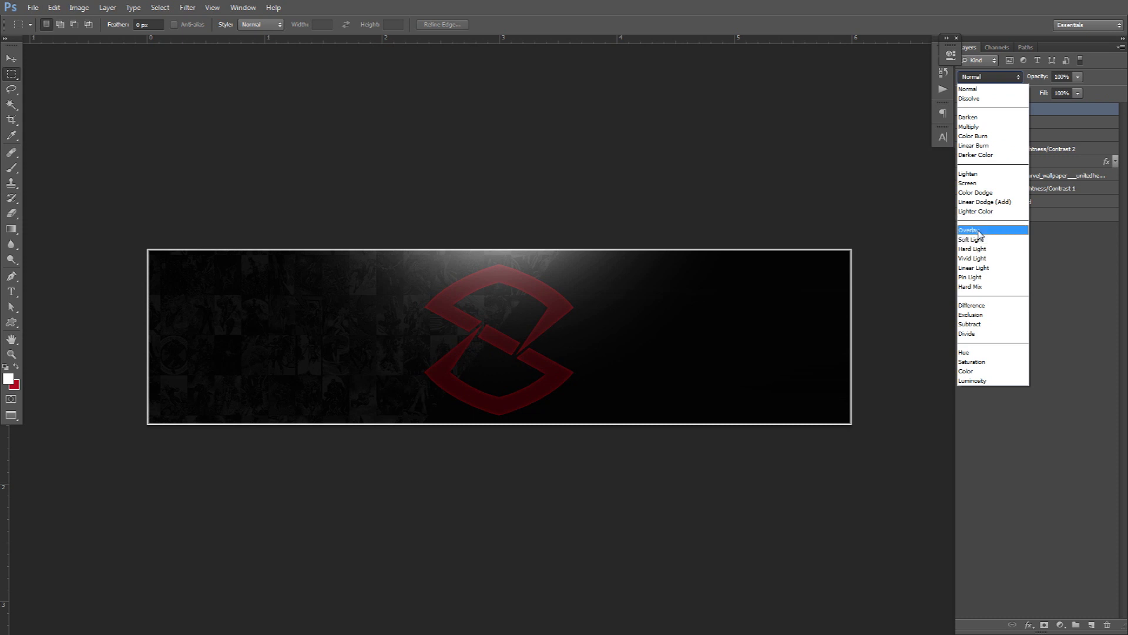
left_click(980, 230)
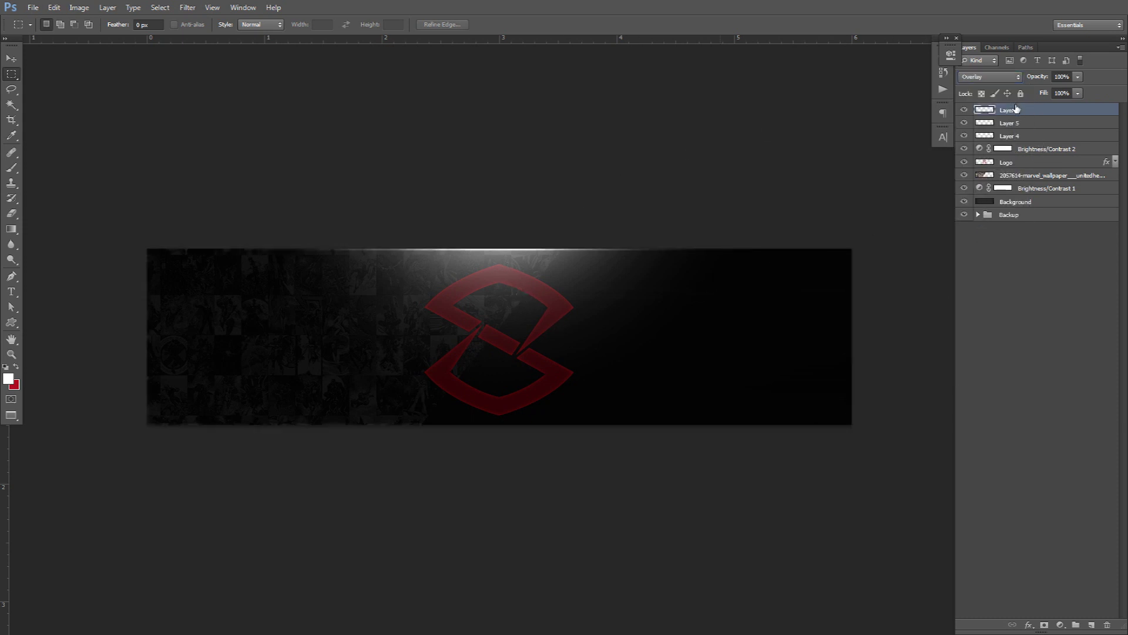
Create a new layer and paint a white glow at the banner's top centre with a 509 px soft brush.
left_click(1092, 624)
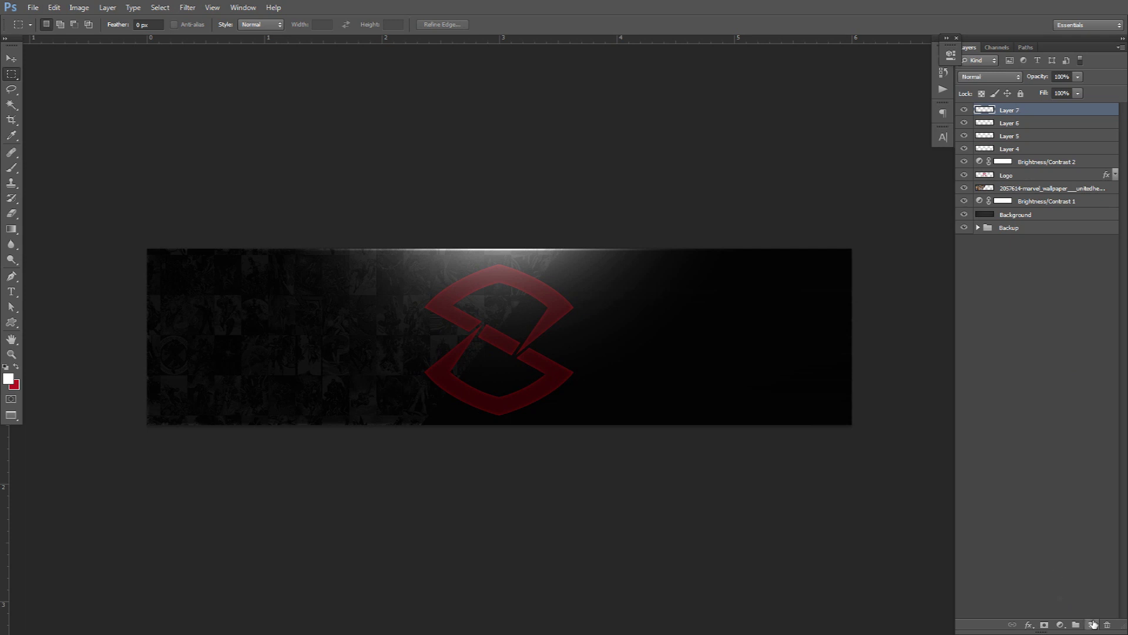
key("b")
left_click_drag(531, 276, 503, 171)
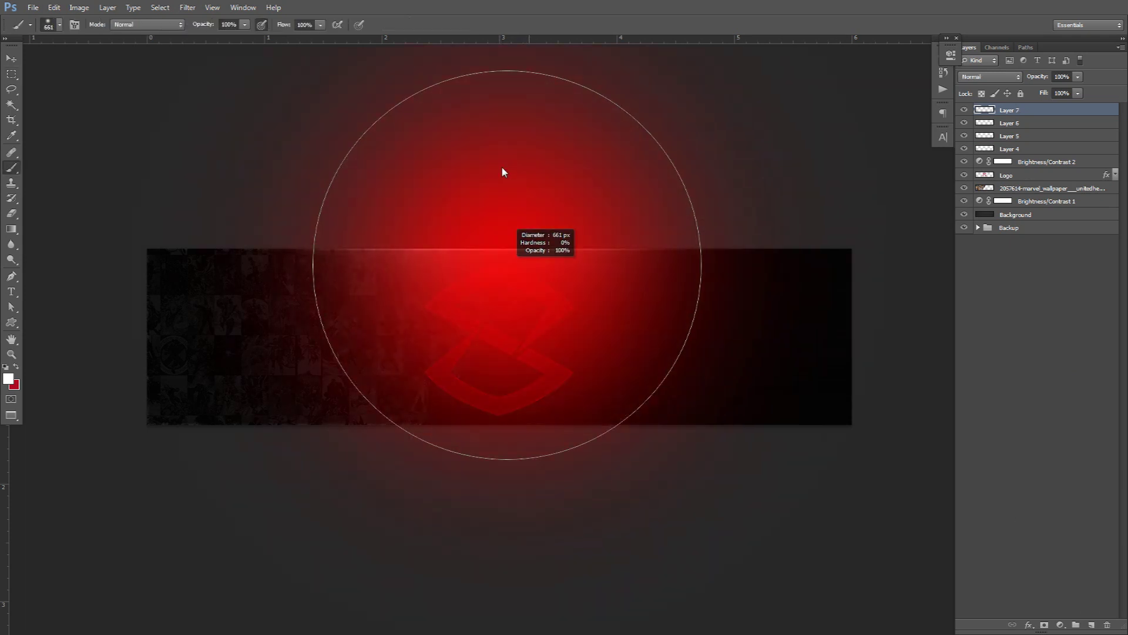
left_click_drag(530, 288, 479, 282)
left_click(517, 177)
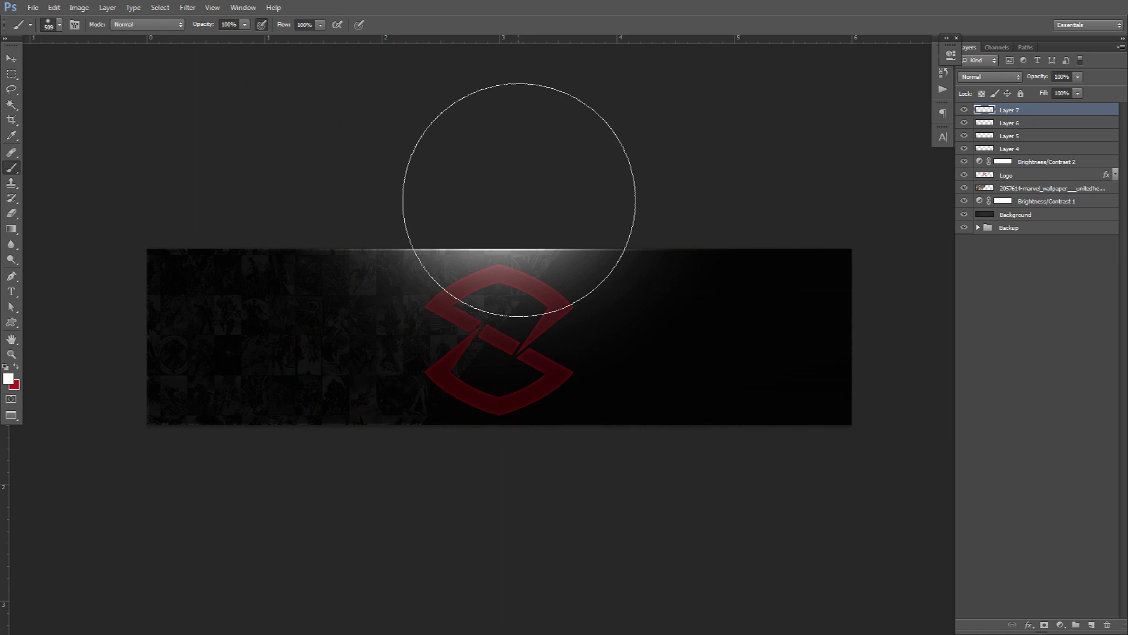
left_click(509, 168)
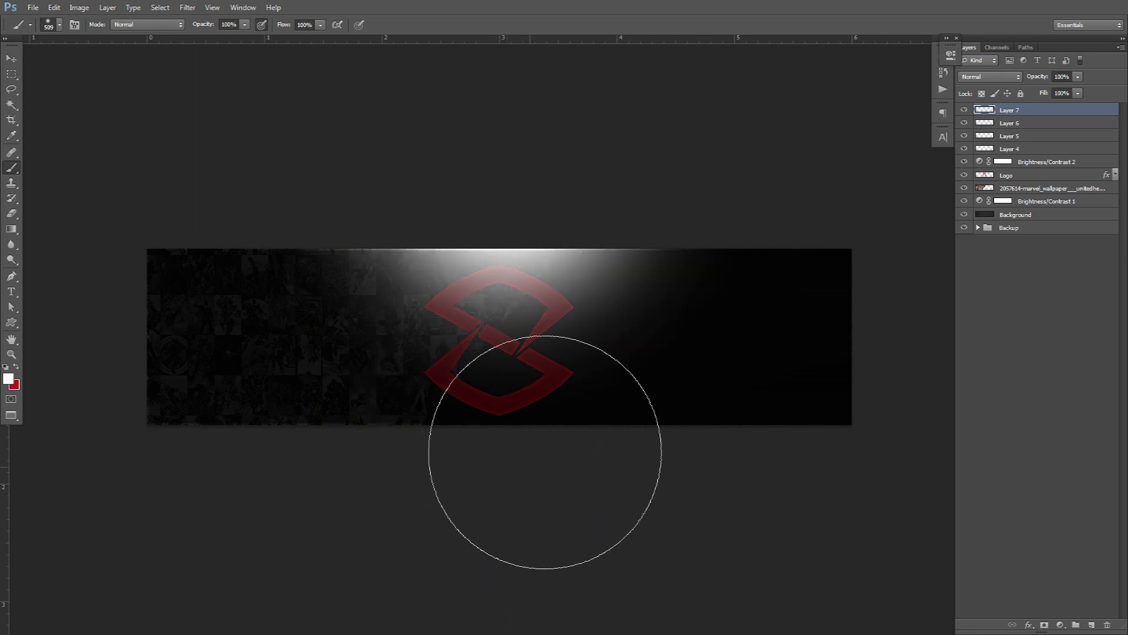
Set Layer 7's blending mode to Overlay and its opacity to 64%.
left_click(1077, 77)
left_click(1003, 79)
left_click(1003, 79)
left_click(987, 235)
left_click(1078, 77)
left_click_drag(1064, 96, 1060, 95)
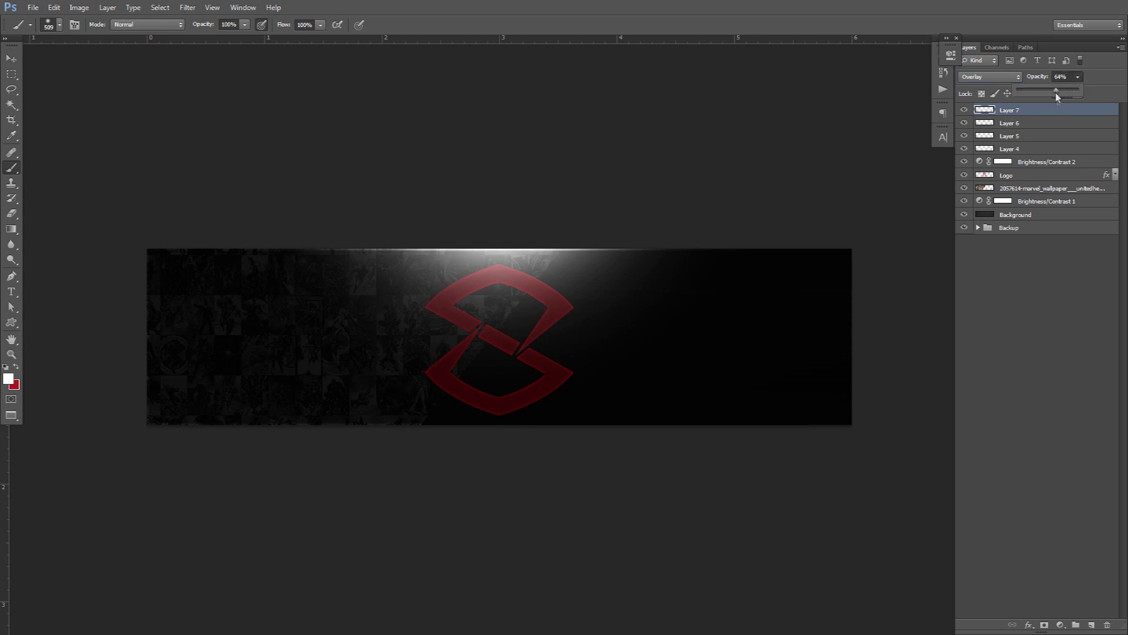
On a new layer, dab white glows with a 158 px soft brush at three logo corners and set its blending mode to Overlay.
left_click(1091, 625)
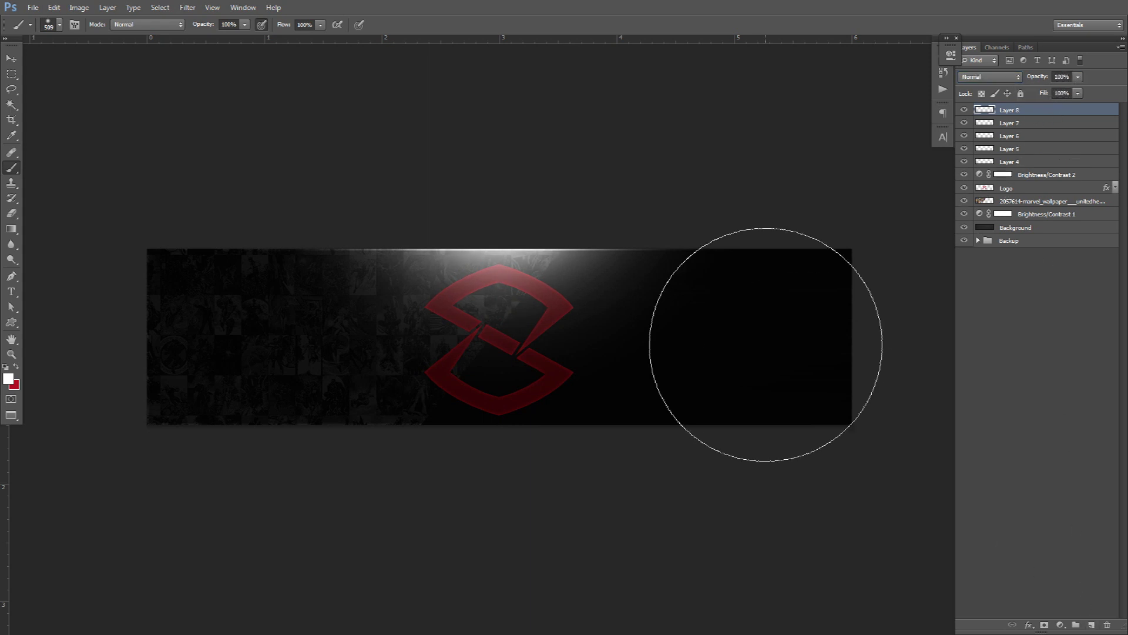
mouse_move(745, 355)
left_mouse_down()
mouse_move(597, 345)
mouse_move(615, 351)
left_mouse_up()
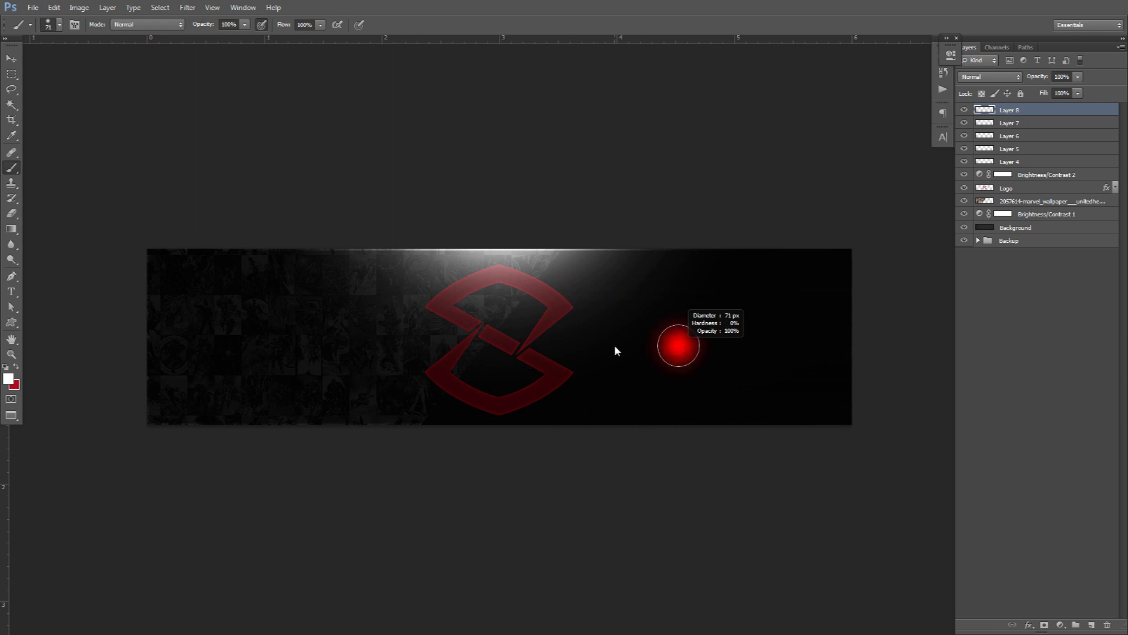
mouse_move(525, 345)
left_mouse_down()
mouse_move(583, 352)
mouse_move(465, 341)
mouse_move(535, 348)
mouse_move(517, 331)
mouse_move(538, 459)
mouse_move(528, 181)
left_mouse_up()
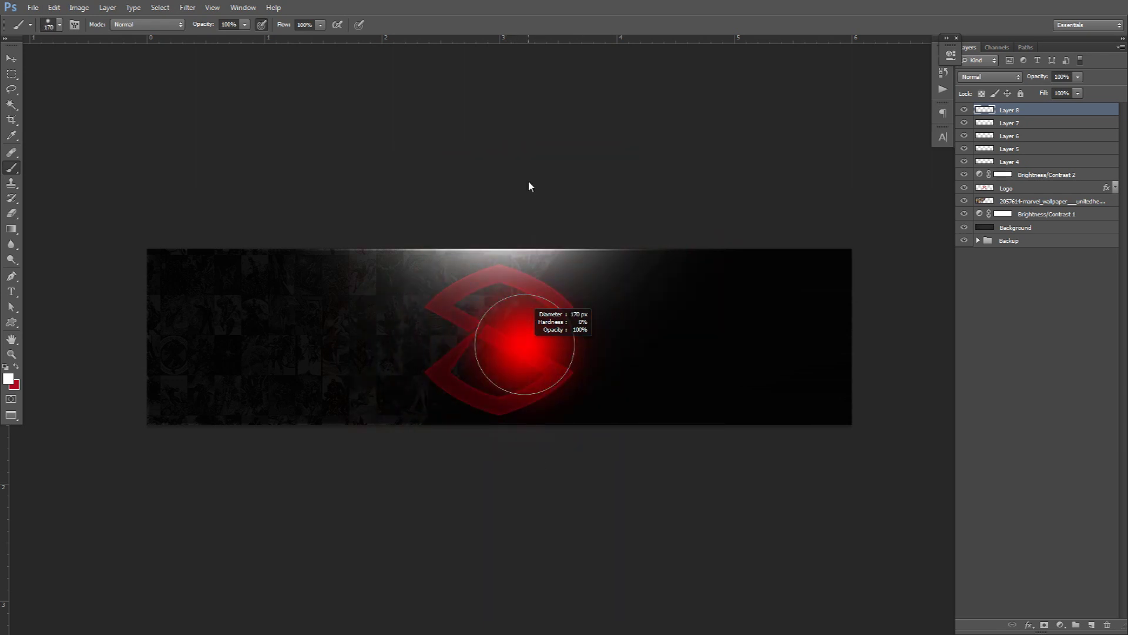
mouse_move(446, 362)
left_mouse_down()
mouse_move(452, 368)
mouse_move(420, 367)
mouse_move(429, 391)
left_mouse_up()
left_click(421, 386)
key("ctrl+z")
left_click(437, 382)
left_click(564, 307)
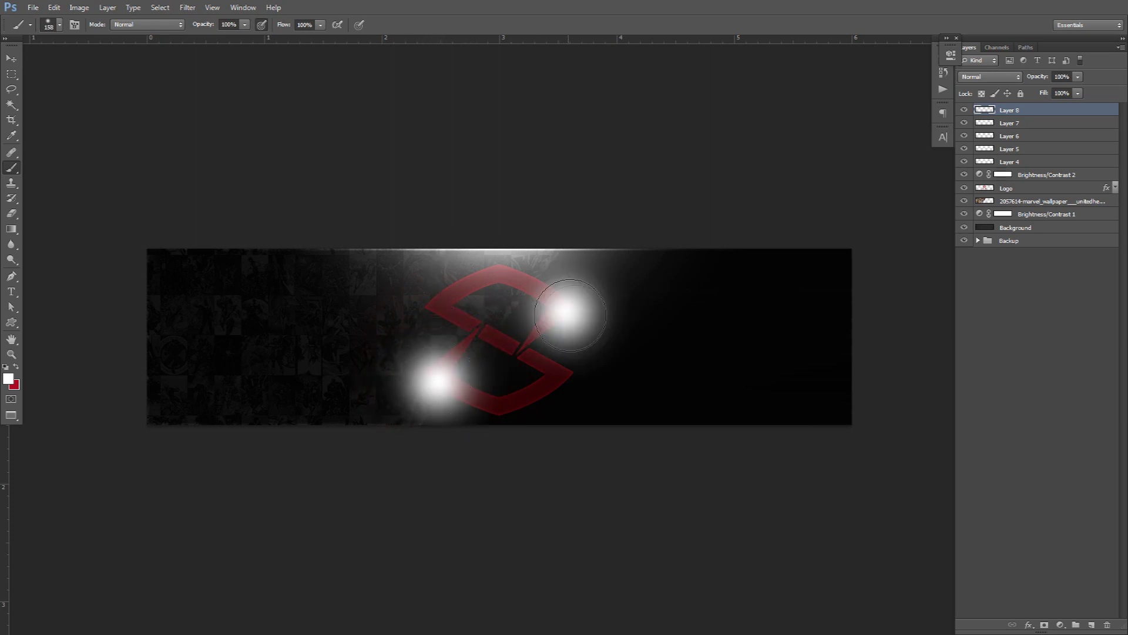
key("ctrl+z")
left_click(549, 403)
left_click(566, 289)
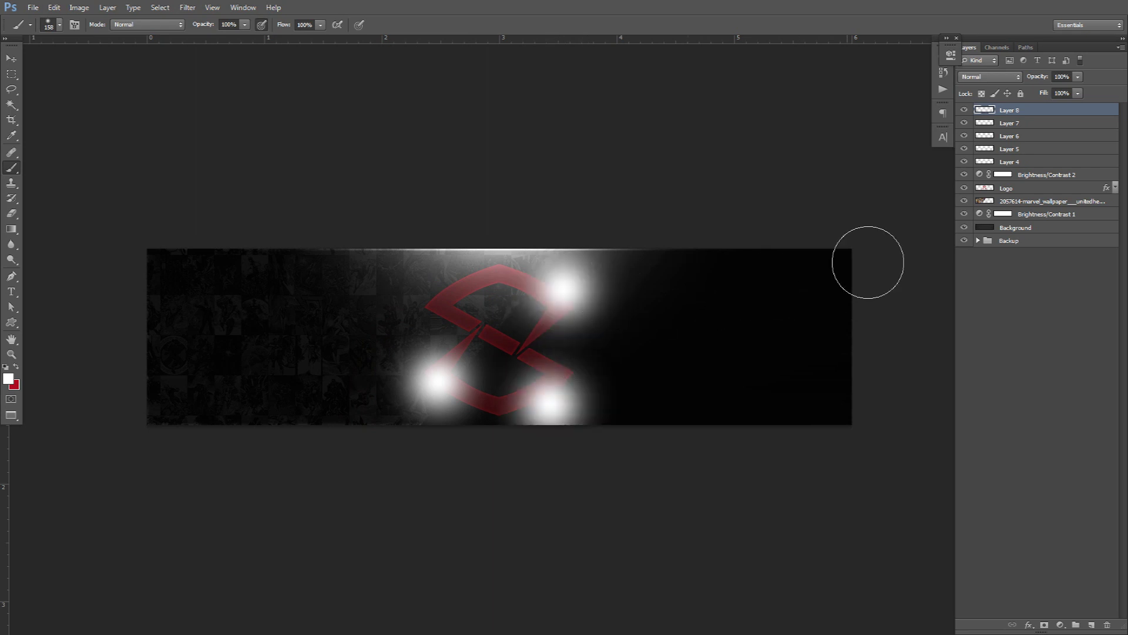
left_click(992, 77)
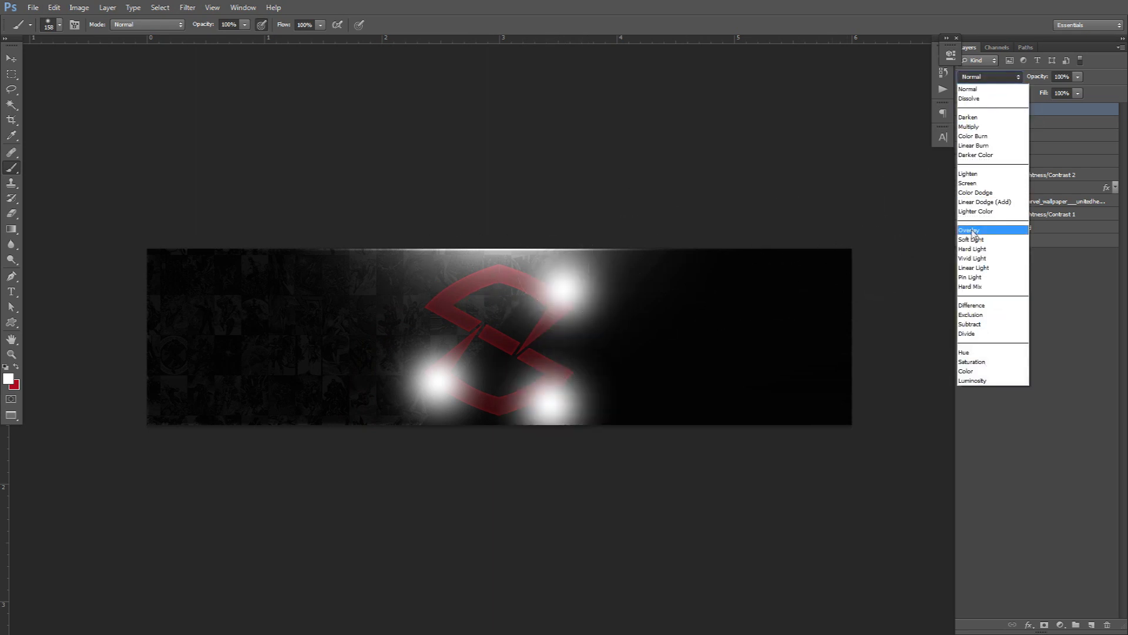
left_click(972, 231)
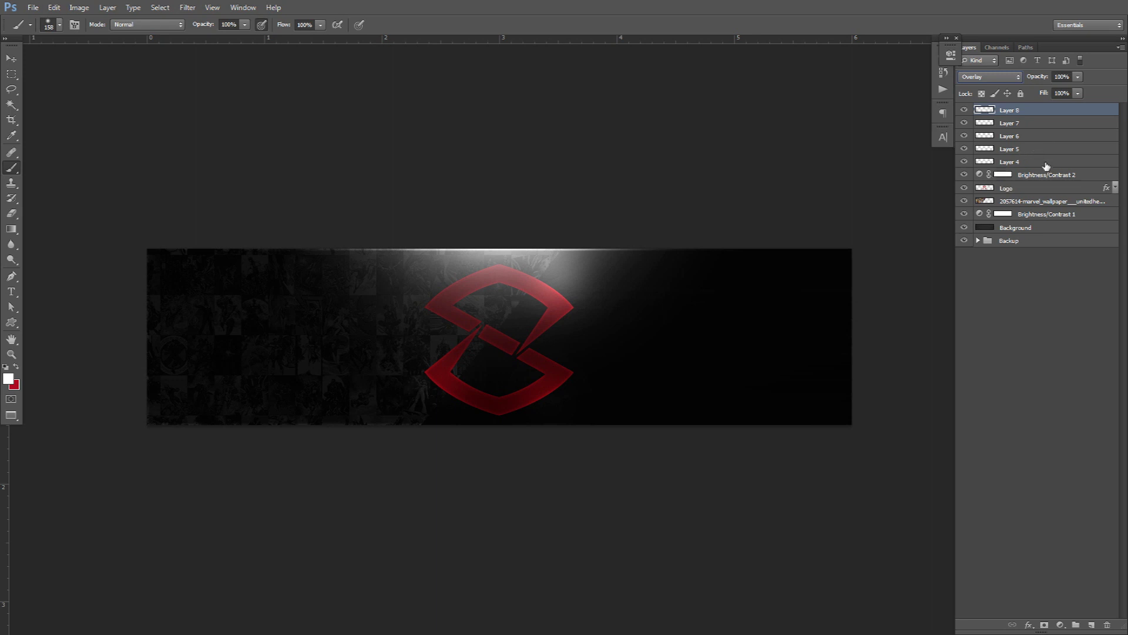
Add the text GRAPHIC DESIGNER in white Long Shot at 24 pt, directly above the Marvel wallpaper layer.
left_click(980, 203)
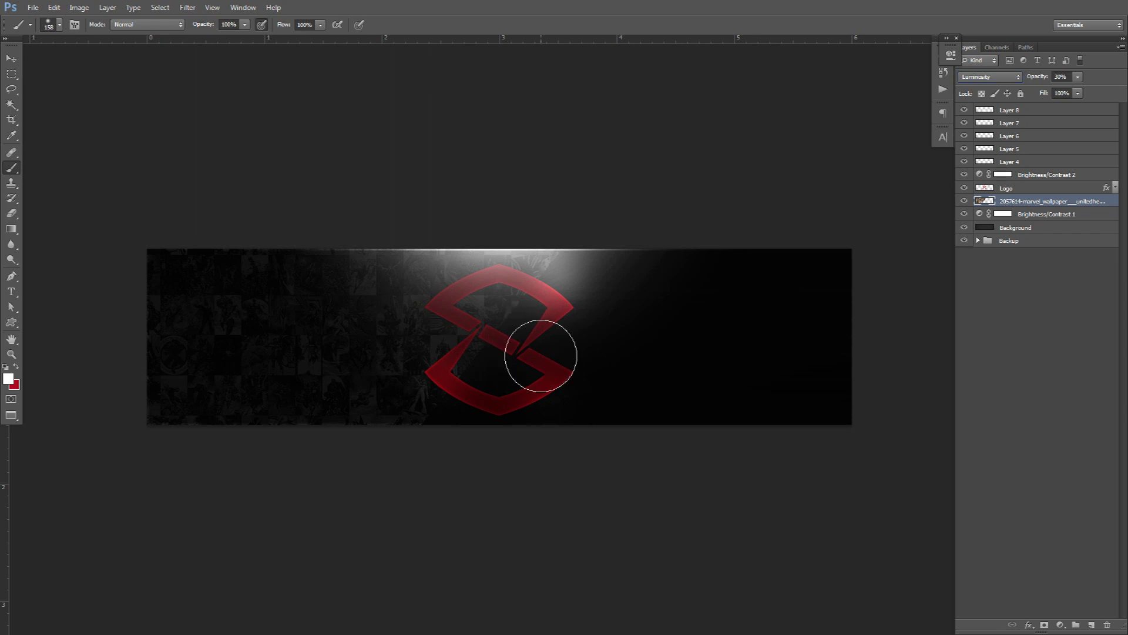
key("t")
left_click(509, 336)
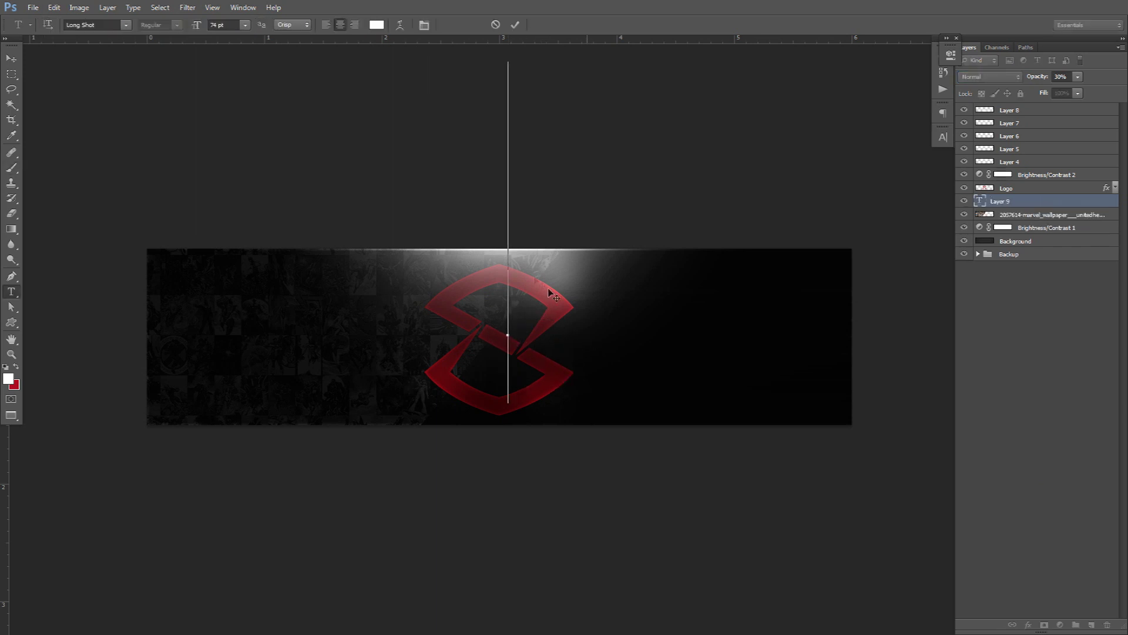
left_click(942, 139)
left_click(860, 160)
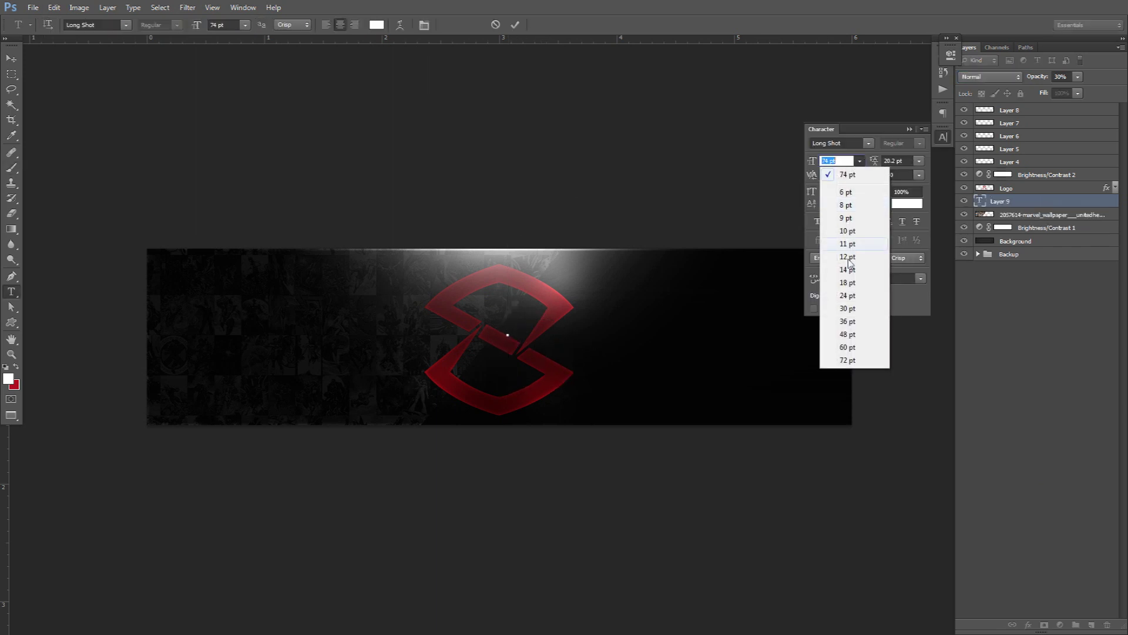
left_click(839, 324)
key("Return")
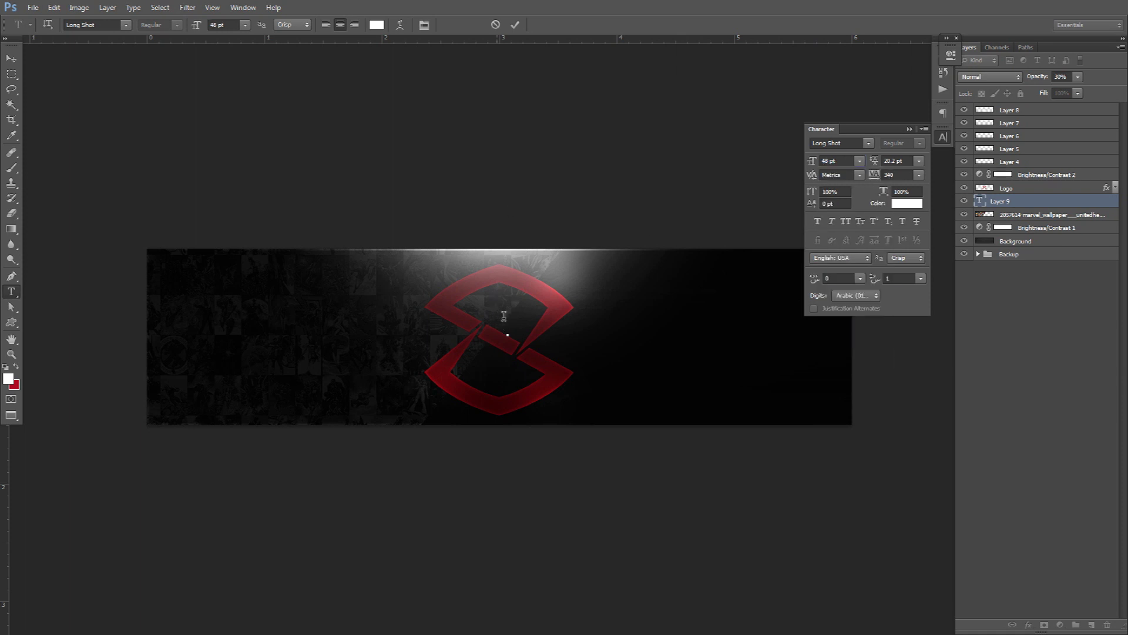
left_click(860, 161)
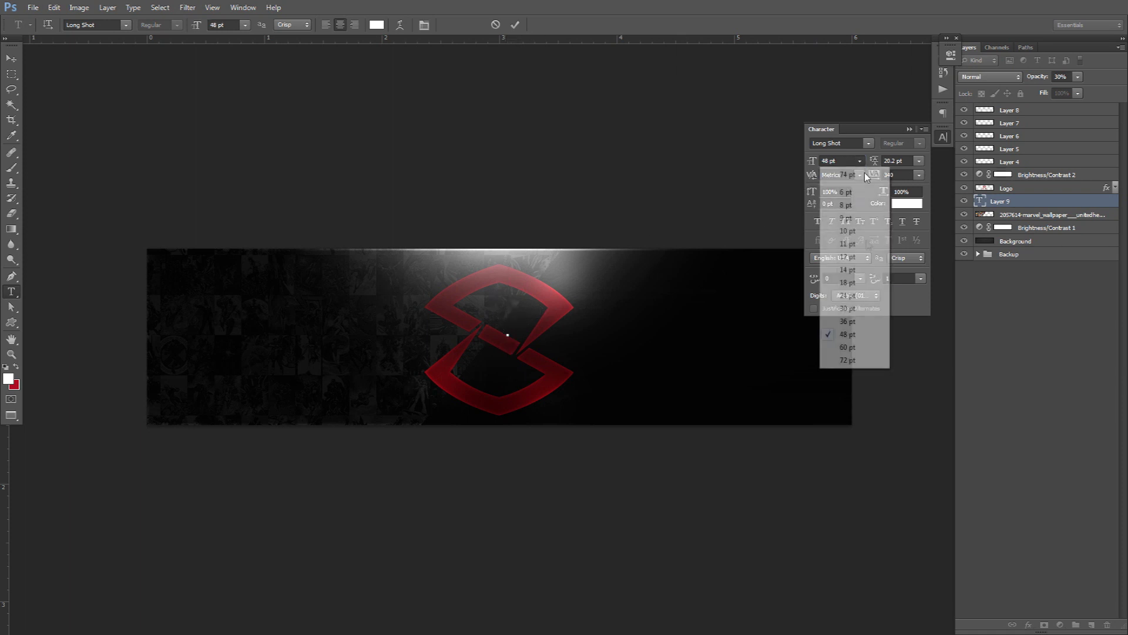
left_click(847, 296)
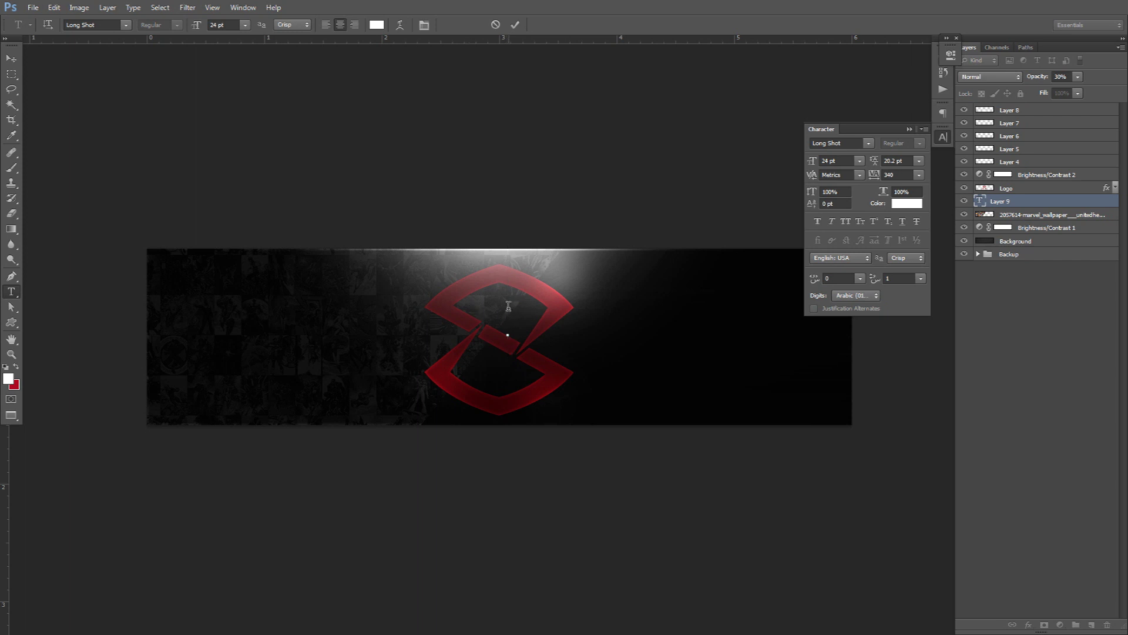
type("APH")
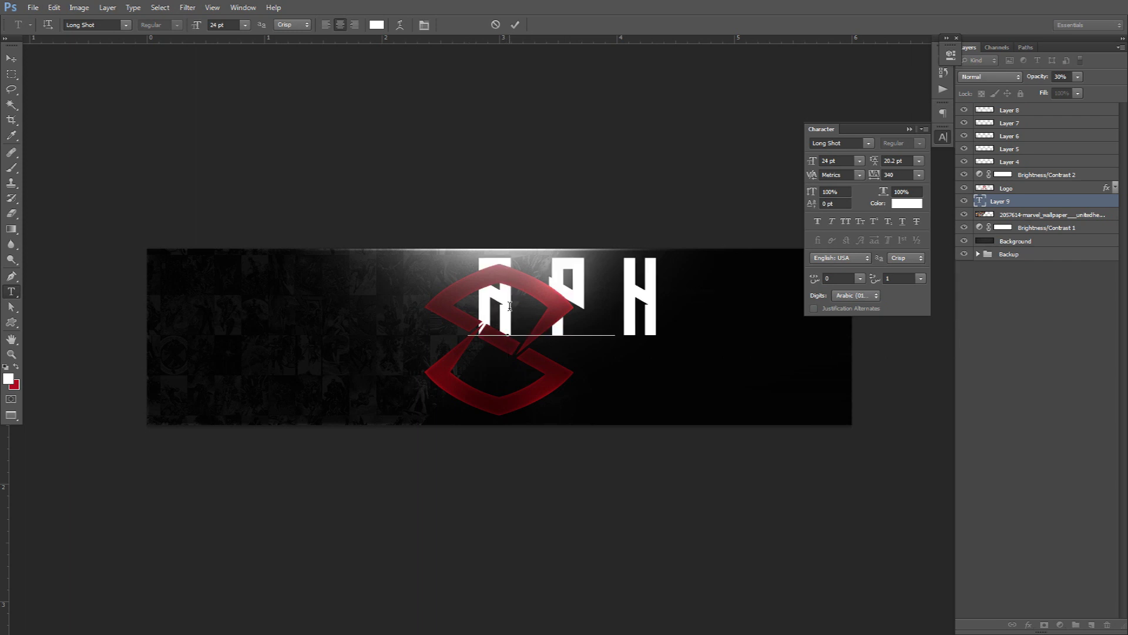
Set the GRAPHIC DESIGNER text's tracking to 0 and its font size to 27 pt, and commit the text.
key("ctrl+a")
left_click(897, 174)
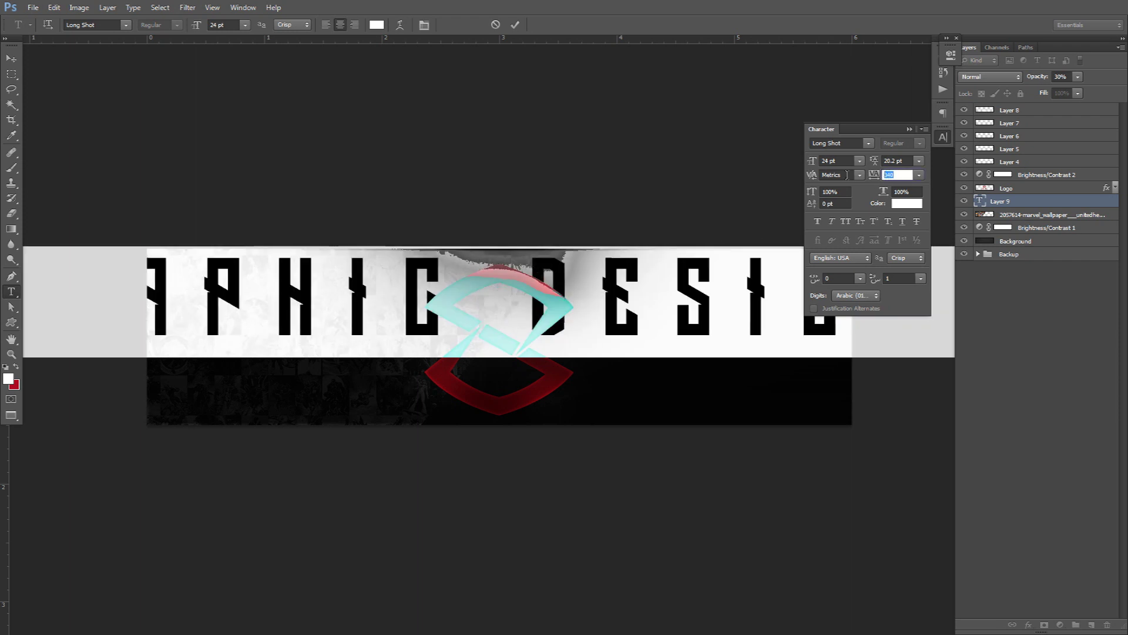
type("0")
key("Return")
left_click(843, 160)
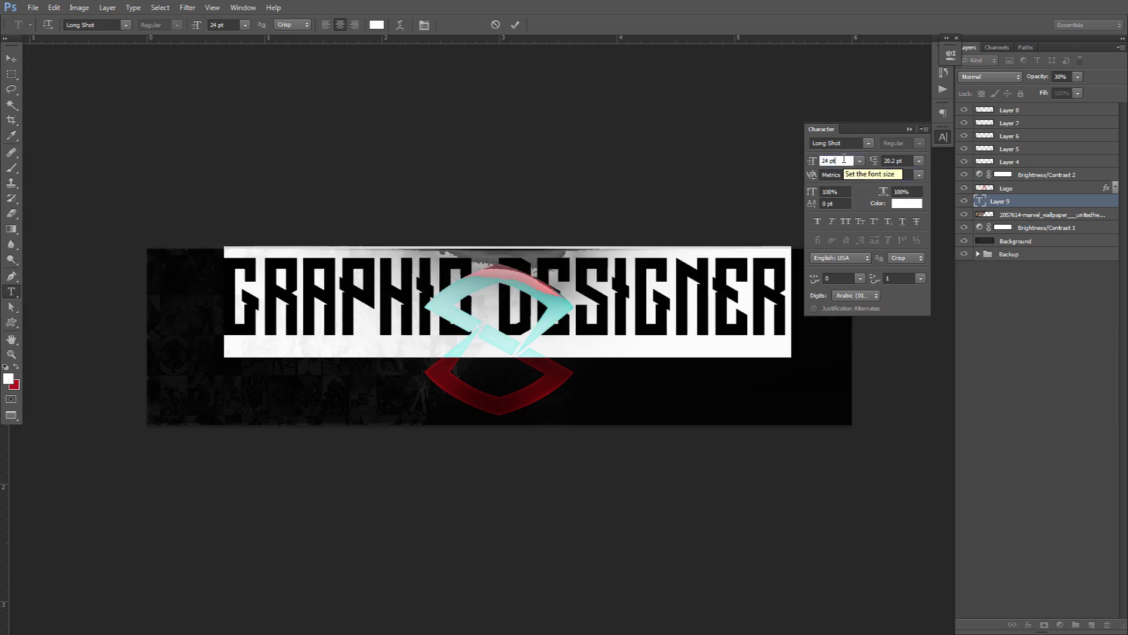
key("Up")
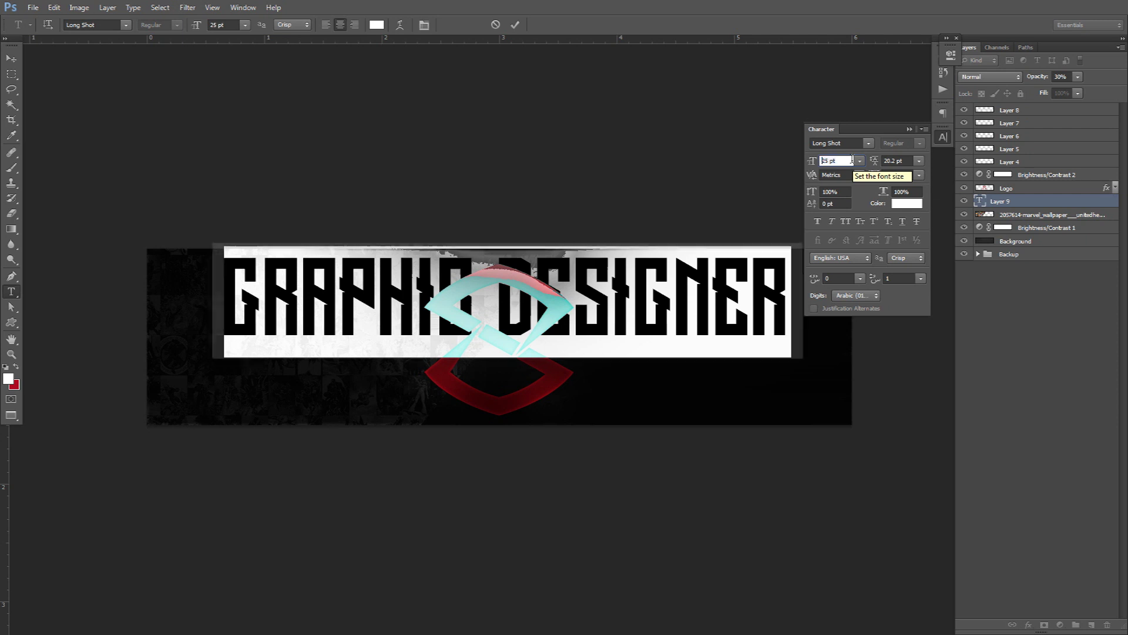
key("Up")
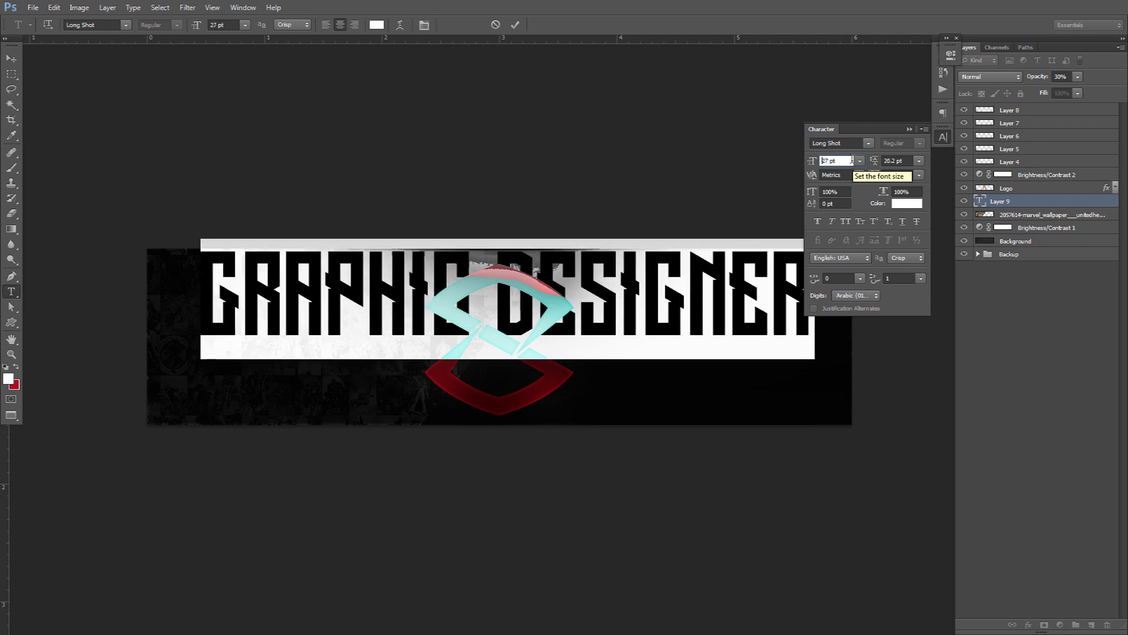
key("Up")
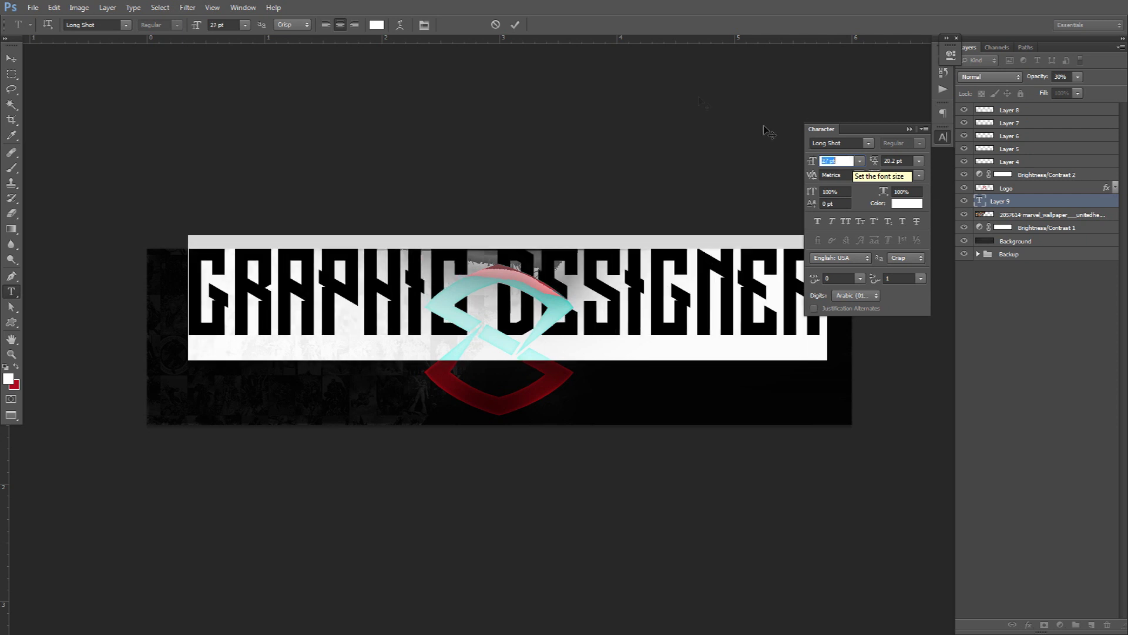
left_click(516, 24)
Centre the GRAPHIC DESIGNER text on the banner and scale it up to span nearly the full width.
key("v")
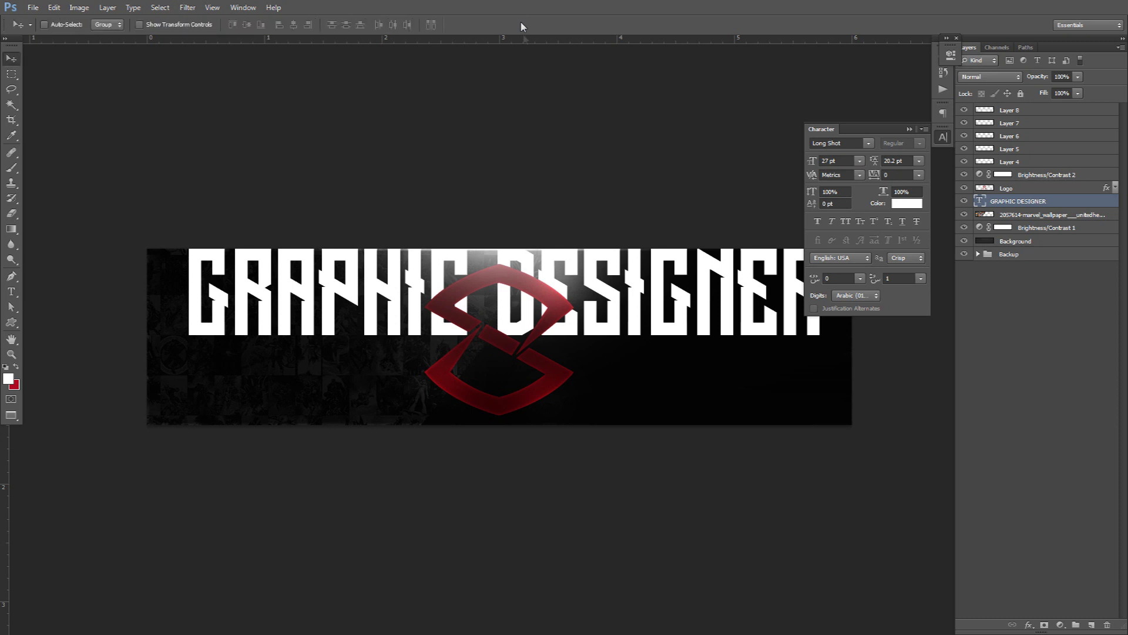
left_click_drag(537, 177, 529, 193)
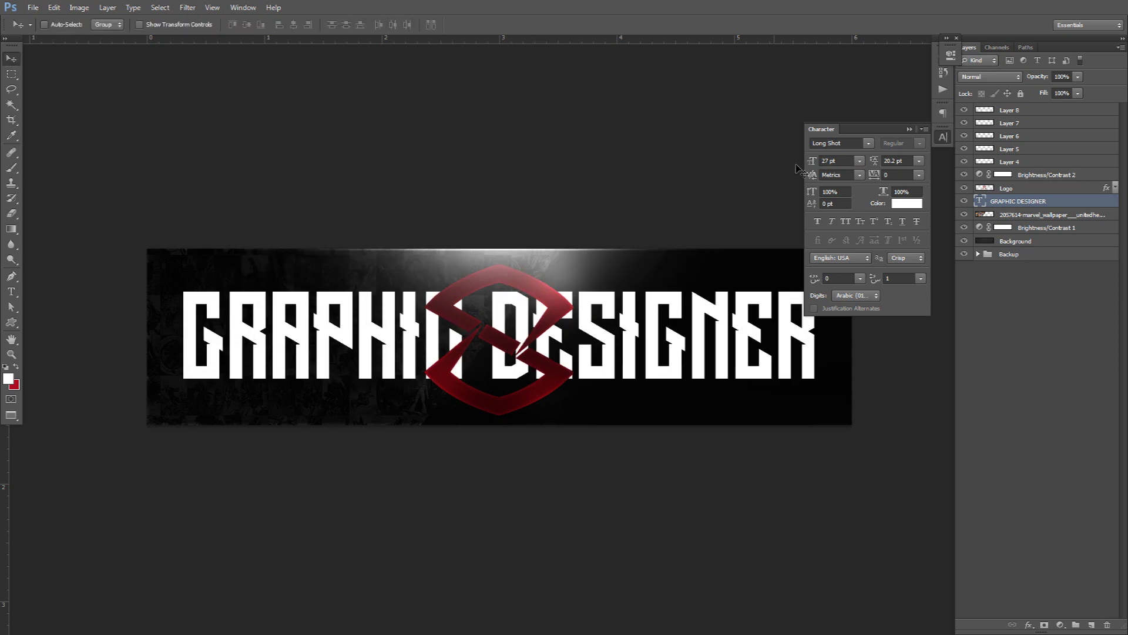
left_click(943, 139)
key("ctrl+t")
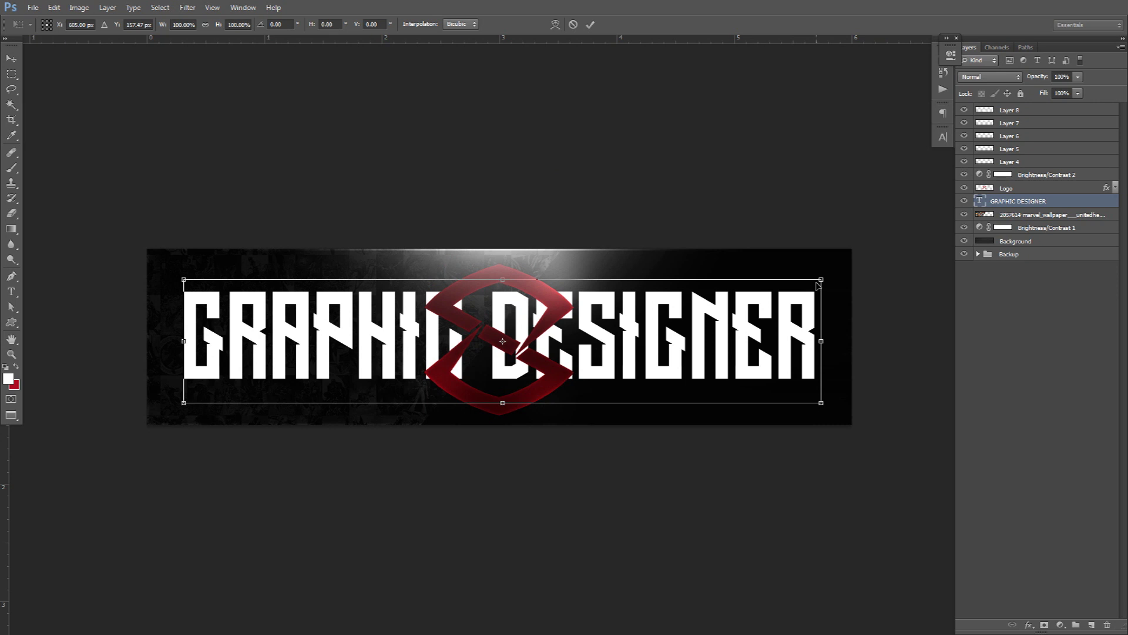
left_click_drag(822, 281, 856, 261)
key("Return")
left_click_drag(759, 326, 746, 326)
left_click(943, 136)
left_click(728, 270)
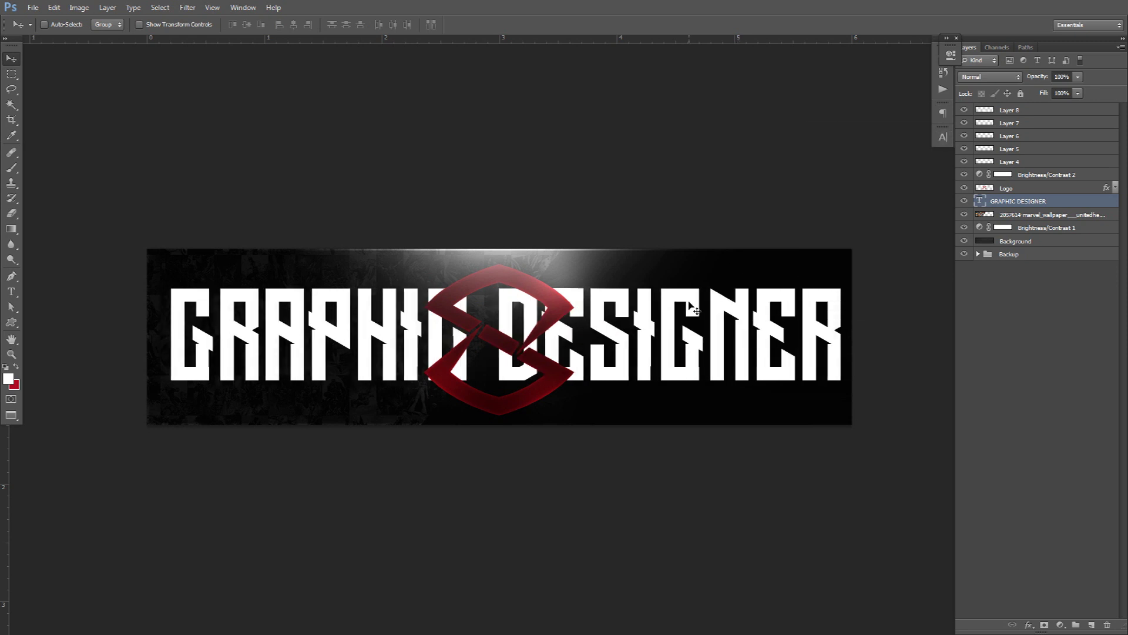
Rasterize the GRAPHIC DESIGNER text layer and apply a short Motion Blur at an angle of 0°.
right_click(1044, 207)
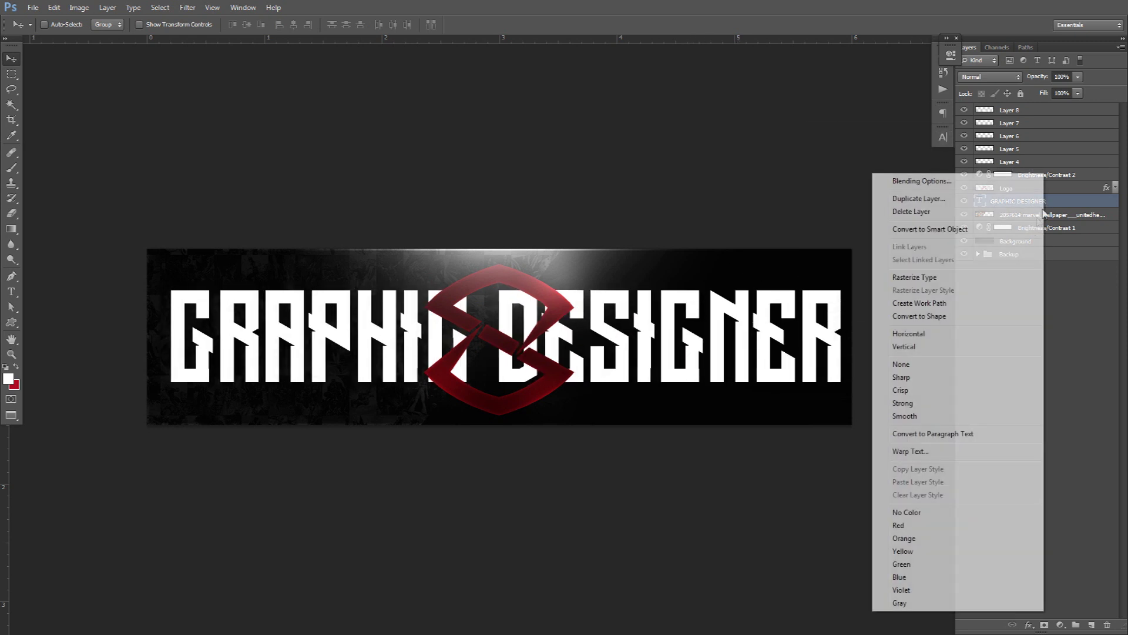
left_click(914, 276)
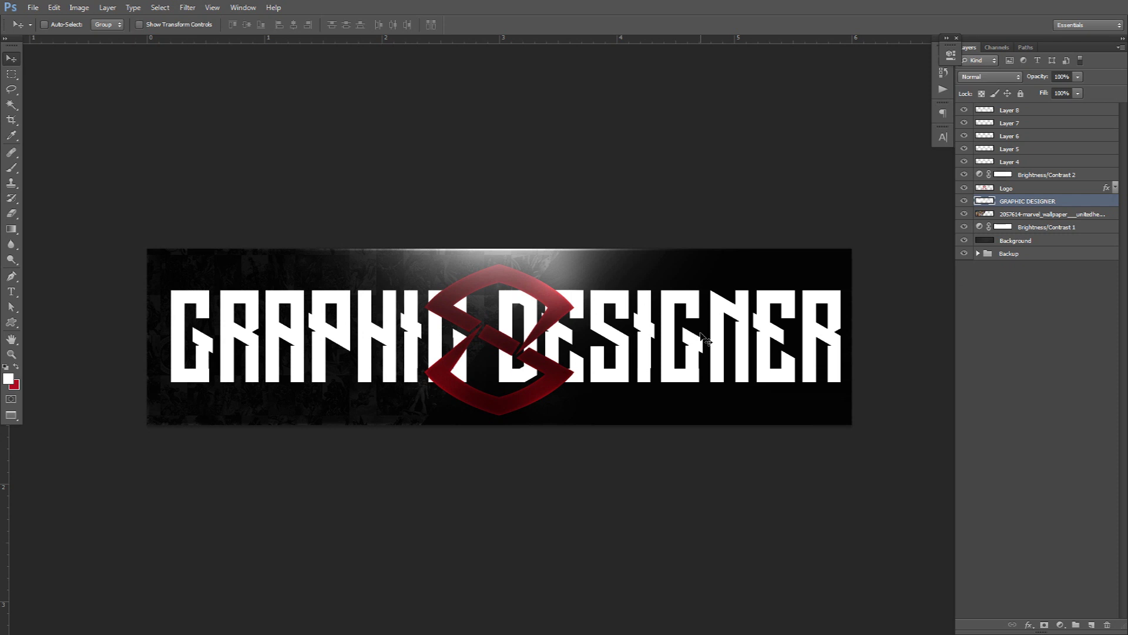
left_click(188, 8)
mouse_move(222, 126)
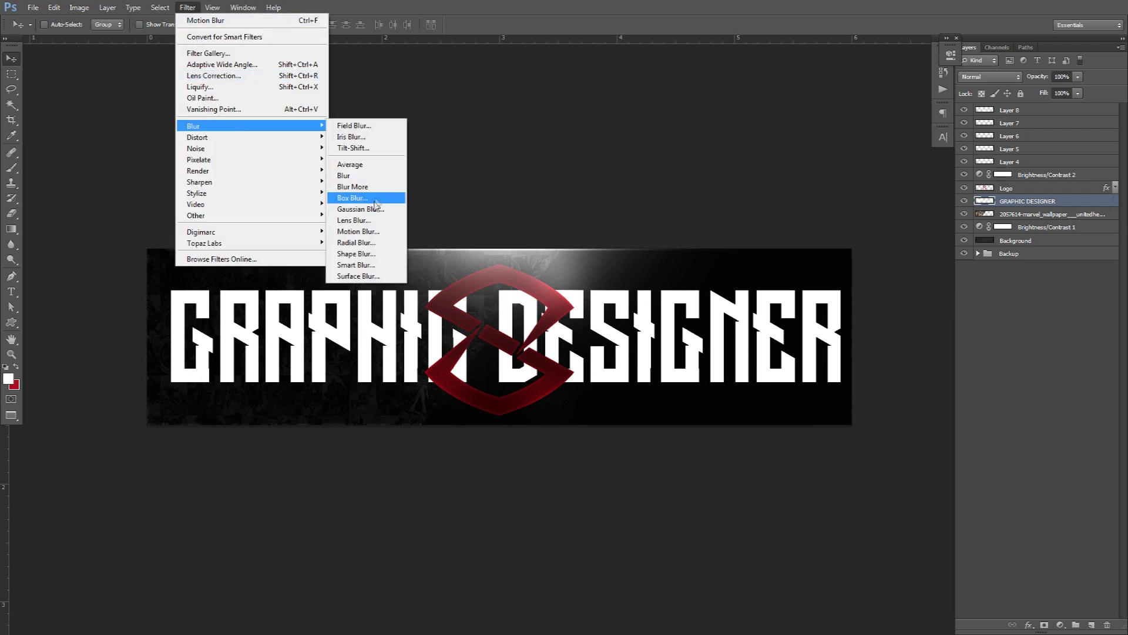
left_click(359, 231)
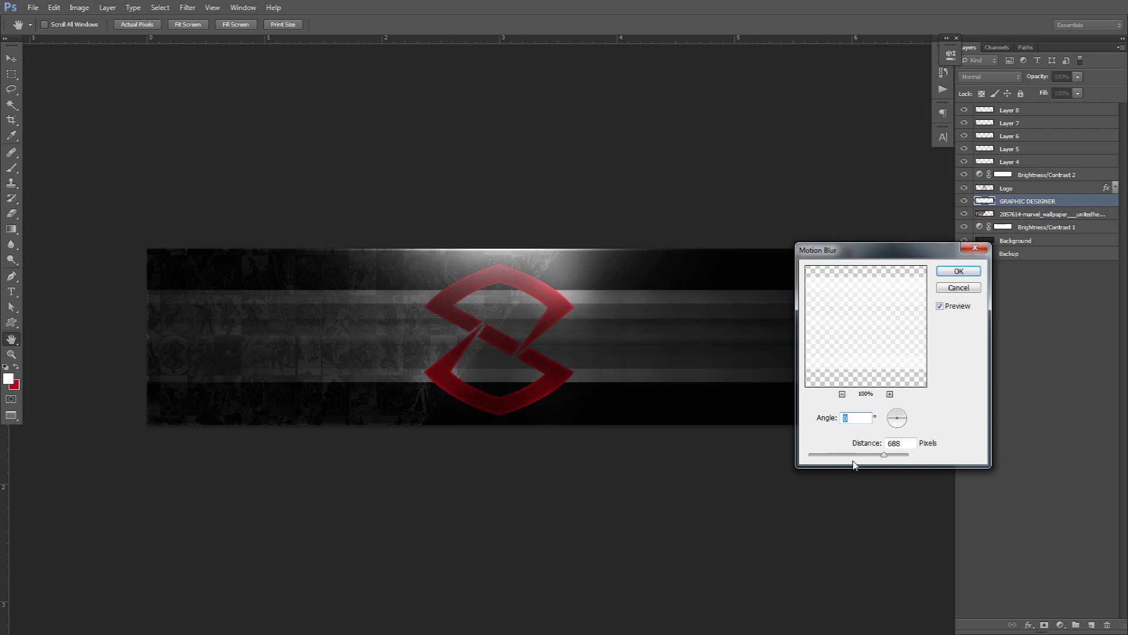
left_click_drag(842, 458, 818, 458)
mouse_move(813, 457)
left_mouse_down()
mouse_move(826, 458)
mouse_move(800, 460)
mouse_move(833, 458)
mouse_move(820, 457)
left_mouse_up()
left_click(970, 271)
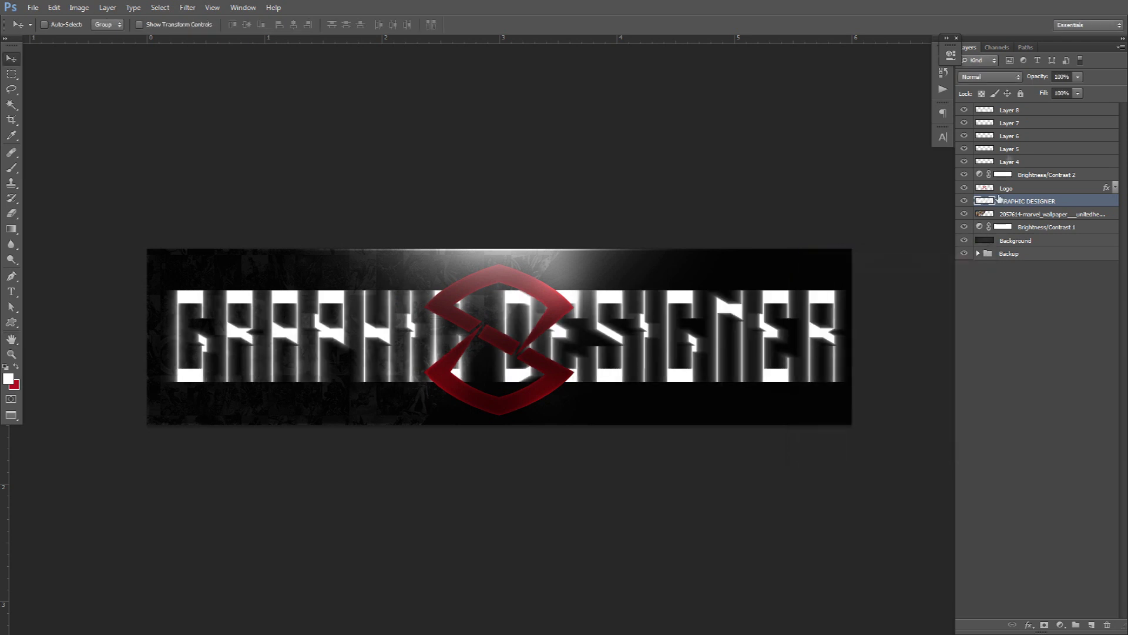
Set the blurred GRAPHIC DESIGNER layer's blending mode to Overlay and shift it slightly downwards.
left_click(990, 76)
left_click(974, 229)
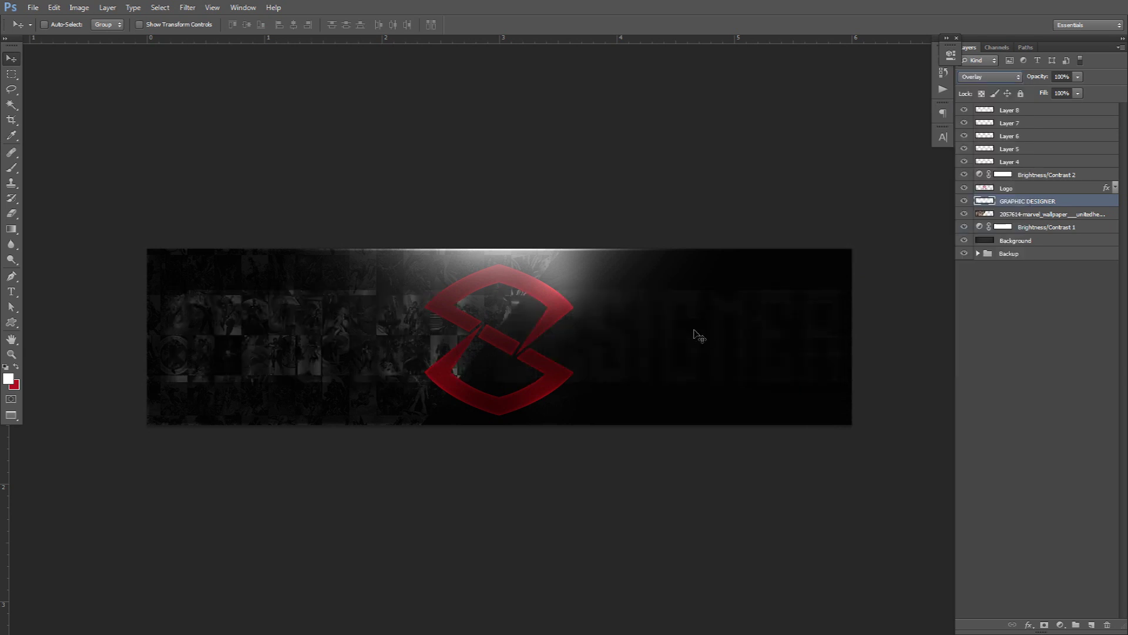
left_click_drag(695, 330, 695, 338)
Add a second text reading SESOHQ in Long Shot at 27 pt over the banner's centre.
key("t")
left_click(496, 343)
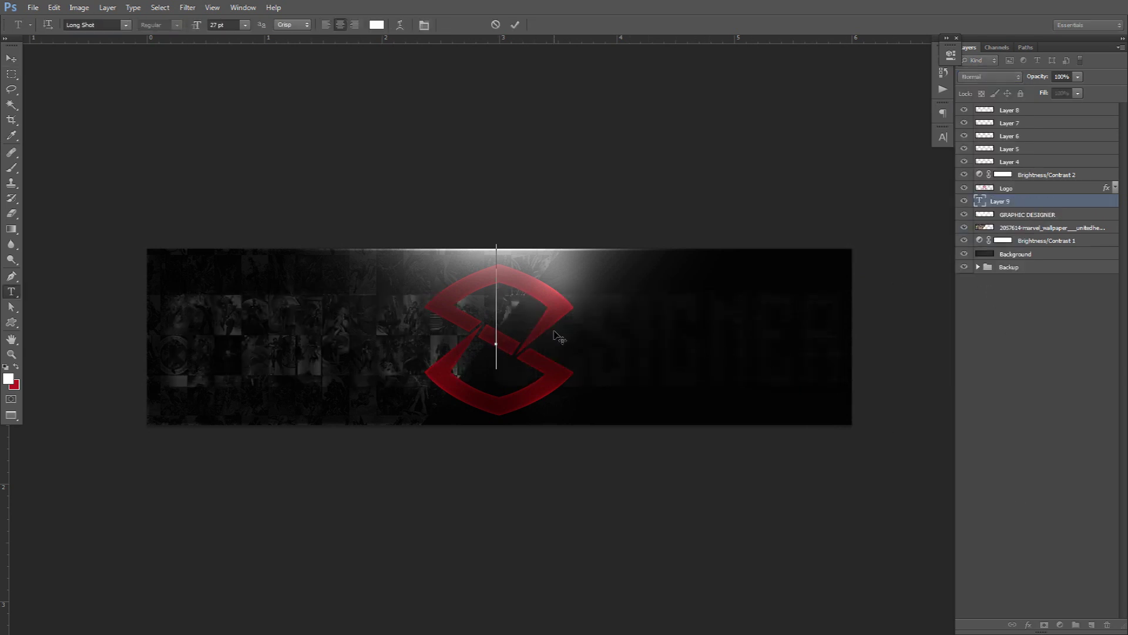
type("DGS")
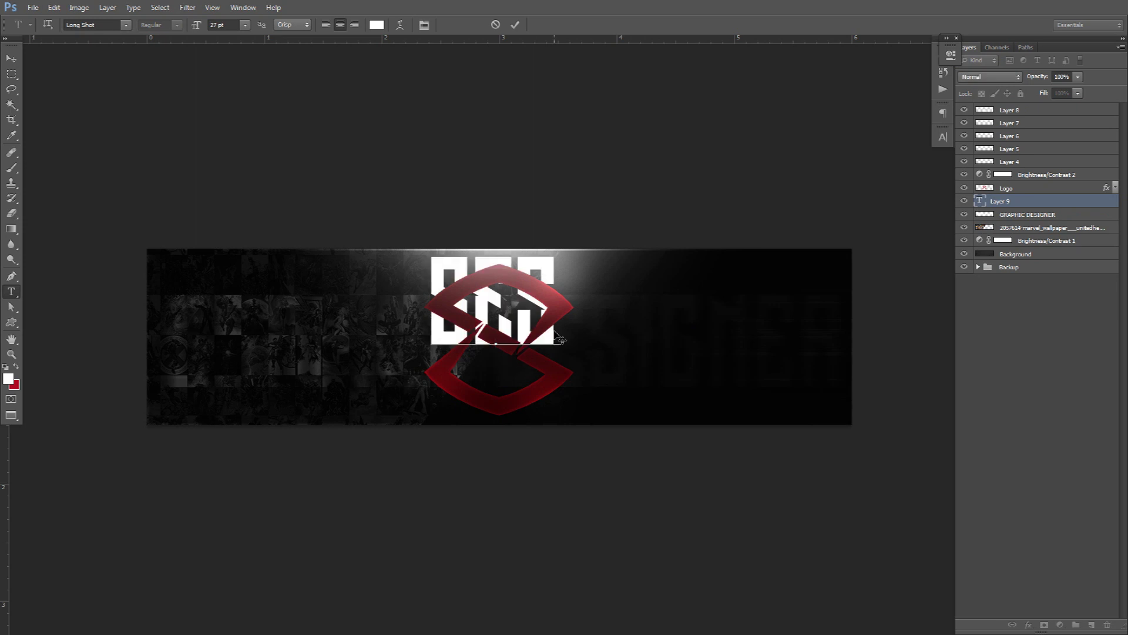
type("OND")
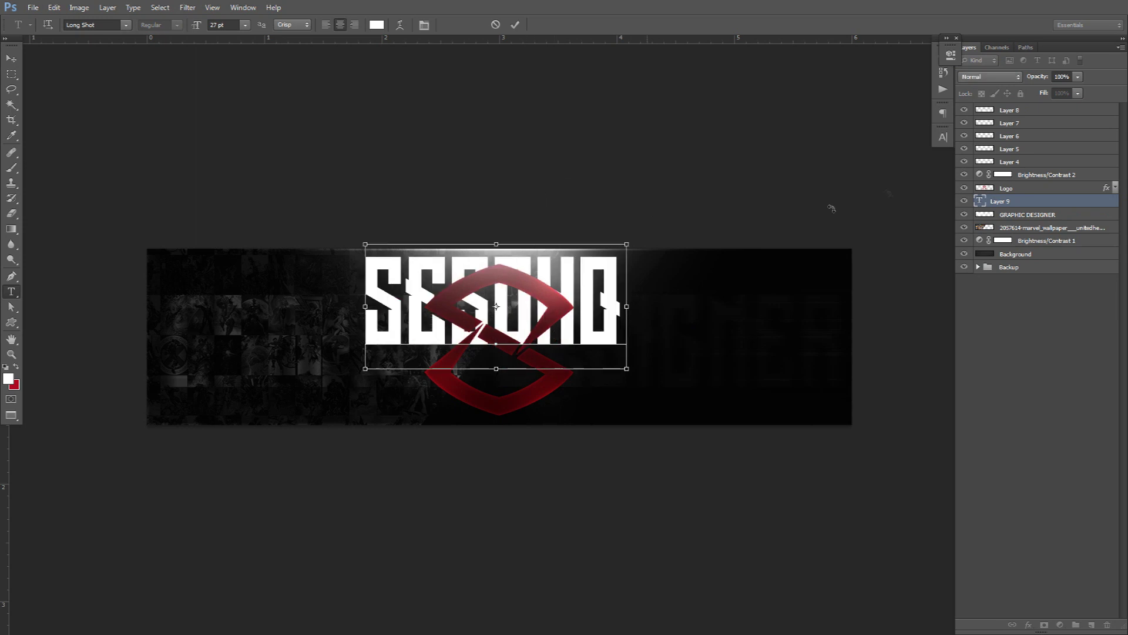
Recolour the SESOHQ text to black (000000), widen its tracking and commit the text.
key("ctrl+a")
left_click(943, 138)
left_click(907, 203)
left_click_drag(771, 371, 680, 525)
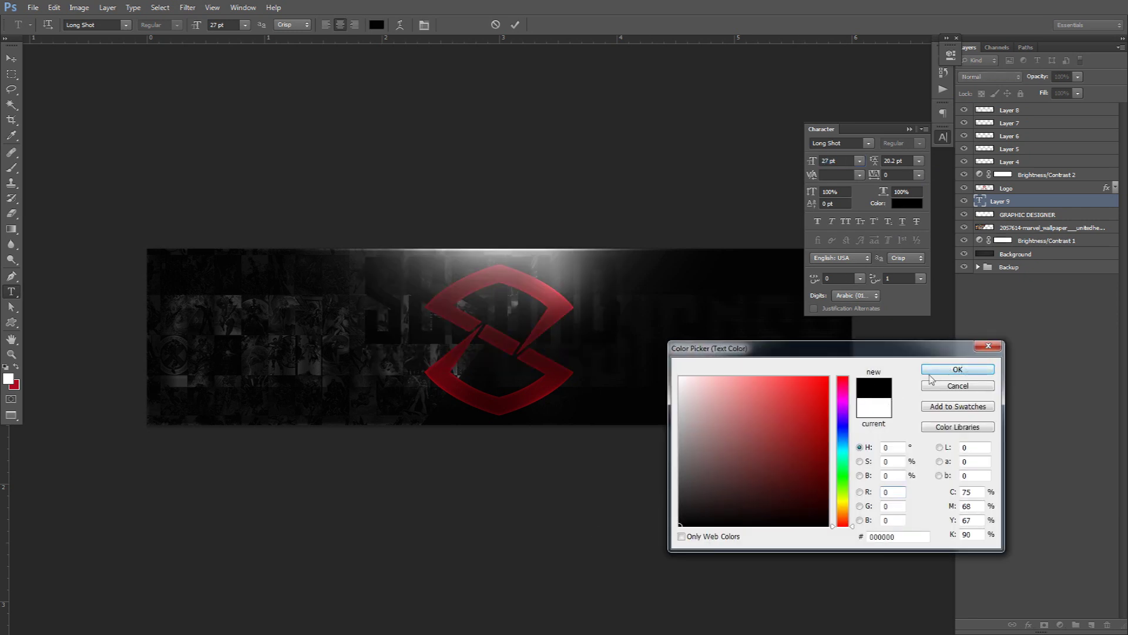
left_click(958, 369)
left_click(889, 175)
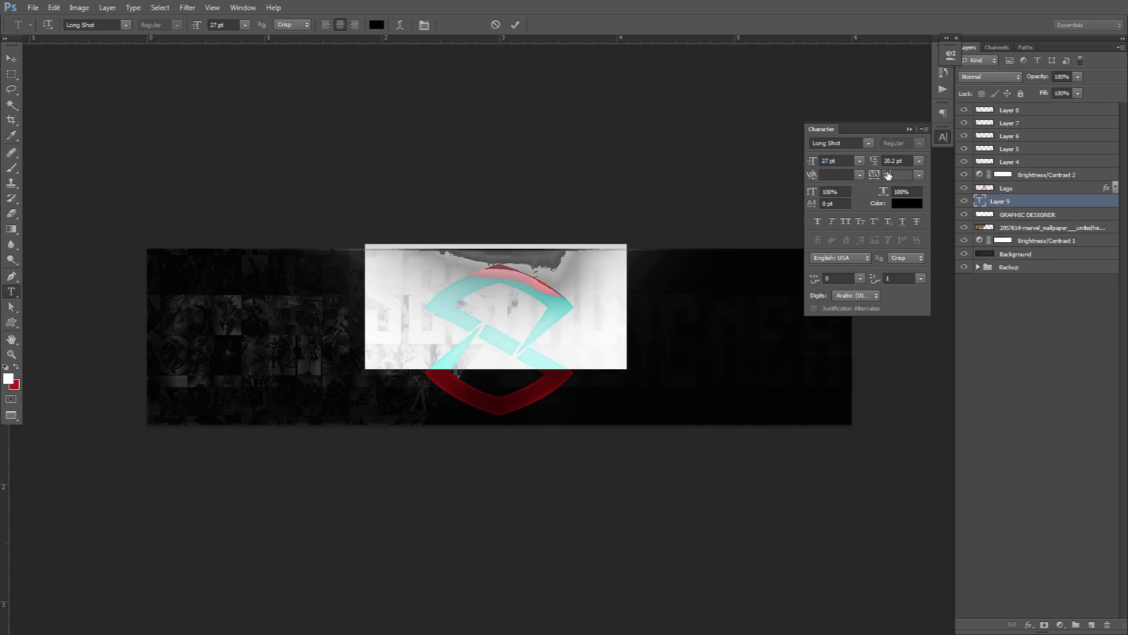
type("1000")
key("Return")
left_click(515, 24)
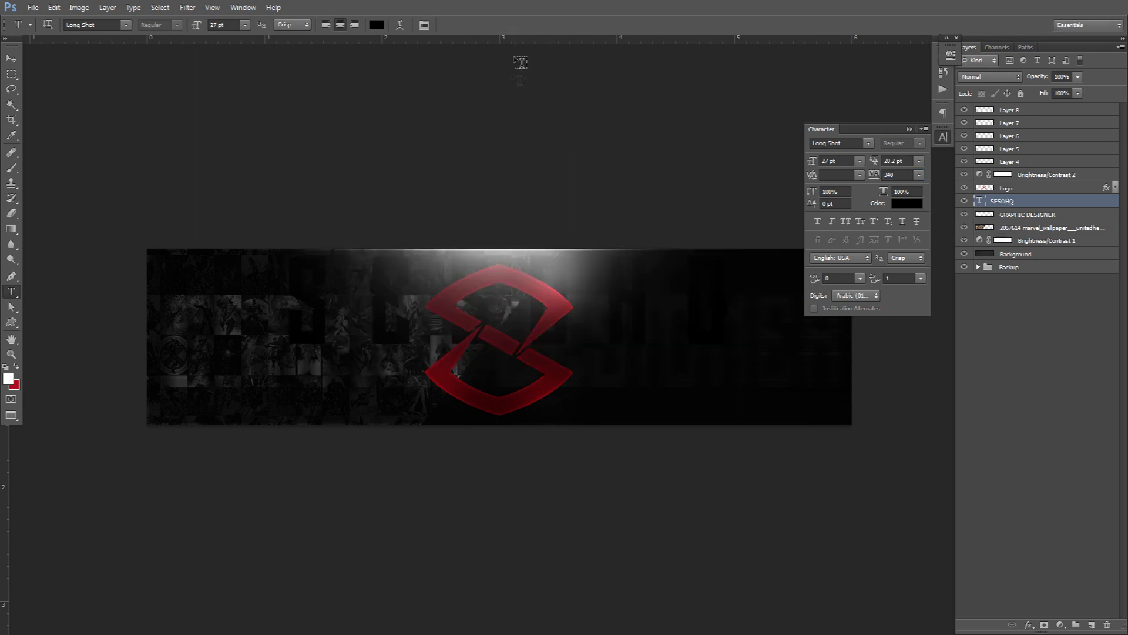
Scale the SESOHQ text down to about 19.9 pt and reposition it behind the logo at the banner's centre.
key("v")
left_click_drag(538, 284, 566, 327)
key("ctrl+t")
left_click_drag(771, 286, 648, 315)
key("Return")
left_click_drag(625, 361, 675, 337)
Set the SESOHQ text layer's blending mode to Soft Light and its opacity to 73%.
left_click(999, 77)
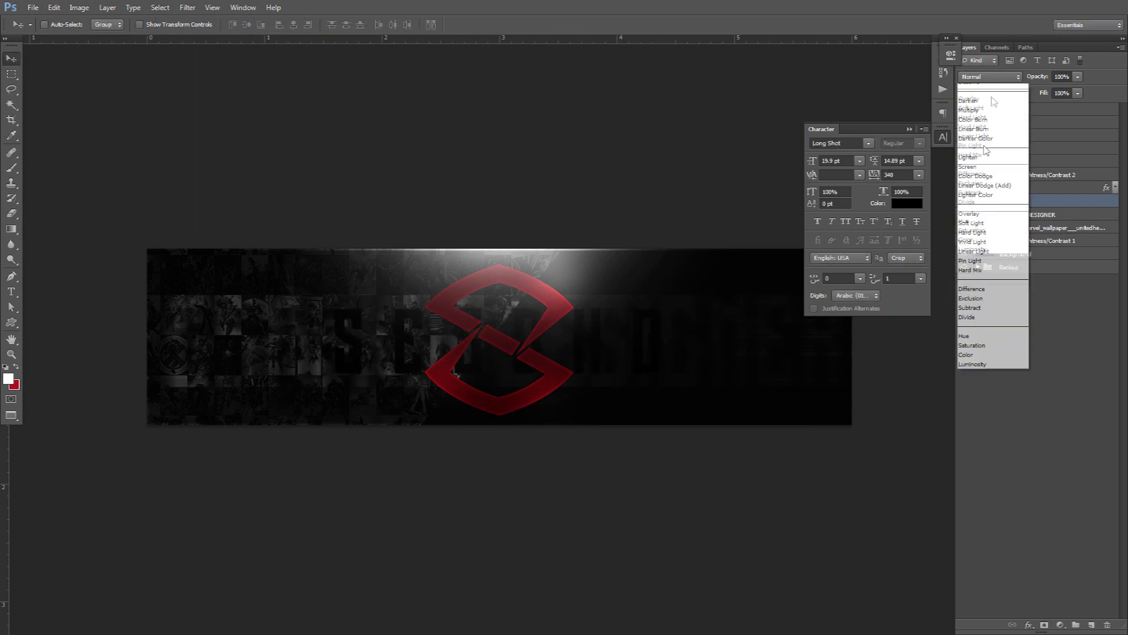
left_click(991, 211)
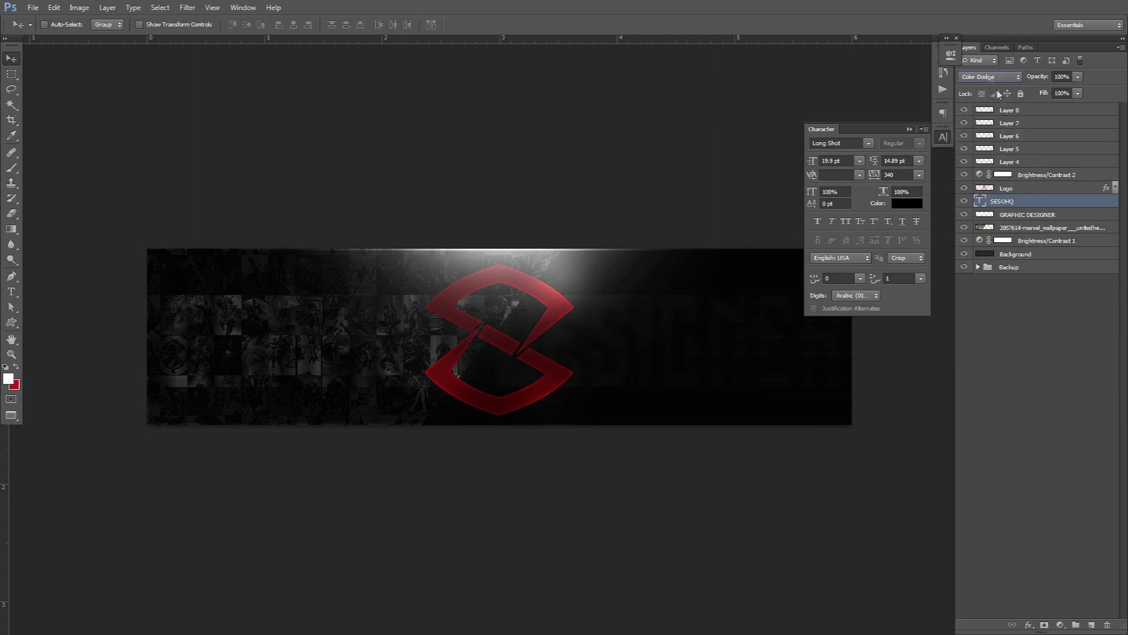
scroll(991, 77, "down", 2)
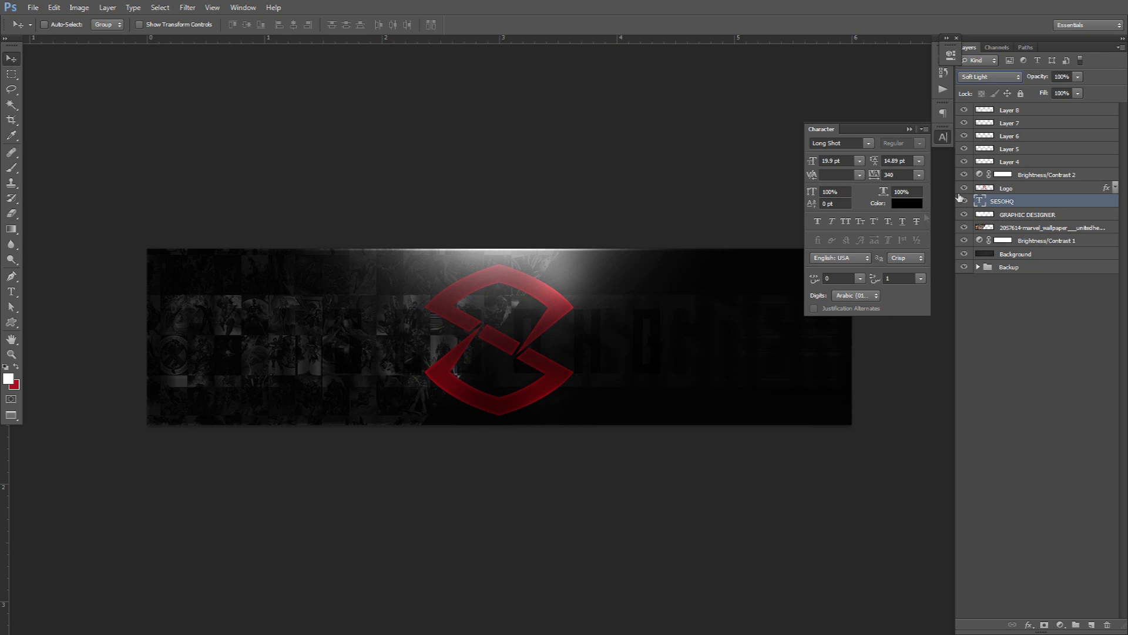
left_click(1077, 77)
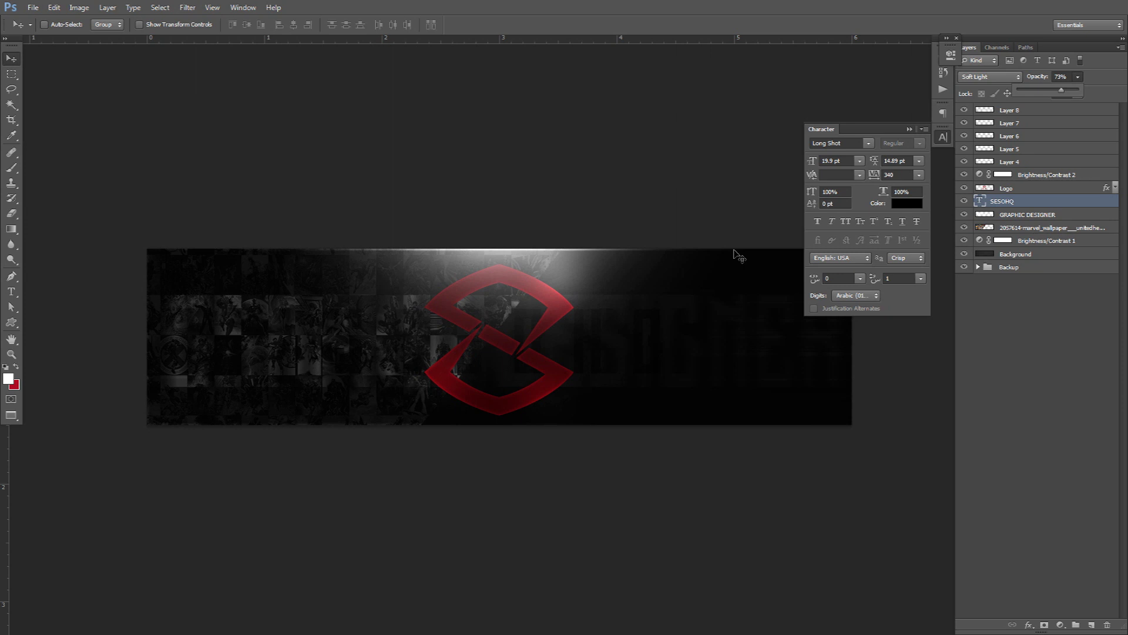
left_click(944, 140)
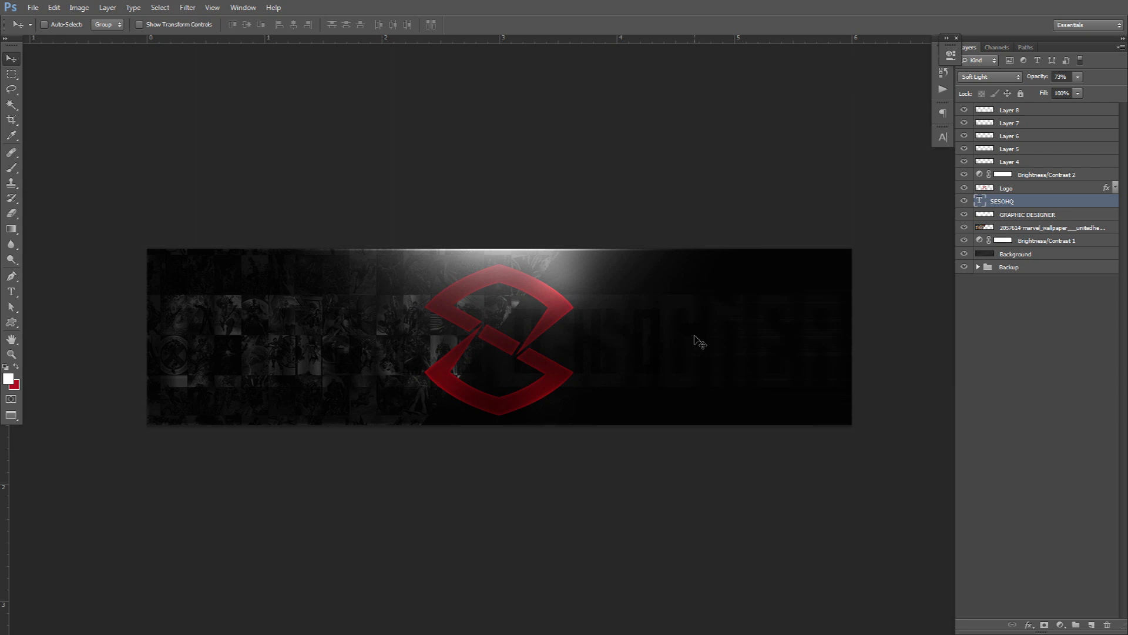
Review the brightness and contrast settings of the Brightness/Contrast 2 adjustment layer.
double_click(979, 175)
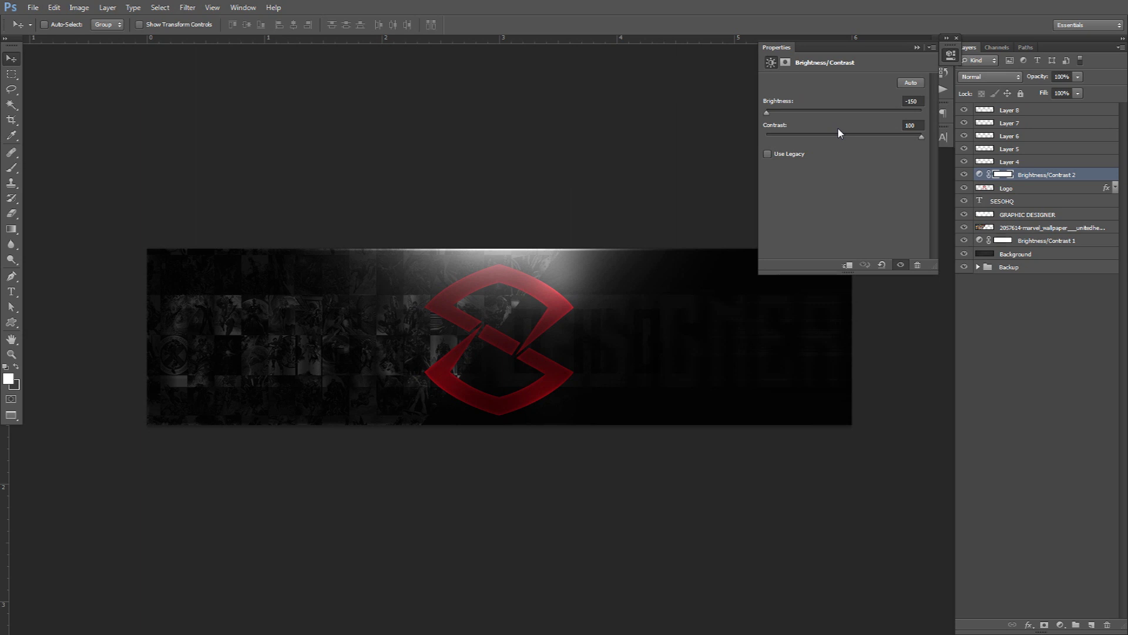
left_click(953, 53)
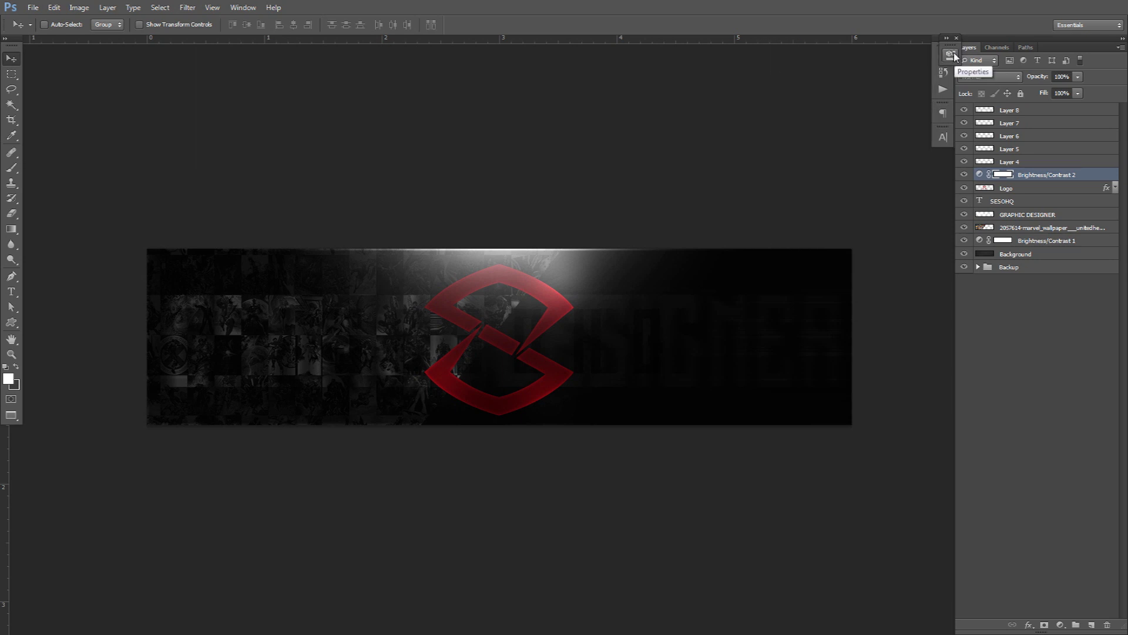